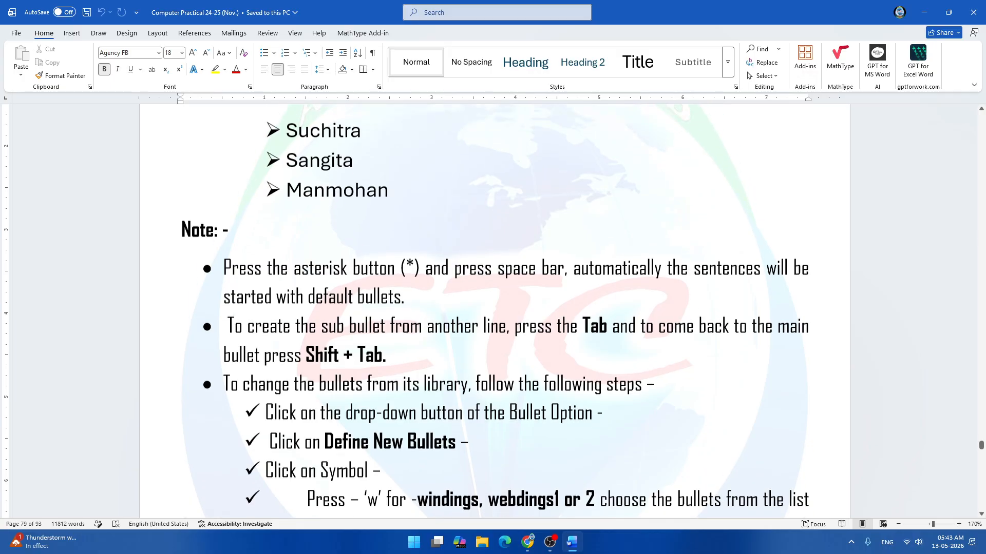
- Review the bullet-list notes and the Numbering section that explains how to use numbers as a list
{"action": "scroll", "coordinate": [495, 311], "scroll_direction": "down", "scroll_amount": 2}
{"action": "scroll", "coordinate": [495, 312], "scroll_direction": "down", "scroll_amount": 4}
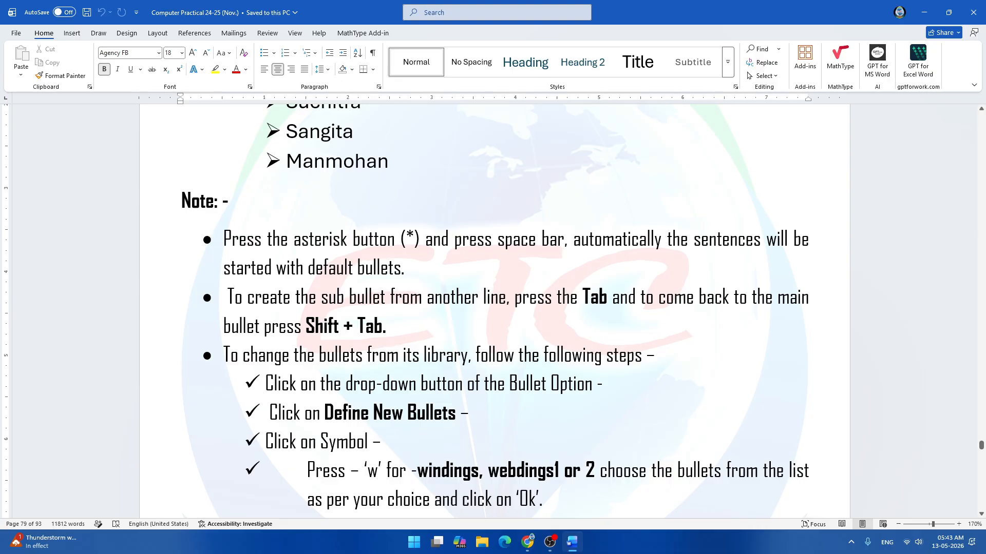
{"action": "scroll", "coordinate": [495, 311], "scroll_direction": "down", "scroll_amount": 1}
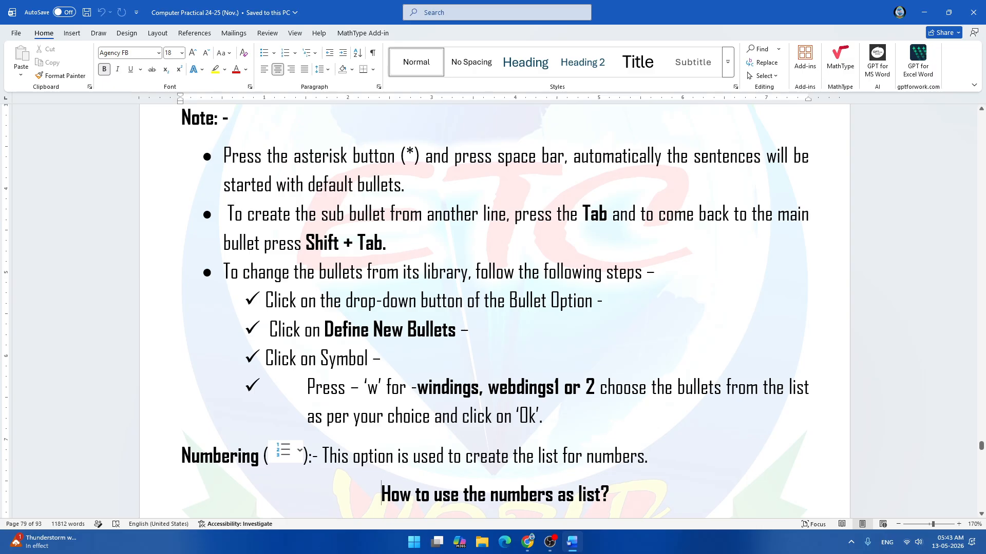
{"action": "left_click", "coordinate": [545, 416]}
{"action": "scroll", "coordinate": [546, 416], "scroll_direction": "up", "scroll_amount": 1}
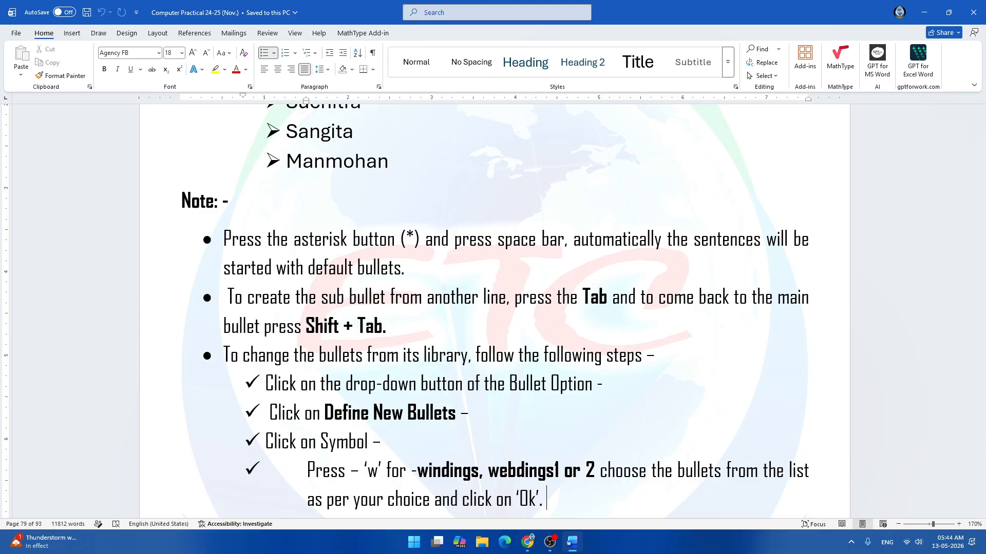
{"action": "scroll", "coordinate": [495, 311], "scroll_direction": "down", "scroll_amount": 10}
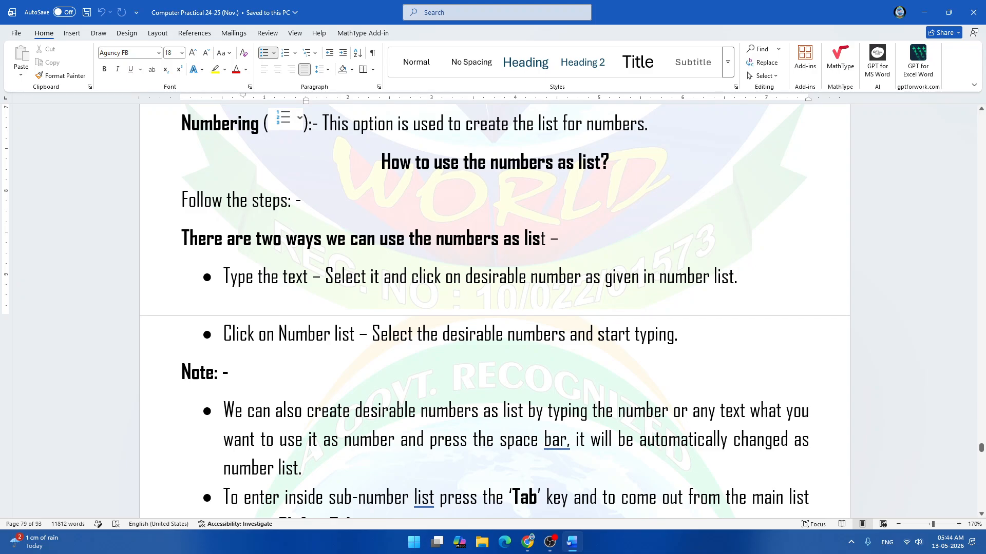
{"action": "scroll", "coordinate": [495, 311], "scroll_direction": "up", "scroll_amount": 1}
{"action": "scroll", "coordinate": [494, 311], "scroll_direction": "up", "scroll_amount": 3}
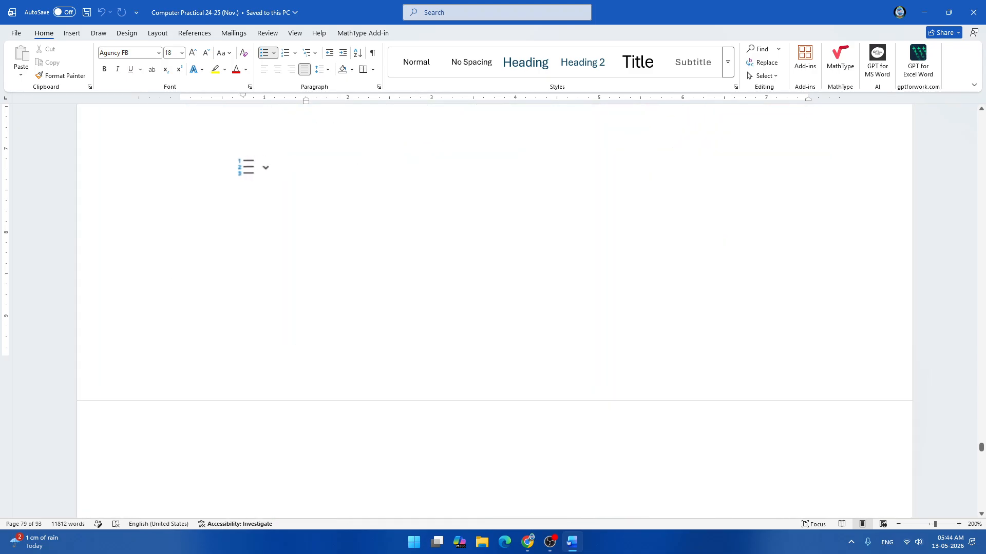
{"action": "scroll", "coordinate": [495, 311], "scroll_direction": "up", "scroll_amount": 1}
{"action": "scroll", "coordinate": [494, 311], "scroll_direction": "down", "scroll_amount": 5}
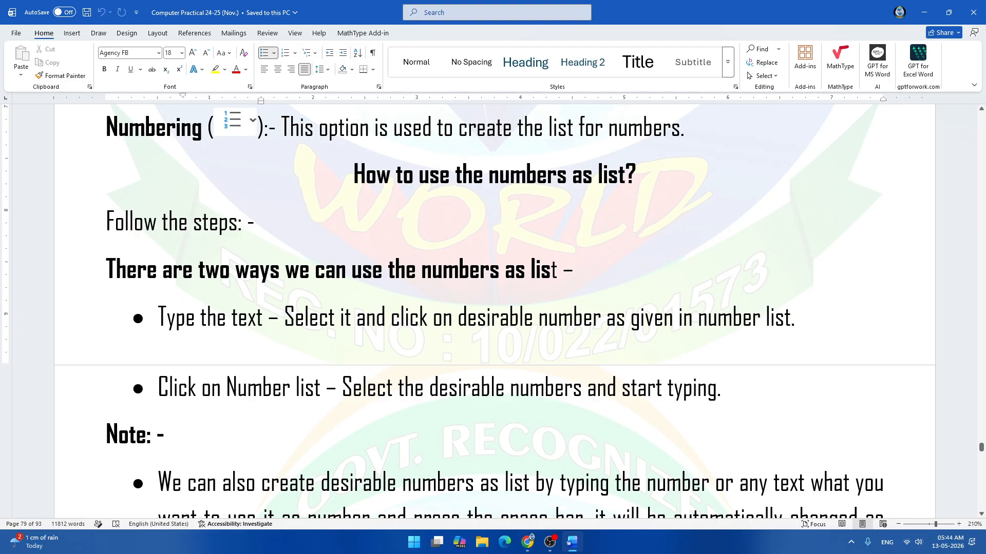
- Make the line "Follow the steps: -" in the Numbering section bold
{"action": "left_click_drag", "start_coordinate": [261, 226], "coordinate": [121, 226]}
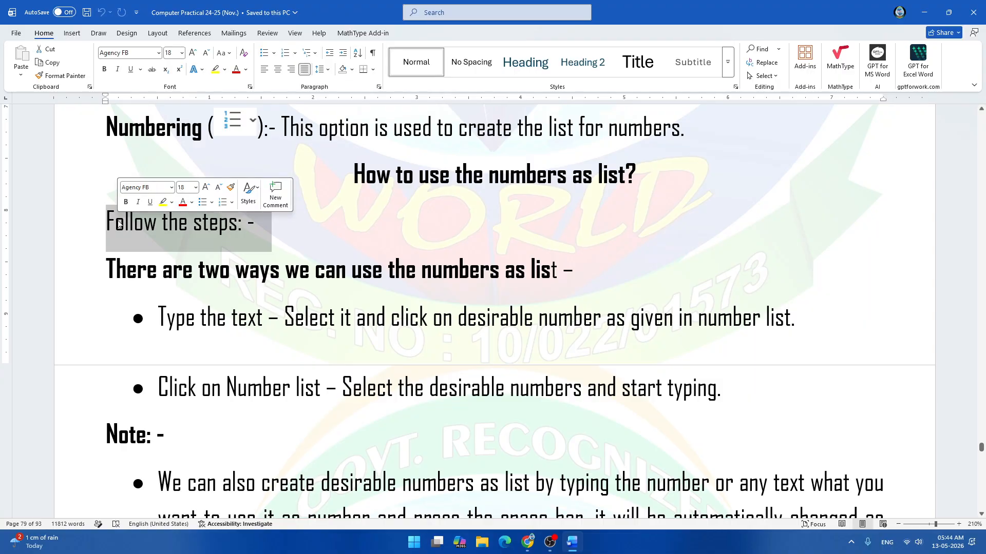
{"action": "key", "text": "ctrl+b"}
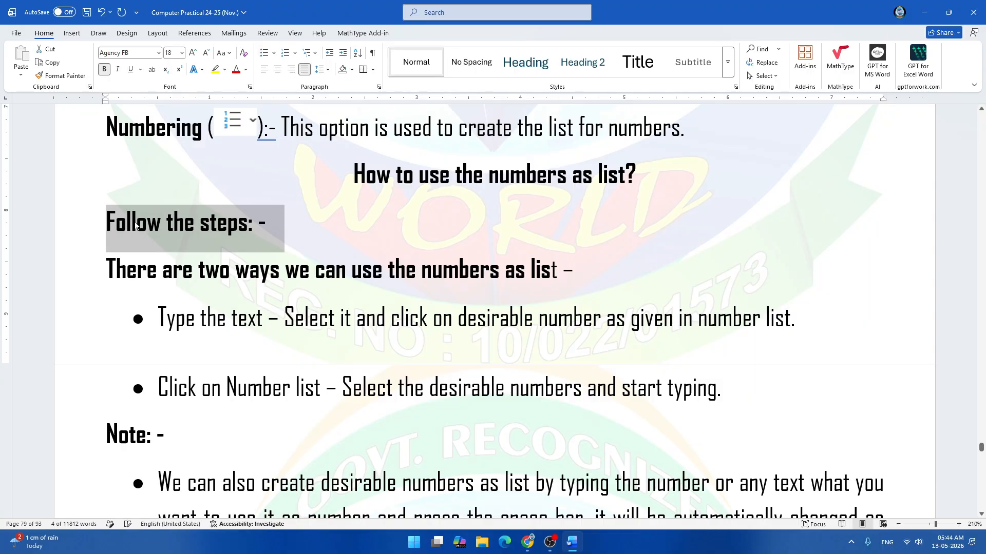
{"action": "left_click", "coordinate": [329, 239]}
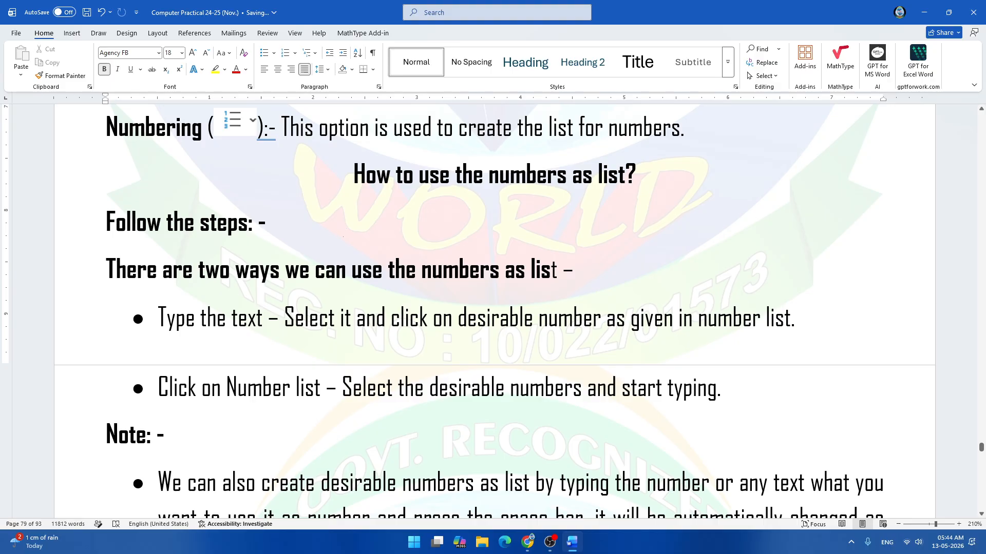
- Bold the final "t" of "list" in the "There are two ways we can use the numbers as list" line and save the document
{"action": "scroll", "coordinate": [493, 308], "scroll_direction": "down", "scroll_amount": 2}
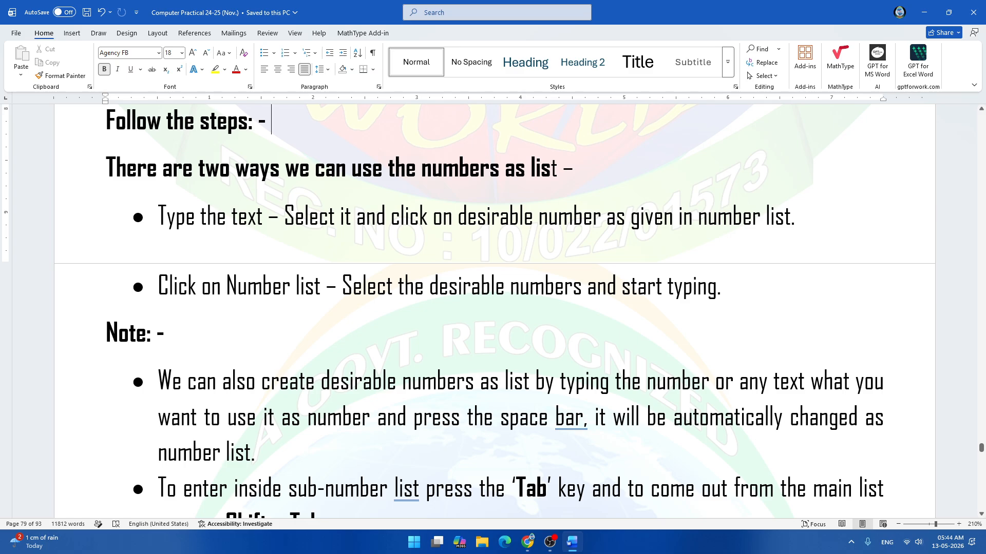
{"action": "left_click_drag", "start_coordinate": [551, 169], "coordinate": [557, 169]}
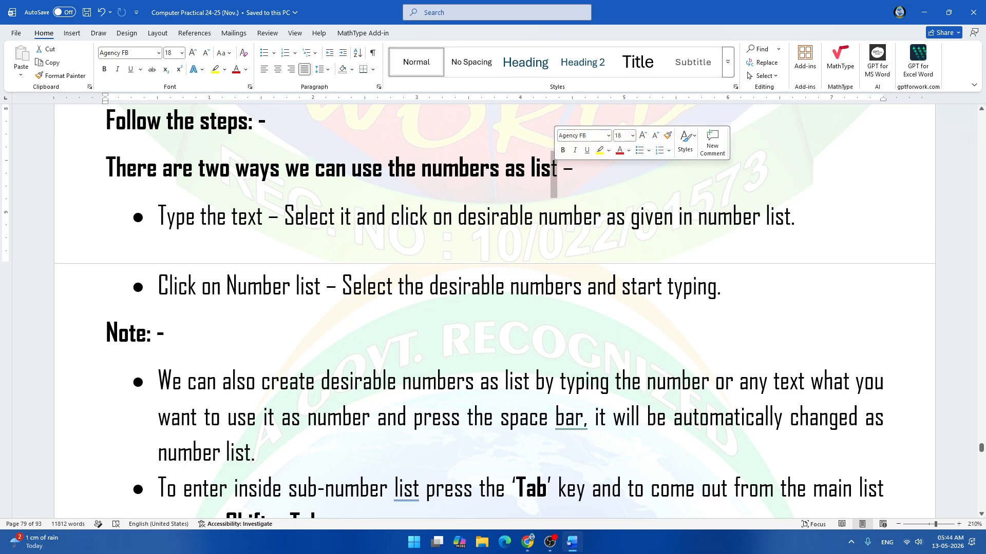
{"action": "key", "text": "ctrl+b"}
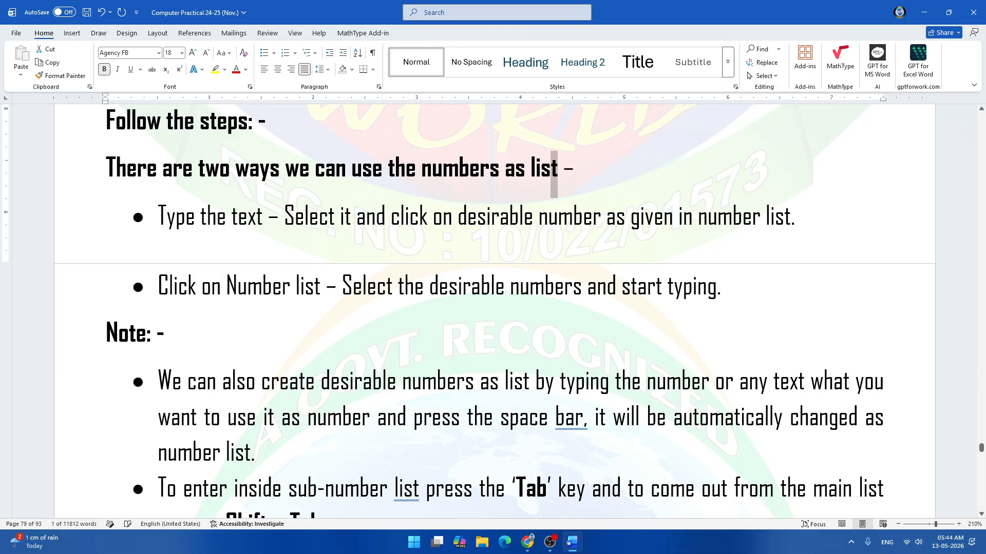
{"action": "key", "text": "End"}
{"action": "key", "text": "ctrl+s"}
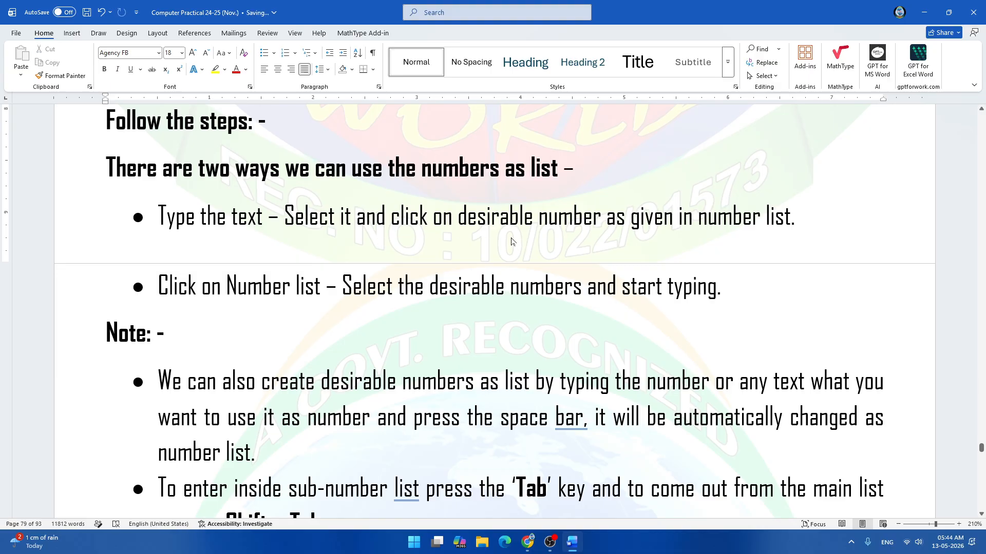
{"action": "scroll", "coordinate": [278, 256], "scroll_direction": "down", "scroll_amount": 2}
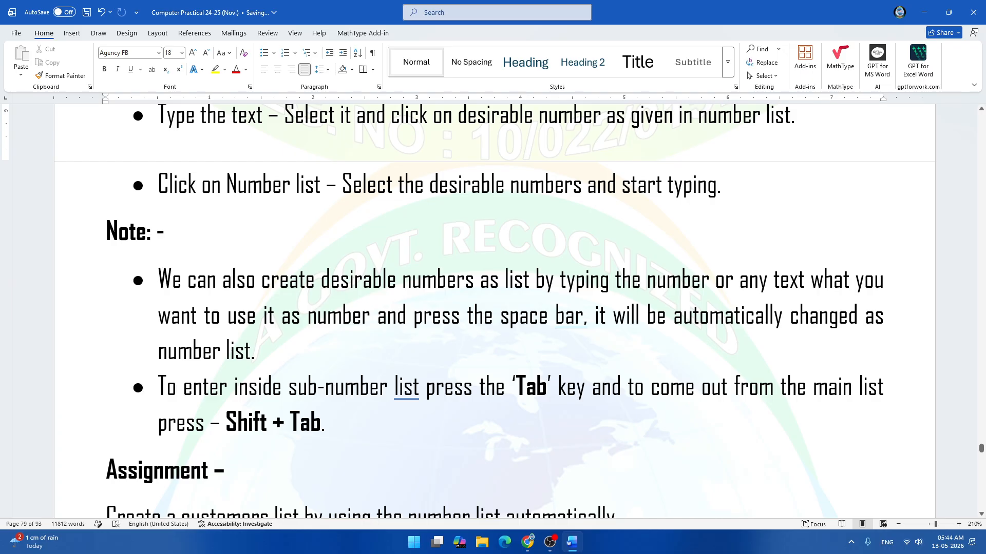
{"action": "scroll", "coordinate": [300, 190], "scroll_direction": "up", "scroll_amount": 1}
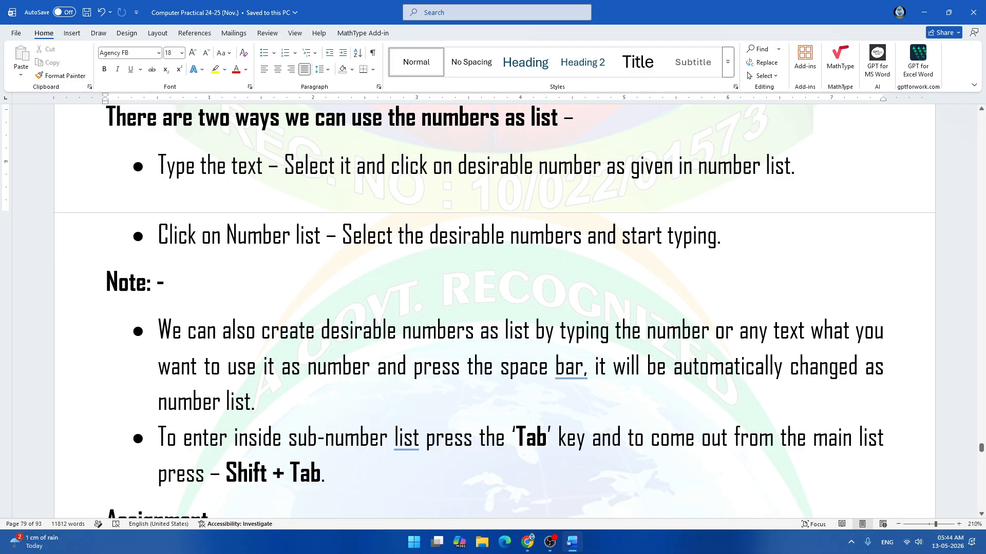
{"action": "left_click", "coordinate": [232, 165]}
{"action": "left_click", "coordinate": [296, 191]}
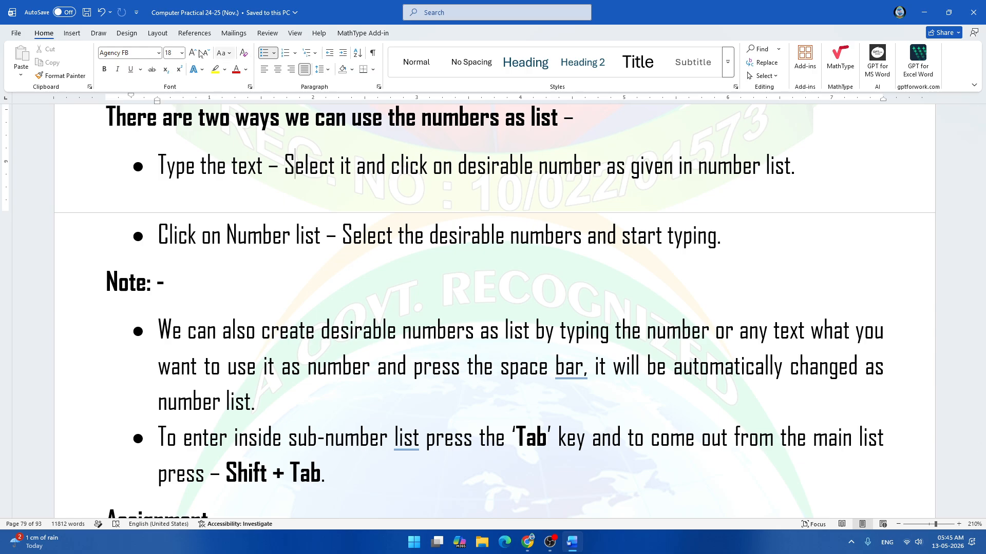
- Open the recent document "Address Book 01 (etc)" and resume at the last reading position
{"action": "left_click", "coordinate": [24, 35]}
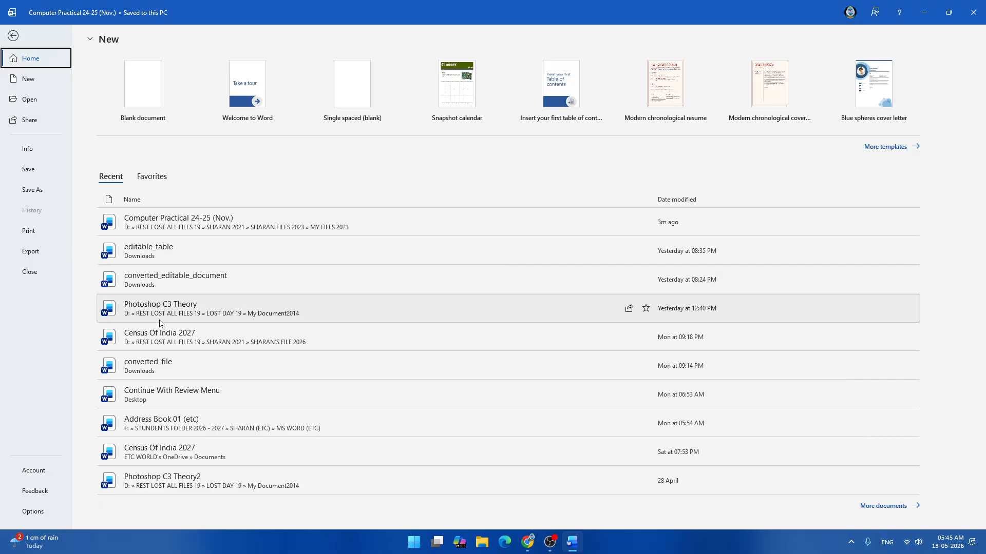
{"action": "left_click", "coordinate": [169, 422]}
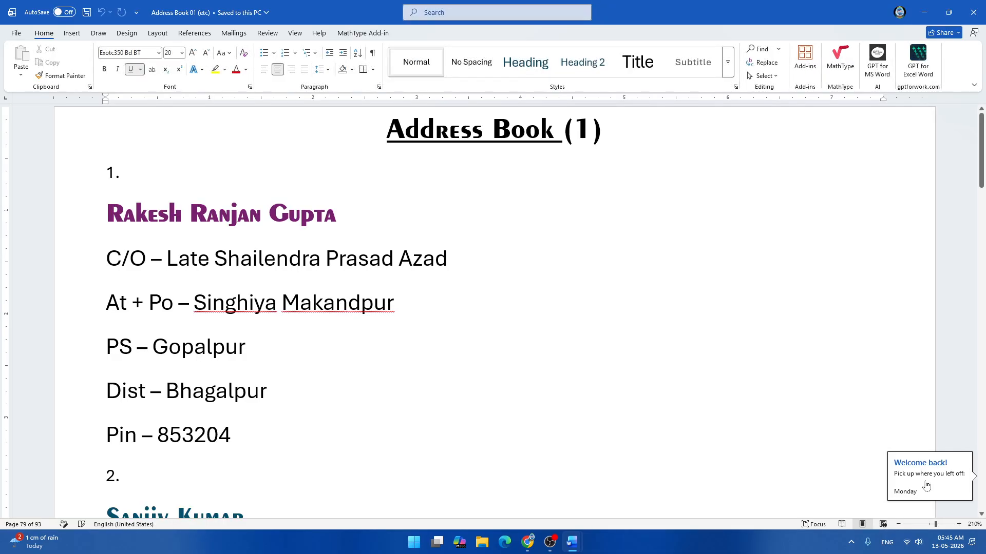
{"action": "left_click", "coordinate": [925, 486]}
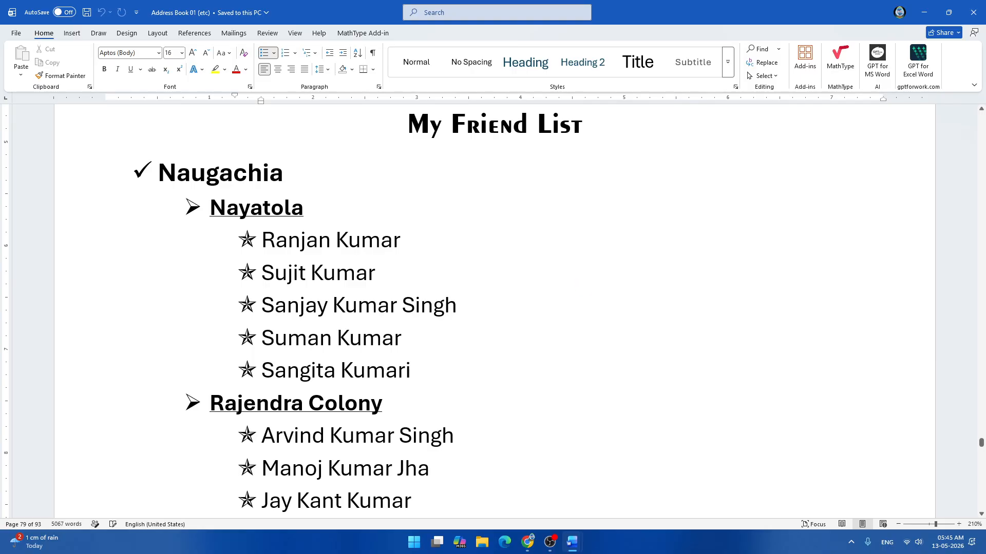
- Add the line "Usage of Numbering" below the last bulleted list, leaving a blank line above it, and start a new paragraph
{"action": "scroll", "coordinate": [492, 308], "scroll_direction": "down", "scroll_amount": 10}
{"action": "scroll", "coordinate": [493, 308], "scroll_direction": "down", "scroll_amount": 10}
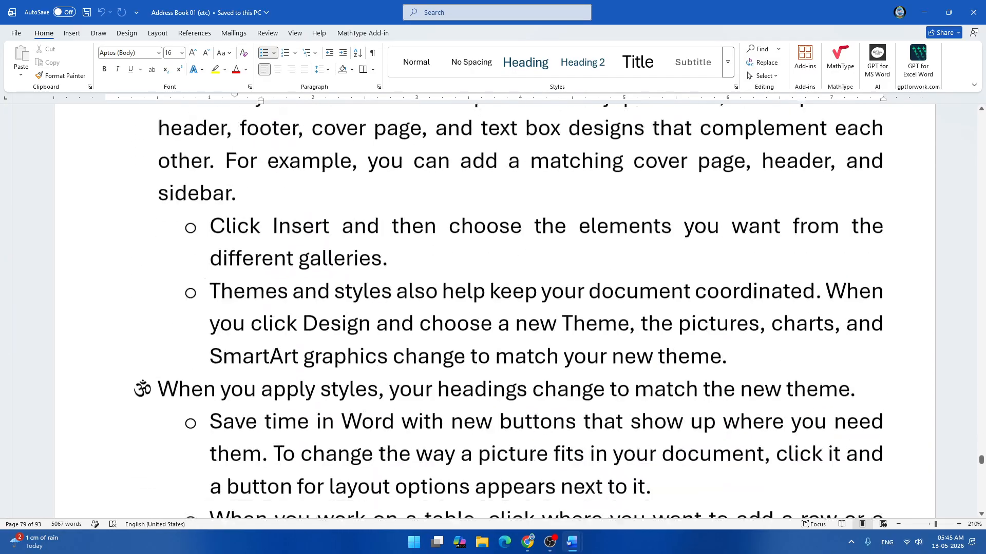
{"action": "scroll", "coordinate": [493, 308], "scroll_direction": "up", "scroll_amount": 5}
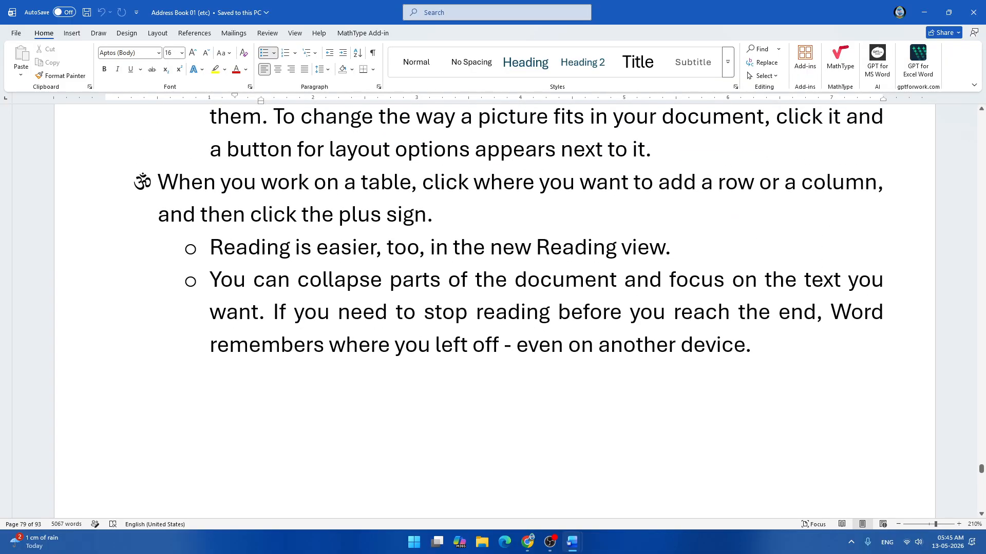
{"action": "scroll", "coordinate": [493, 308], "scroll_direction": "down", "scroll_amount": 1}
{"action": "left_click", "coordinate": [207, 348]}
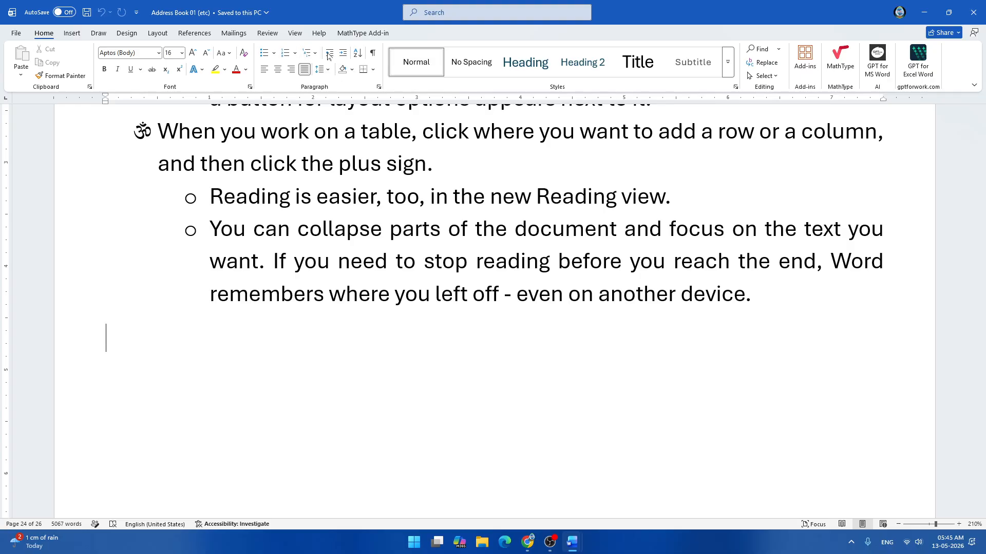
{"action": "left_click", "coordinate": [188, 385]}
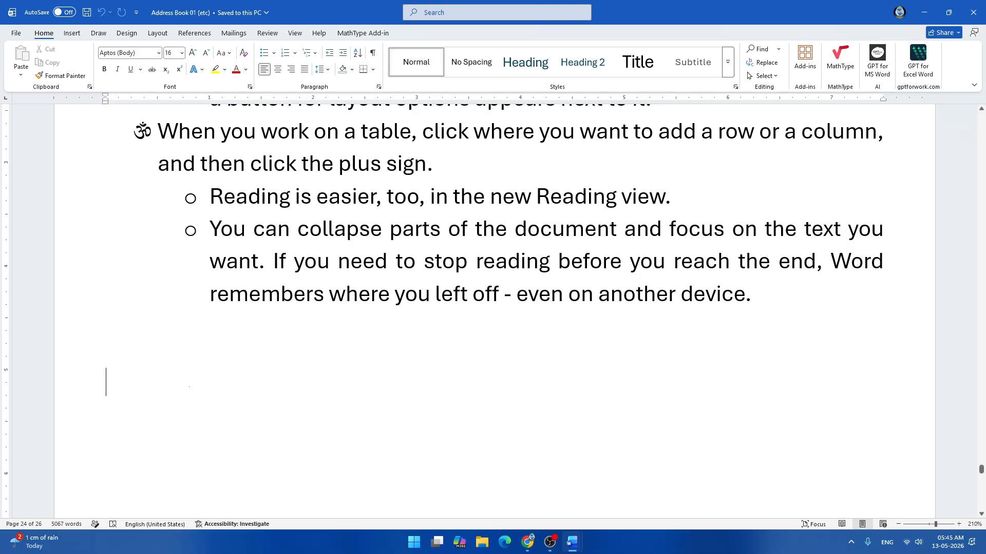
{"action": "type", "text": "ua"}
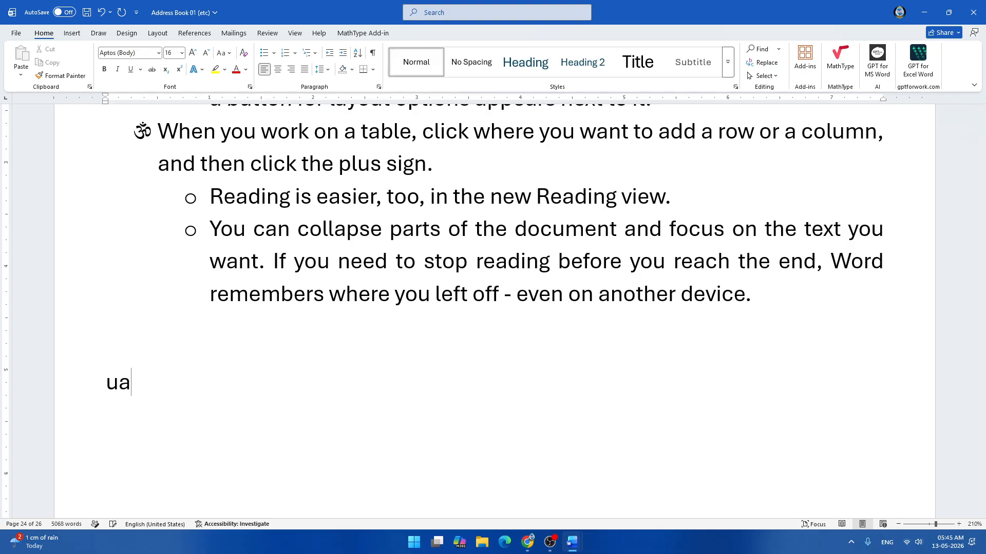
{"action": "key", "text": "BackSpace"}
{"action": "key", "text": "BackSpace"}
{"action": "type", "text": "Usag"}
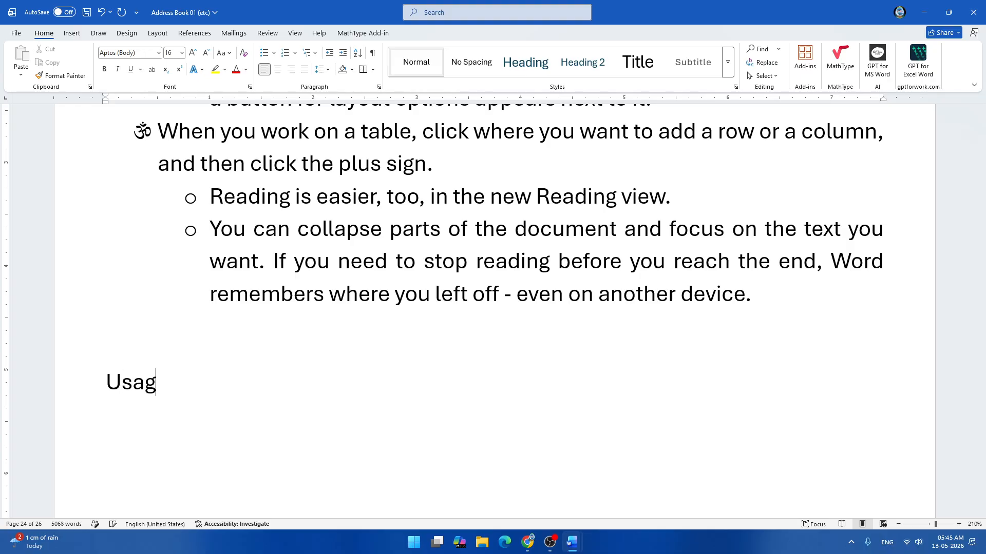
{"action": "type", "text": "e of Number"}
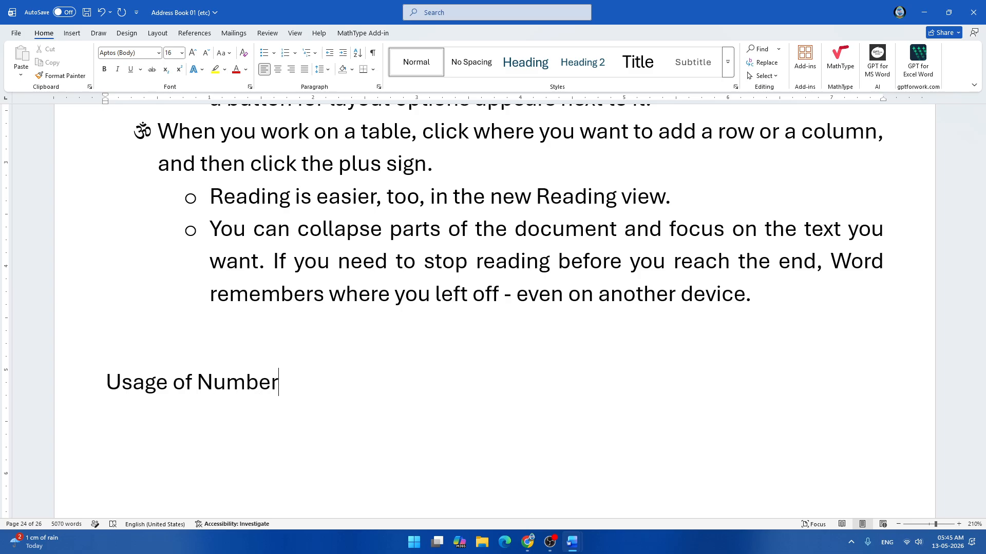
{"action": "type", "text": "ing"}
{"action": "key", "text": "Return"}
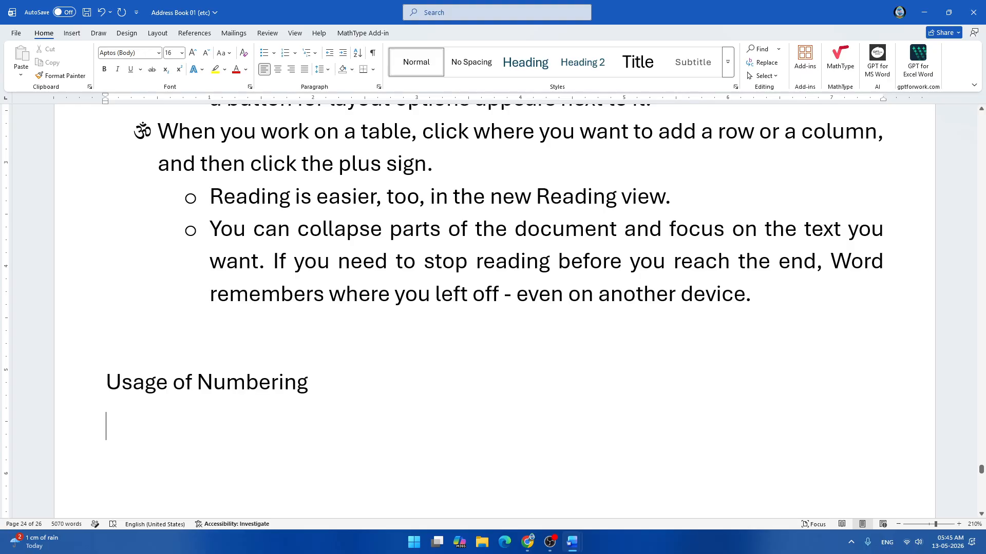
- Generate sample text under "Usage of Numbering" with =rand(2,2), after checking the numbering notes in the Computer Practical document
{"action": "key", "text": "alt+Tab"}
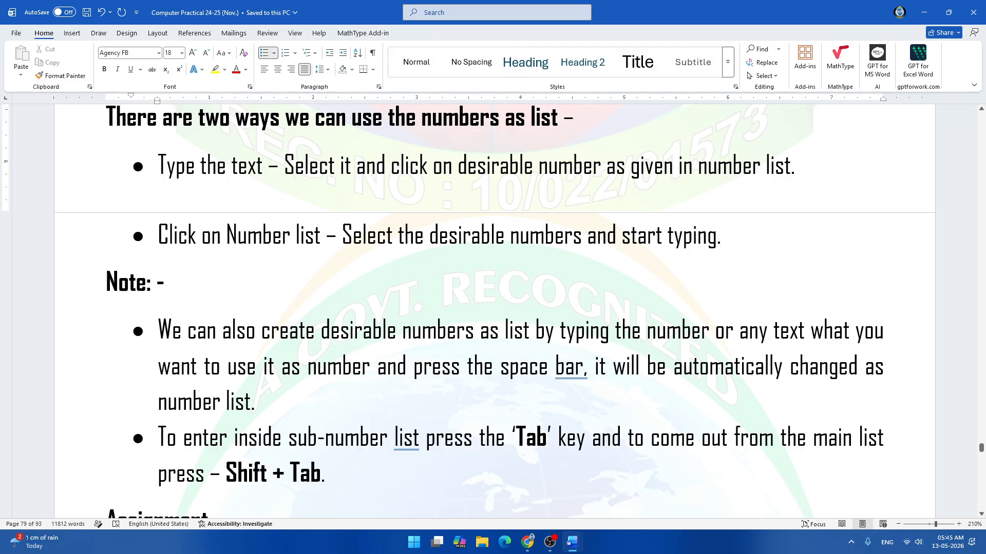
{"action": "key", "text": "alt+Tab"}
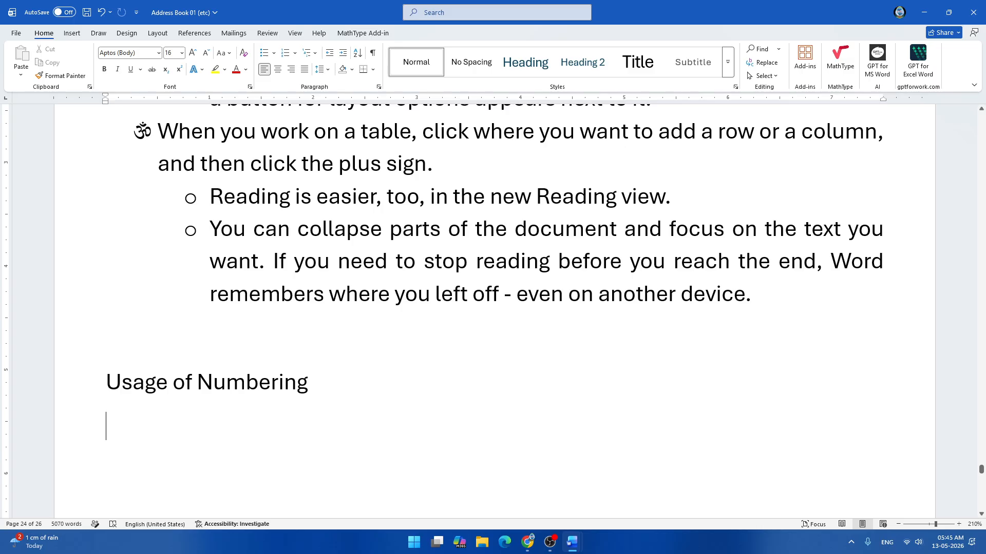
{"action": "type", "text": "=rand"}
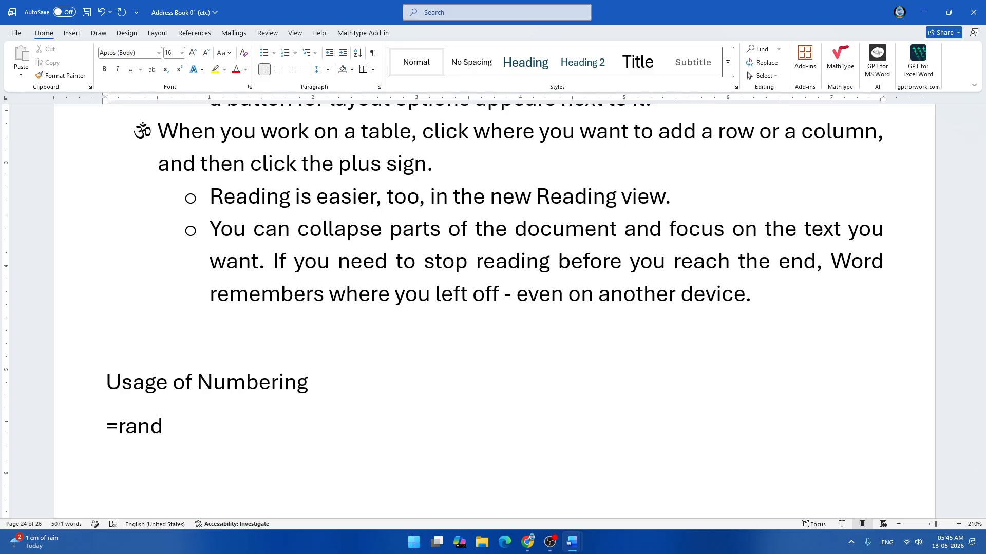
{"action": "type", "text": "(2,2"}
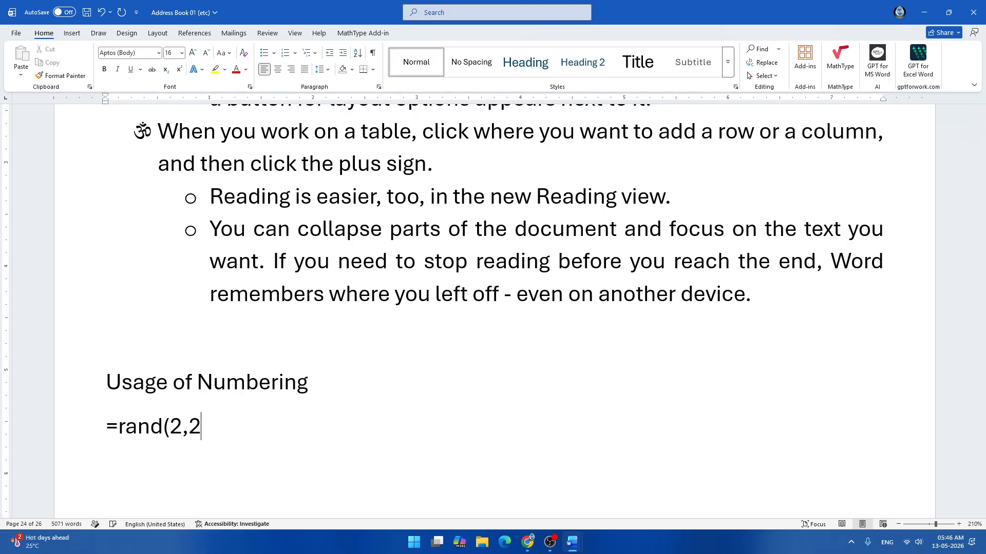
{"action": "type", "text": ")"}
{"action": "key", "text": "Return"}
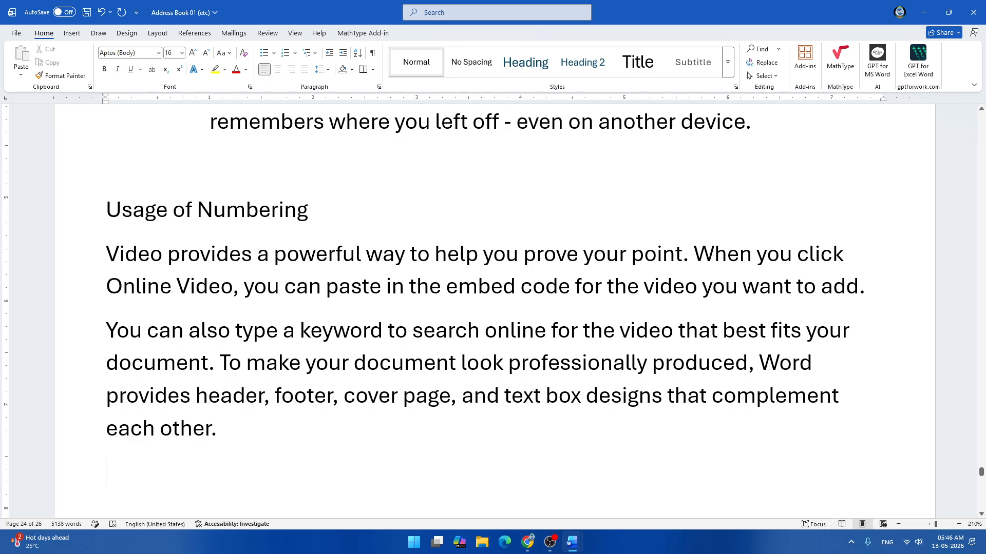
- Split the second sample paragraph after "document." so that "To make your document look professionally produced" starts its own paragraph
{"action": "left_click_drag", "start_coordinate": [107, 254], "coordinate": [106, 292]}
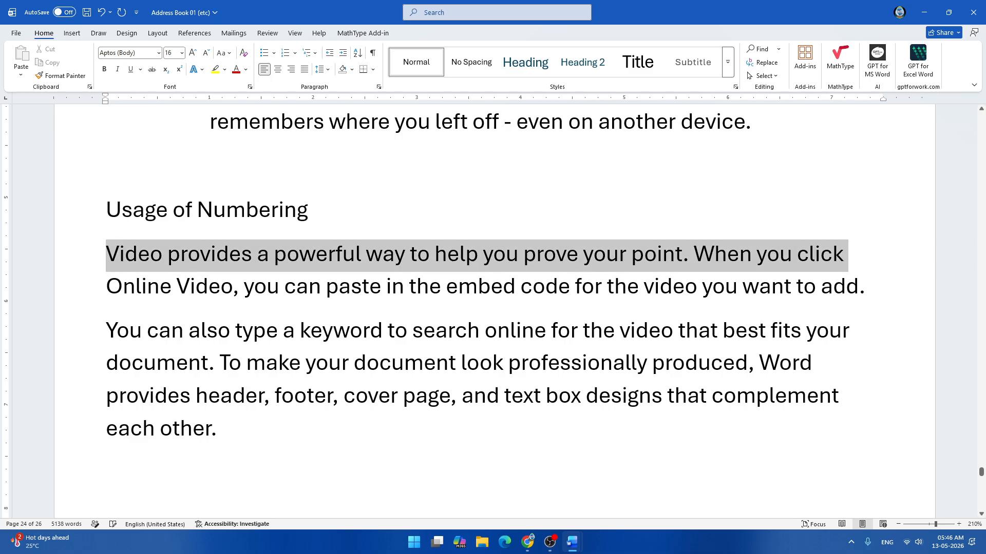
{"action": "left_click", "coordinate": [107, 473]}
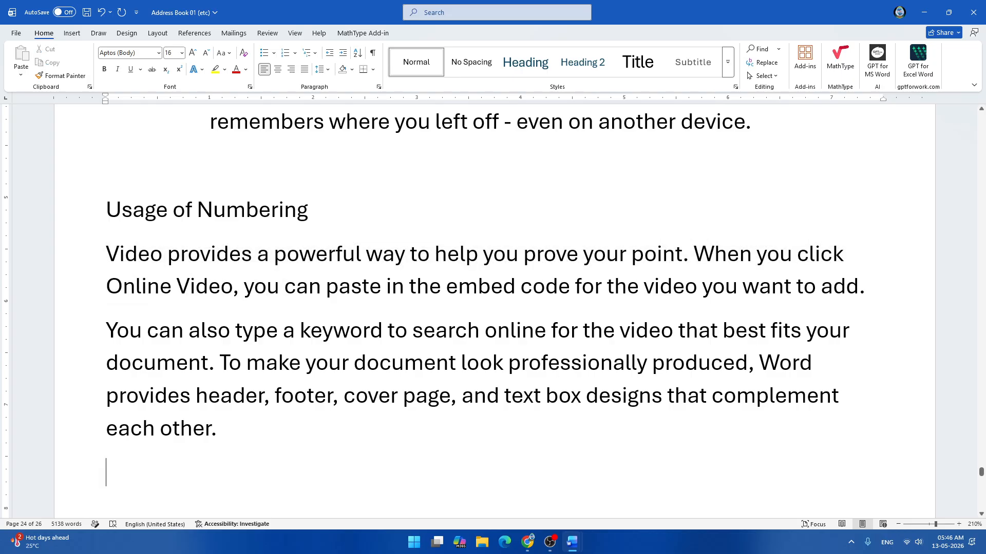
{"action": "left_click", "coordinate": [215, 363]}
{"action": "key", "text": "Return"}
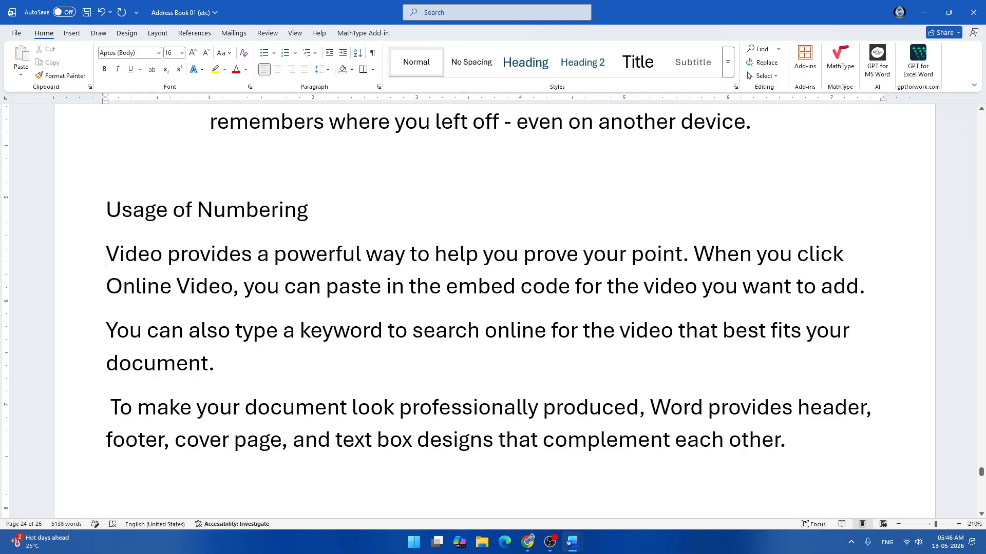
- Apply the 1. 2. 3. numbering format to the three sample paragraphs under "Usage of Numbering"
{"action": "left_click_drag", "start_coordinate": [106, 254], "coordinate": [791, 442]}
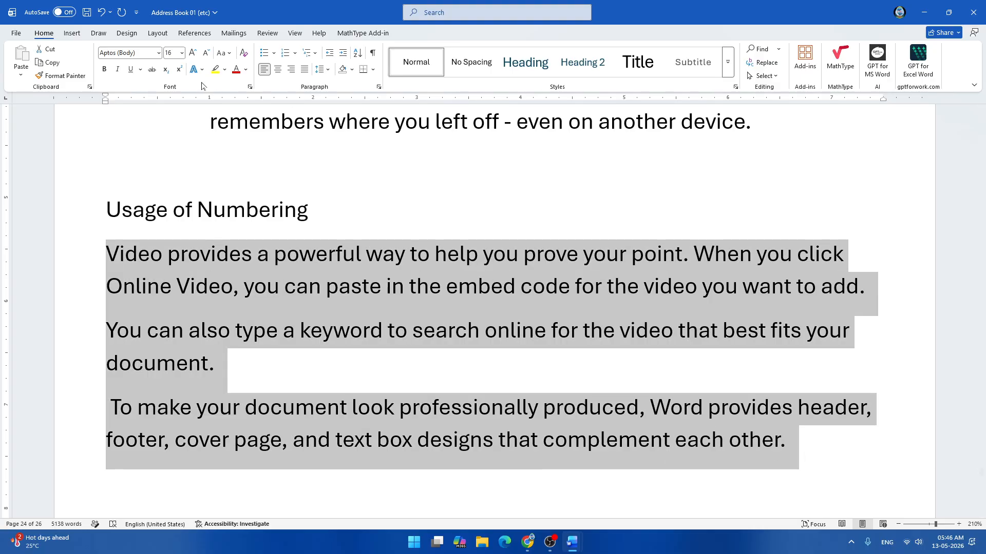
{"action": "left_click", "coordinate": [296, 54]}
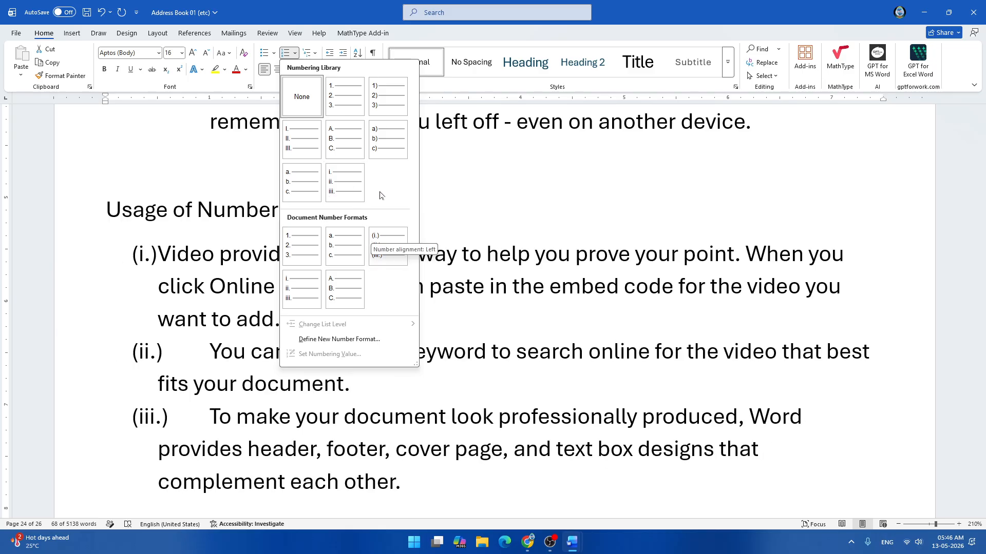
{"action": "left_click", "coordinate": [346, 96]}
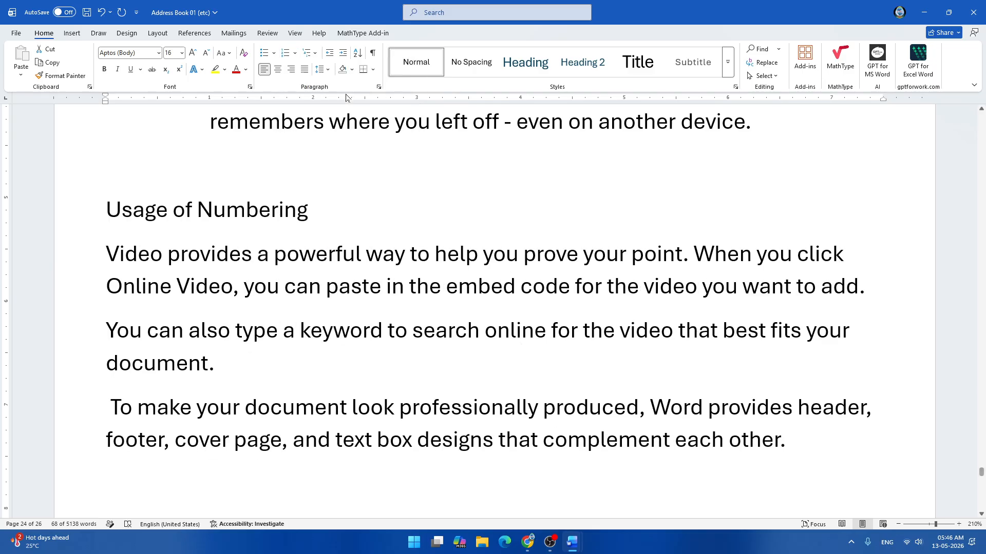
{"action": "left_click", "coordinate": [226, 491]}
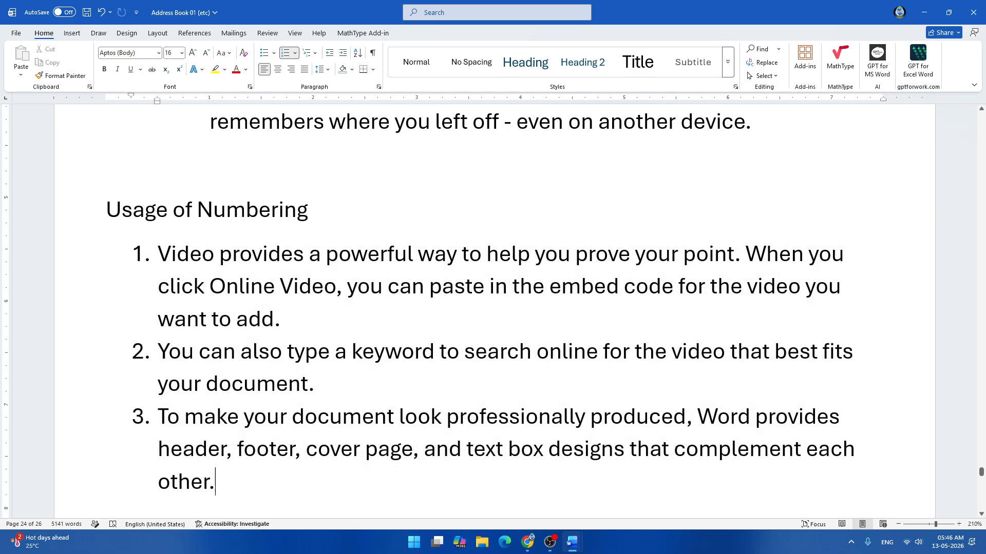
- Insert a bulleted line "List one" above the numbered paragraphs and indent the numbered list one level beneath it
{"action": "left_click", "coordinate": [314, 211]}
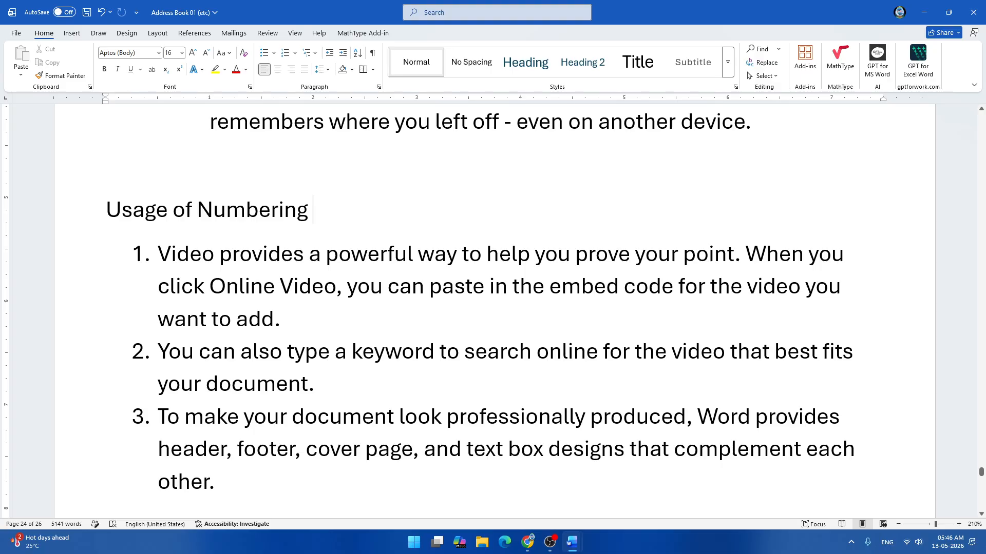
{"action": "key", "text": "Return"}
{"action": "type", "text": "*"}
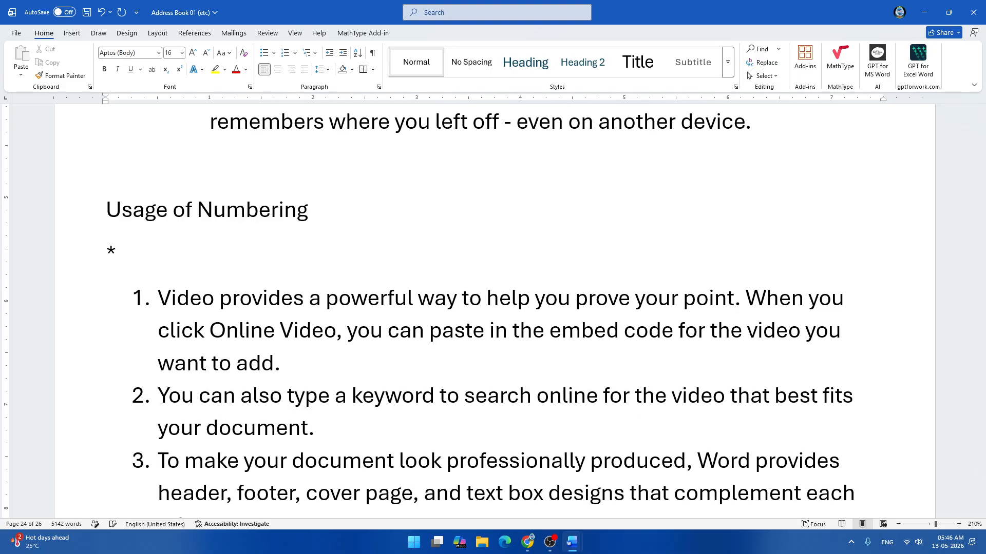
{"action": "type", "text": " List "}
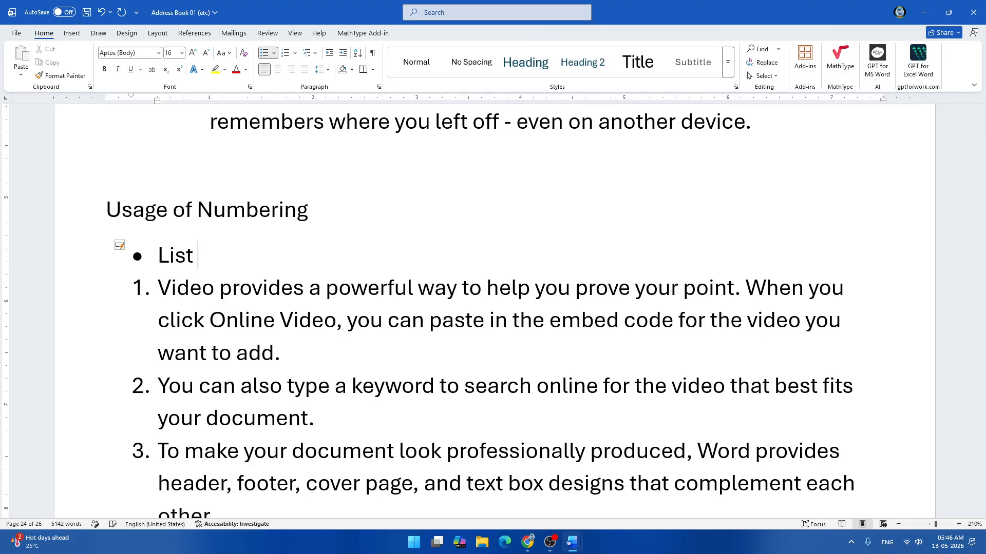
{"action": "type", "text": "one"}
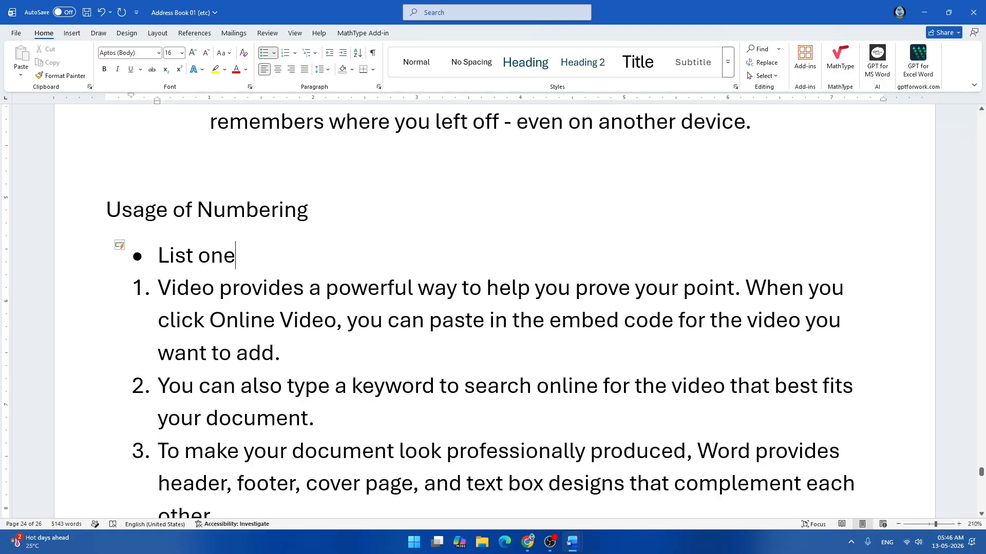
{"action": "key", "text": "Right"}
{"action": "key", "text": "Tab"}
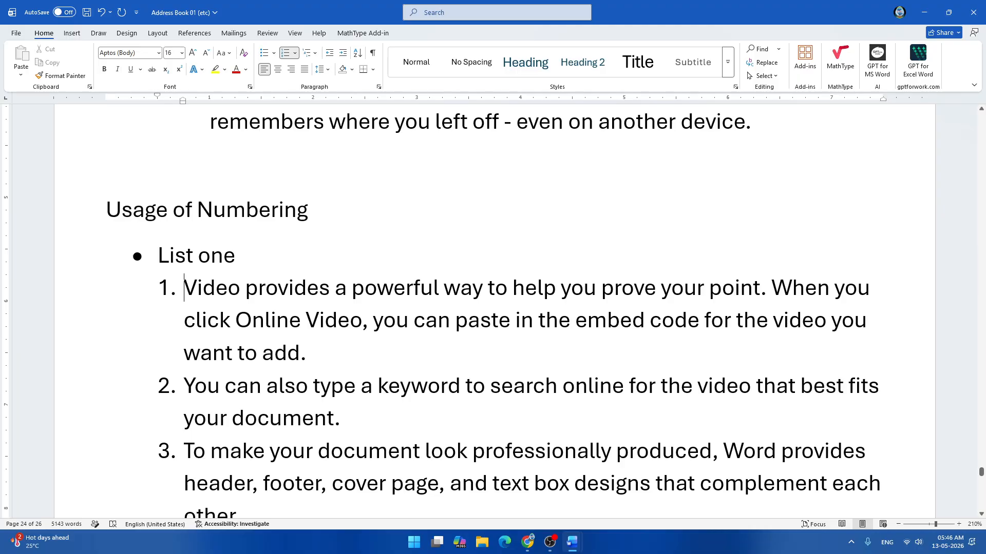
- Demote the second and third numbered items under "List one" one level, and promote them back
{"action": "key", "text": "ctrl+Down"}
{"action": "key", "text": "Tab"}
{"action": "key", "text": "ctrl+Down"}
{"action": "key", "text": "Tab"}
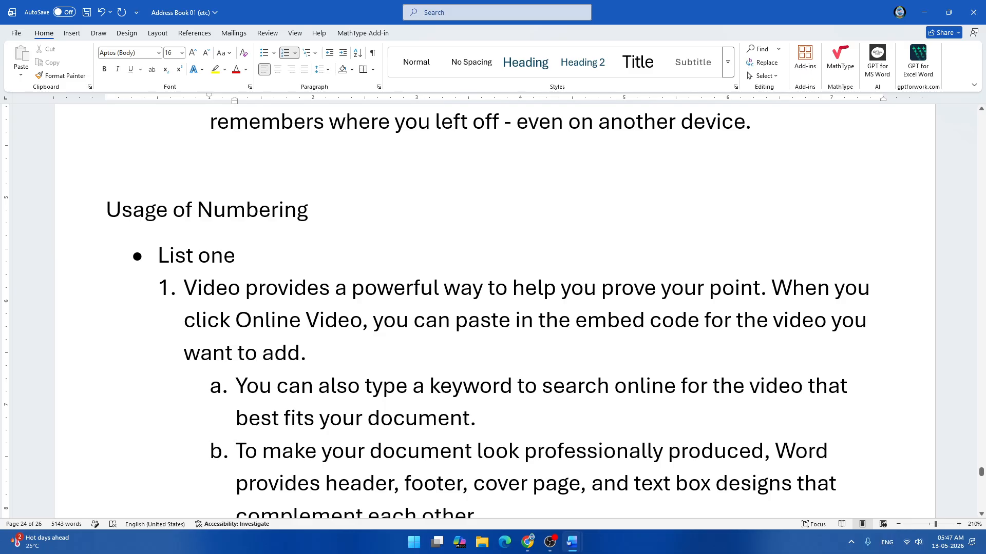
{"action": "key", "text": "shift+Tab"}
{"action": "key", "text": "ctrl+Up"}
{"action": "key", "text": "shift+Tab"}
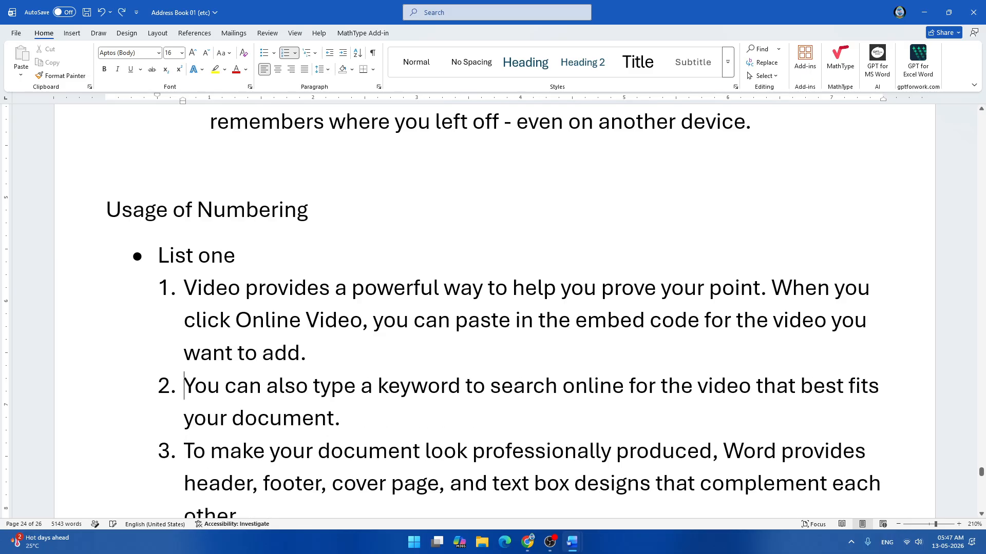
- Add an unindented bulleted line "List Two" directly below the third numbered item
{"action": "scroll", "coordinate": [494, 311], "scroll_direction": "down", "scroll_amount": 1}
{"action": "scroll", "coordinate": [493, 308], "scroll_direction": "up", "scroll_amount": 2}
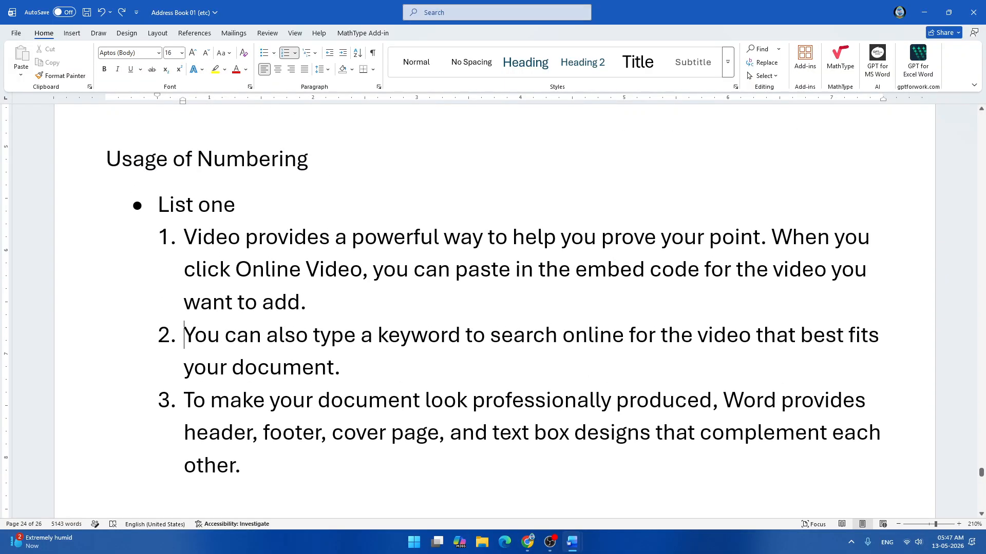
{"action": "left_click", "coordinate": [241, 466]}
{"action": "key", "text": "Return"}
{"action": "key", "text": "BackSpace"}
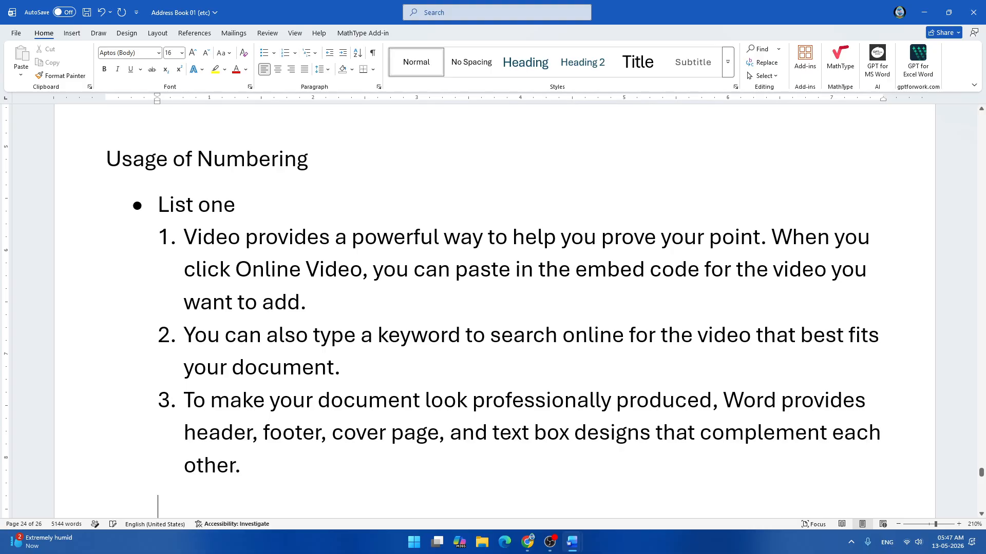
{"action": "key", "text": "BackSpace"}
{"action": "type", "text": "* "}
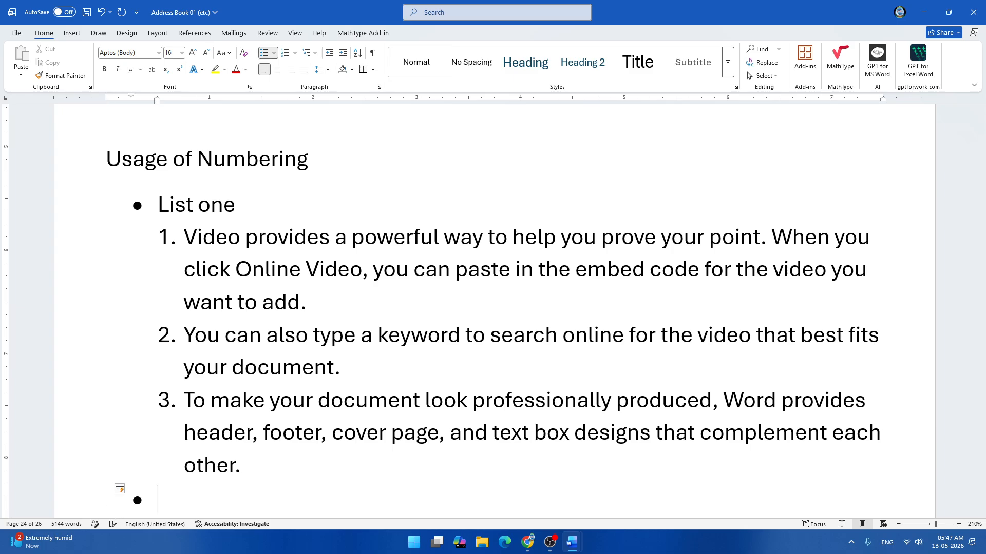
{"action": "type", "text": "List Two"}
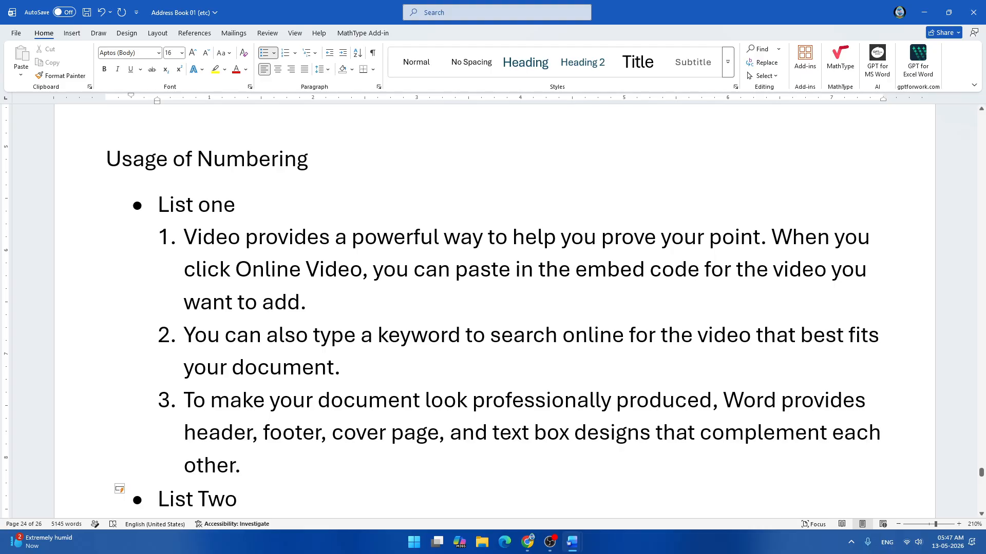
- Change the text of the "List Two" bullet to "List Second"
{"action": "scroll", "coordinate": [492, 309], "scroll_direction": "down", "scroll_amount": 3}
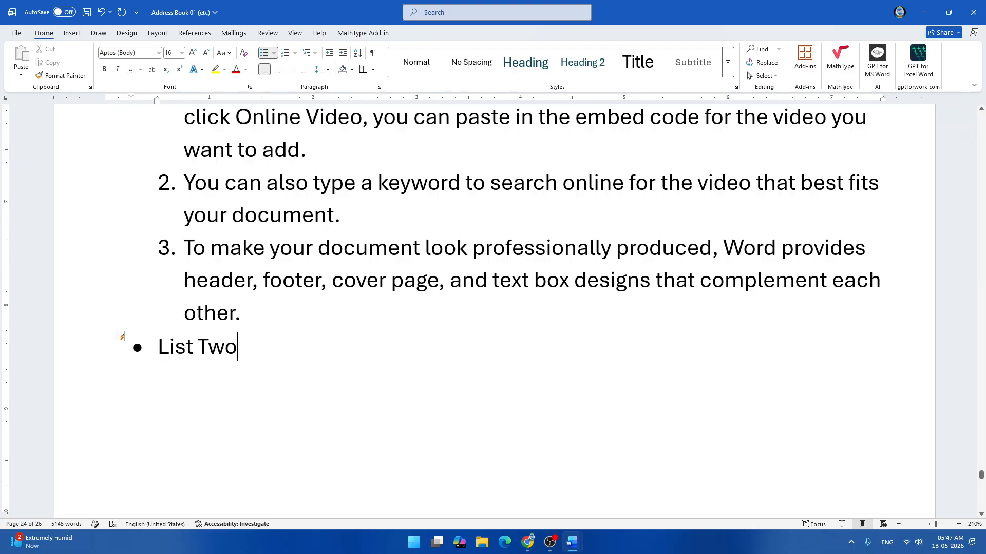
{"action": "key", "text": "BackSpace"}
{"action": "key", "text": "BackSpace"}
{"action": "key", "text": "BackSpace"}
{"action": "key", "text": "BackSpace"}
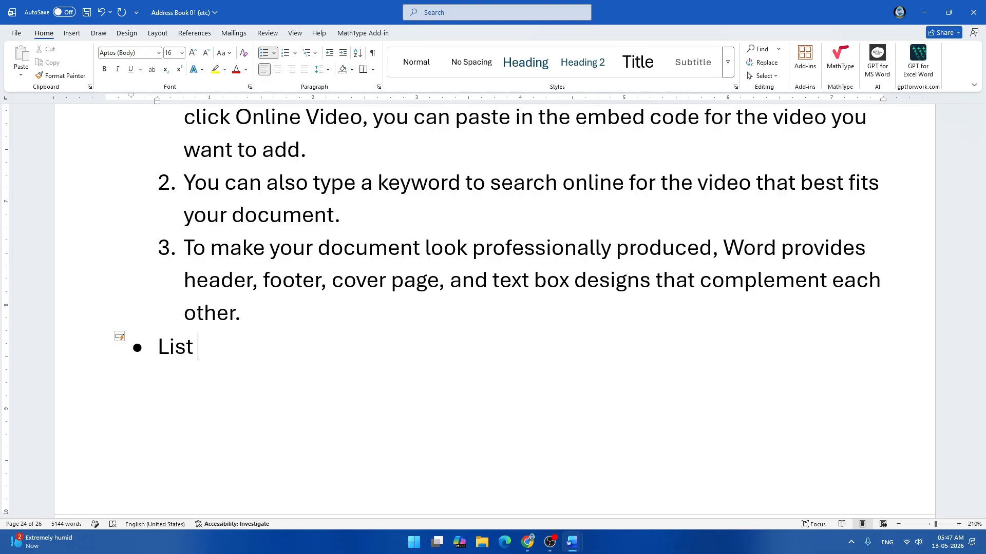
{"action": "type", "text": "Second"}
- Generate unbulleted sample text below "List Second" with =rand(2,2) and split its last paragraph before "To make your document"
{"action": "key", "text": "Return"}
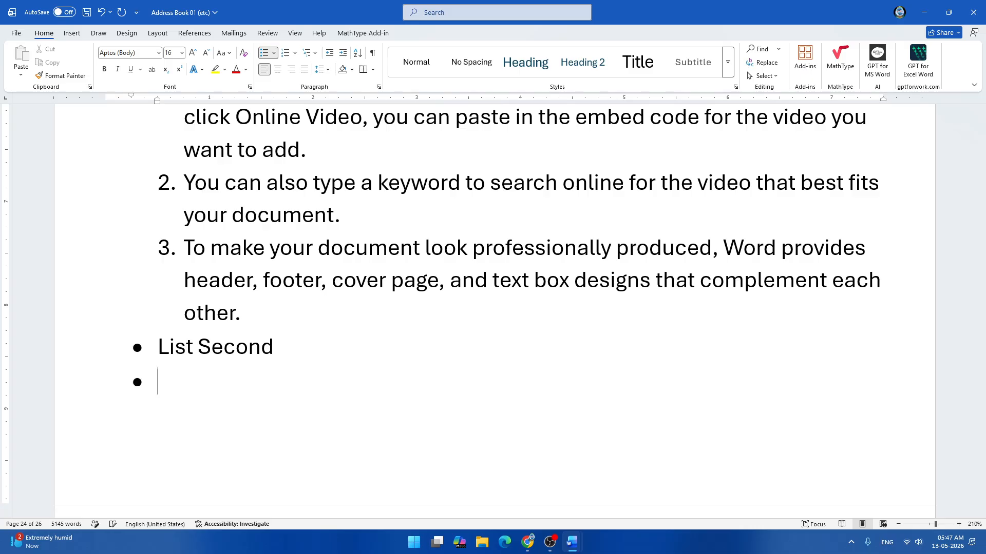
{"action": "key", "text": "BackSpace"}
{"action": "key", "text": "BackSpace"}
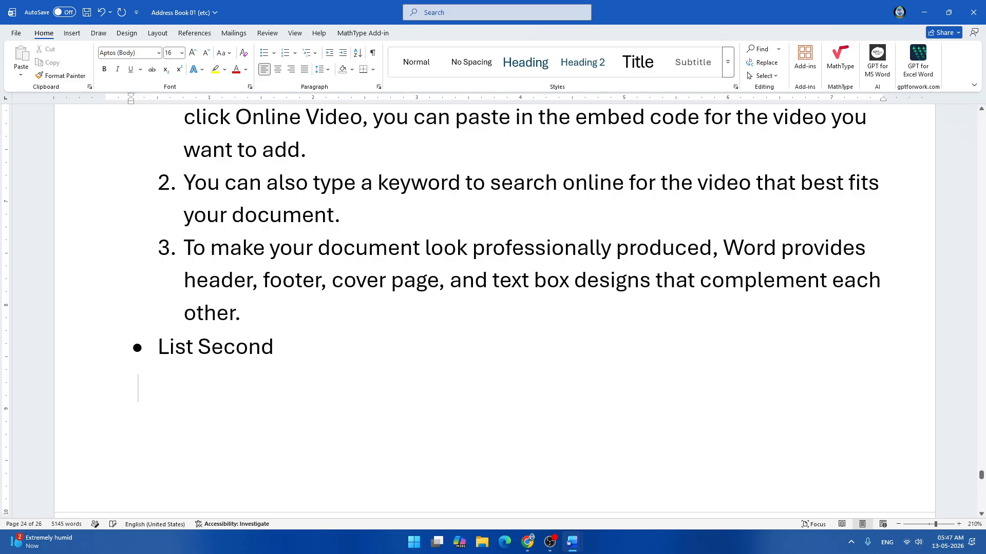
{"action": "type", "text": "=rand"}
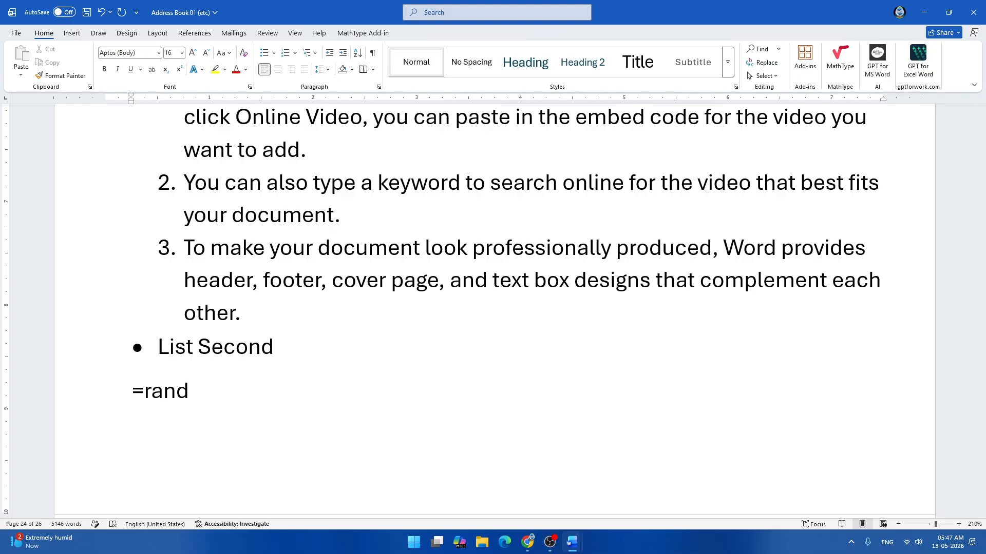
{"action": "type", "text": "()"}
{"action": "key", "text": "BackSpace"}
{"action": "type", "text": ","}
{"action": "key", "text": "BackSpace"}
{"action": "type", "text": "2,2)"}
{"action": "key", "text": "Return"}
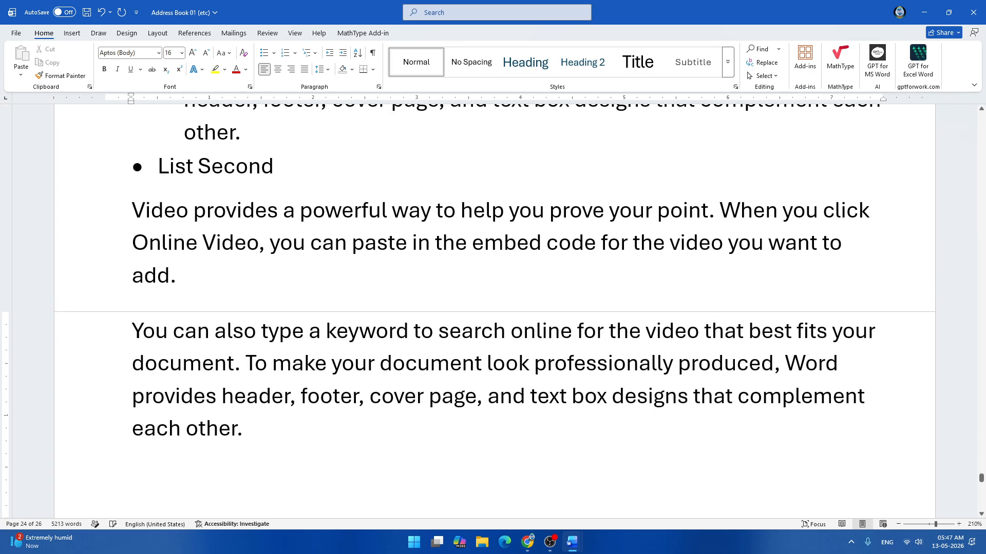
{"action": "left_click", "coordinate": [246, 364]}
{"action": "key", "text": "Return"}
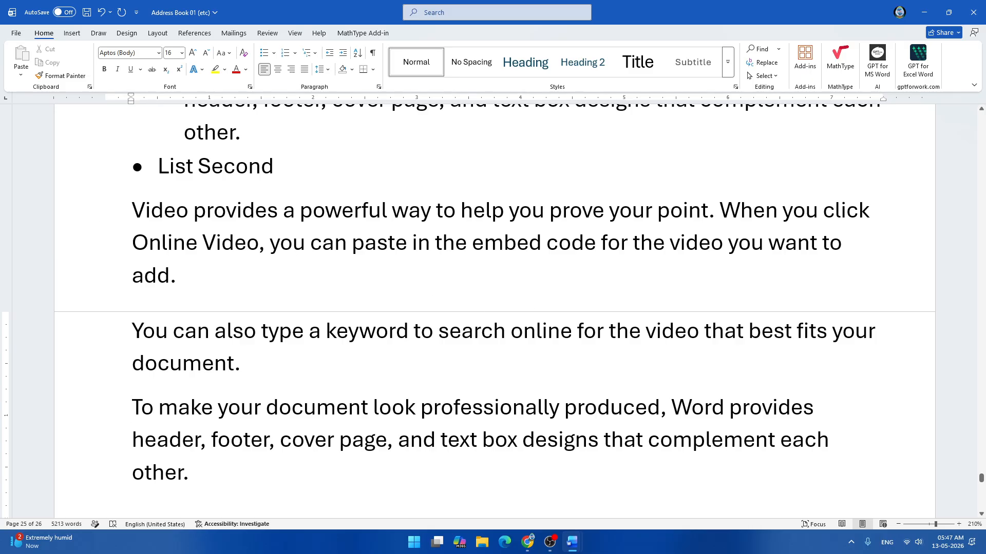
- Apply the 1) 2) 3) numbering format to the three sample paragraphs under "List Second"
{"action": "key", "text": "ctrl+Up"}
{"action": "key", "text": "ctrl+Up"}
{"action": "key", "text": "ctrl+shift+Down"}
{"action": "key", "text": "ctrl+shift+Down"}
{"action": "key", "text": "ctrl+shift+Down"}
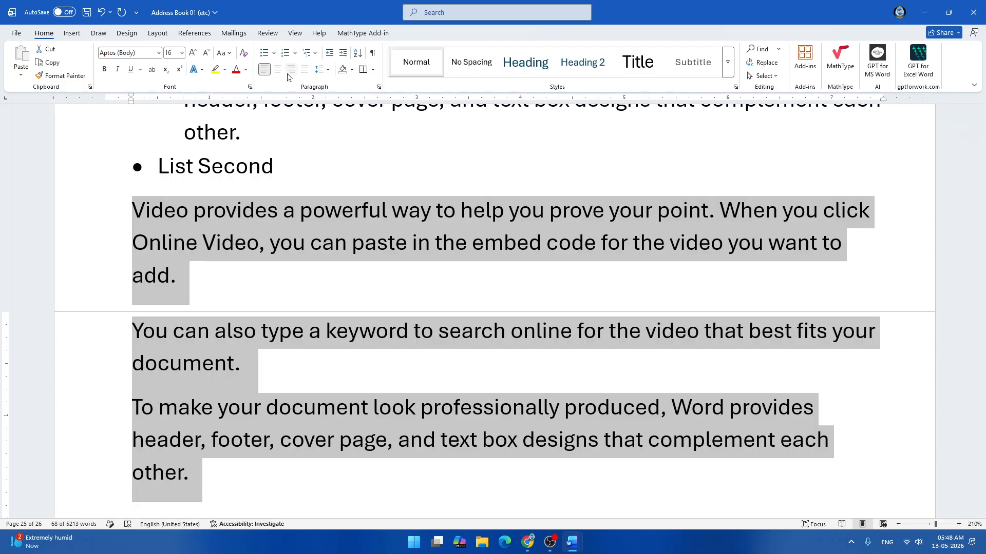
{"action": "left_click", "coordinate": [295, 53]}
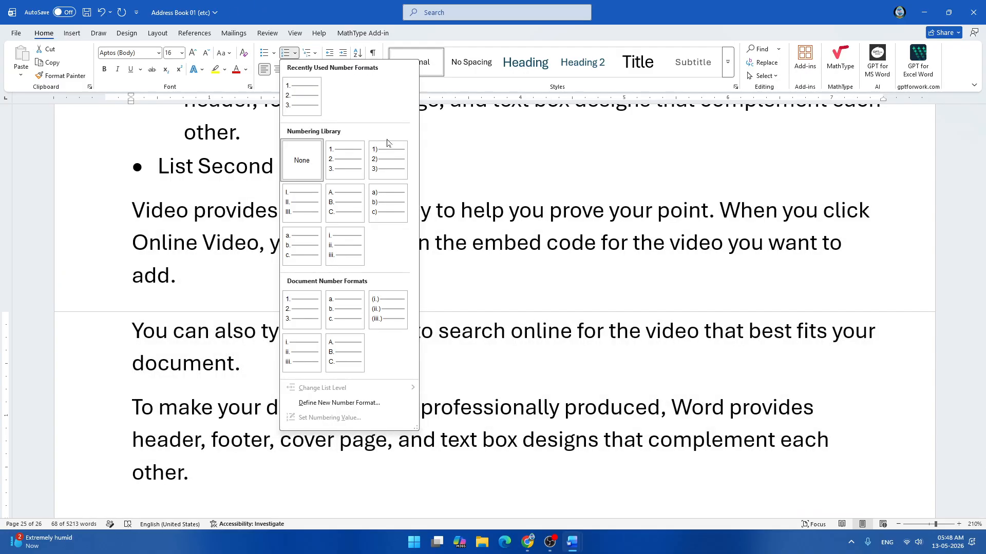
{"action": "left_click", "coordinate": [388, 156]}
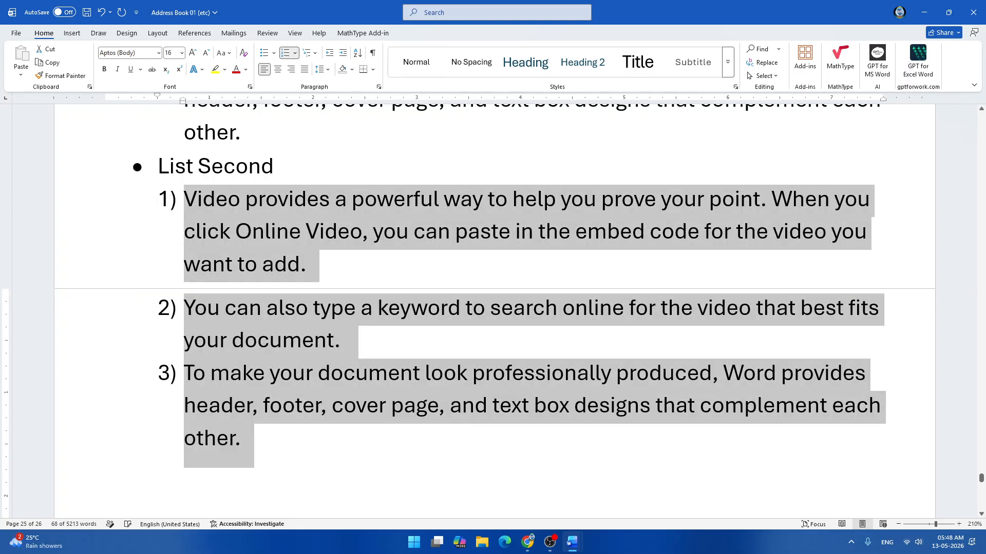
- Switch the numbering of the three items under "List Second" to the a. b. c. format
{"action": "scroll", "coordinate": [493, 308], "scroll_direction": "up", "scroll_amount": 5}
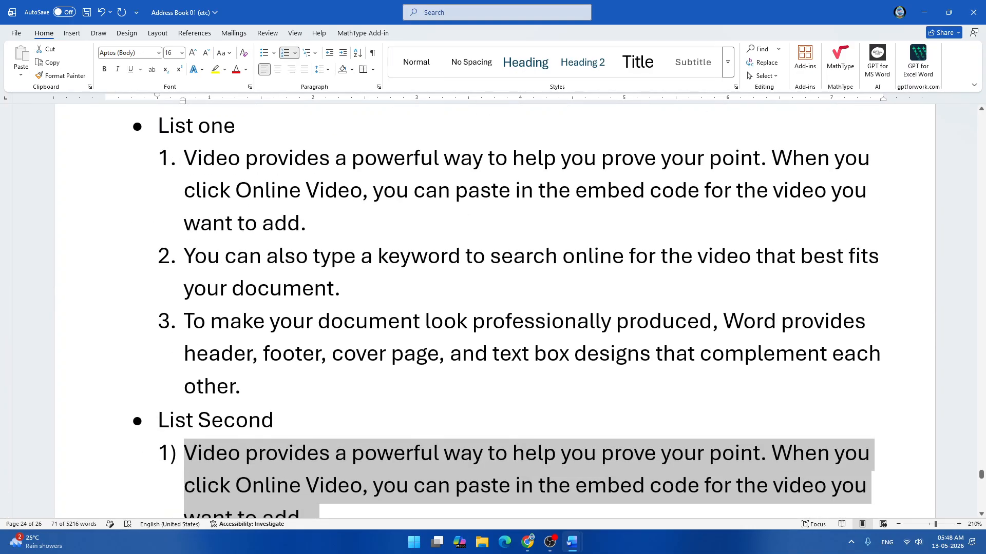
{"action": "scroll", "coordinate": [493, 308], "scroll_direction": "down", "scroll_amount": 3}
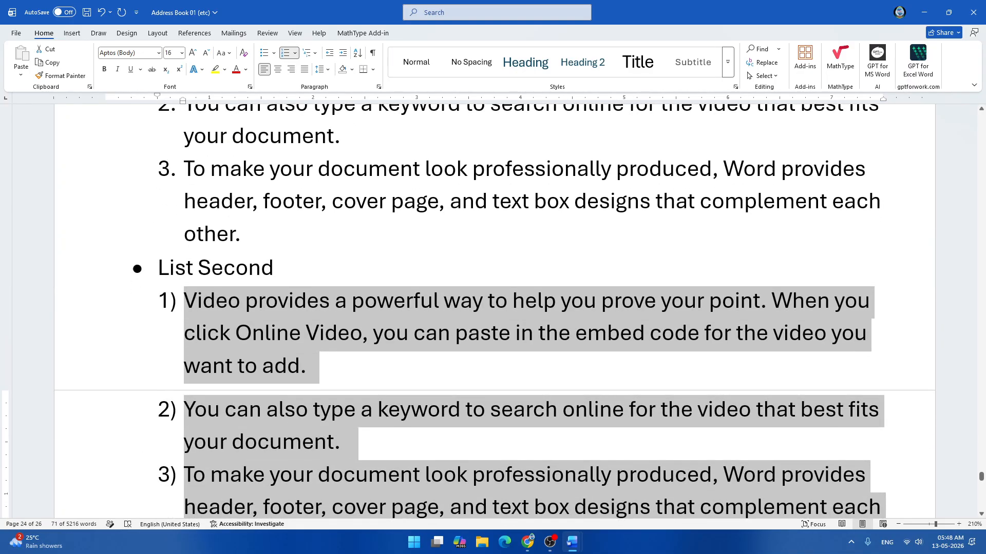
{"action": "left_click", "coordinate": [295, 53]}
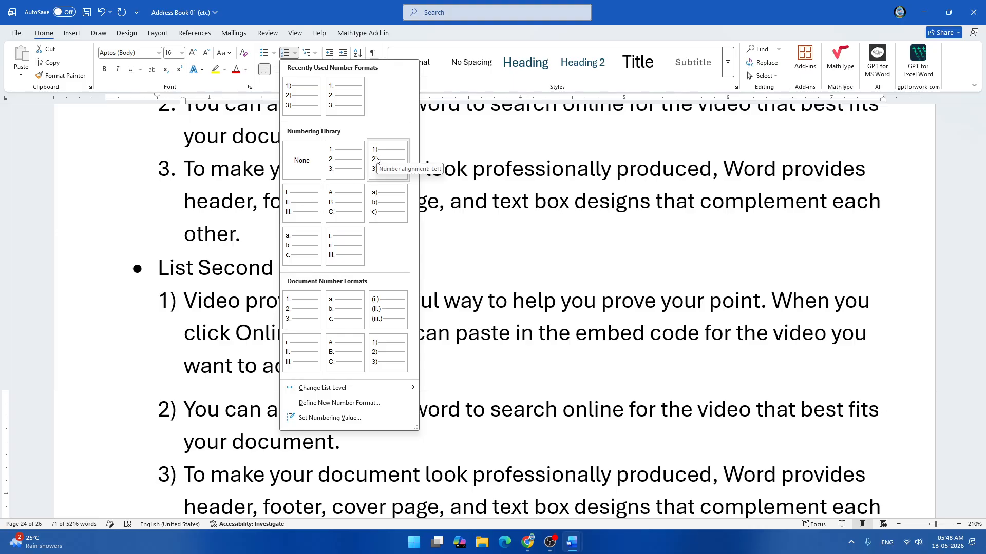
{"action": "left_click", "coordinate": [347, 306]}
{"action": "scroll", "coordinate": [347, 299], "scroll_direction": "down", "scroll_amount": 2}
{"action": "scroll", "coordinate": [346, 300], "scroll_direction": "up", "scroll_amount": 1}
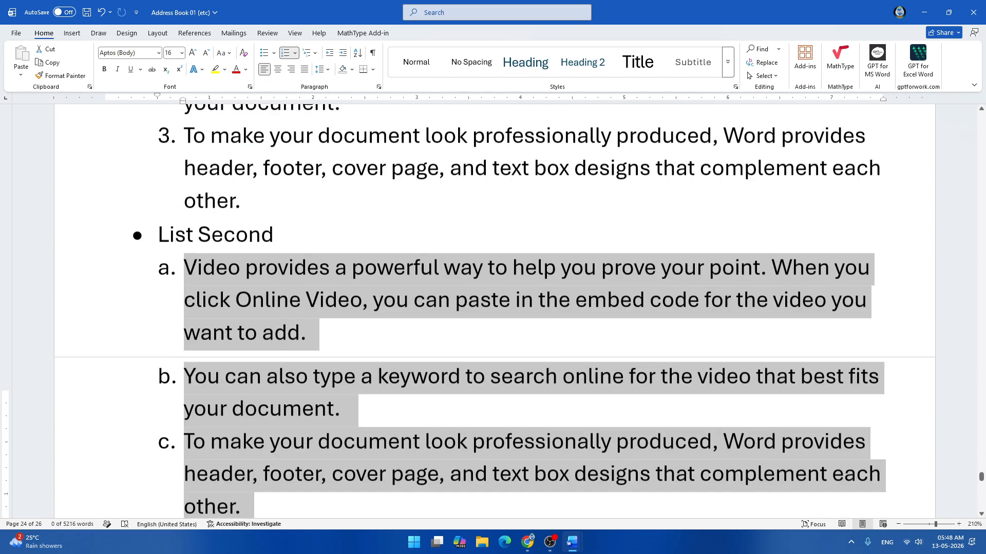
- Make the "List one" and "List Second" bullet lines bold
{"action": "scroll", "coordinate": [494, 311], "scroll_direction": "up", "scroll_amount": 3}
{"action": "triple_click", "coordinate": [217, 126]}
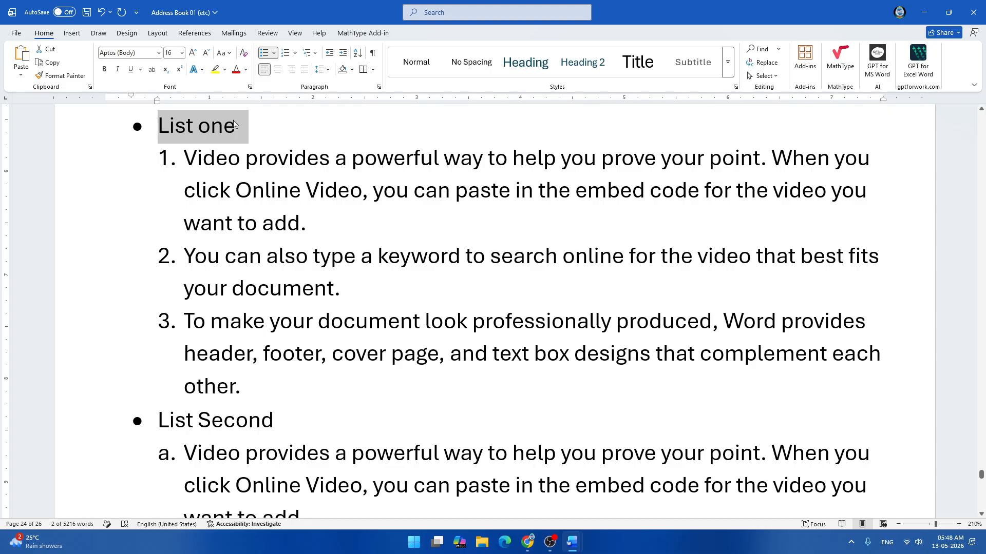
{"action": "key", "text": "ctrl+b"}
{"action": "left_click_drag", "start_coordinate": [283, 420], "coordinate": [165, 418]}
{"action": "key", "text": "ctrl+b"}
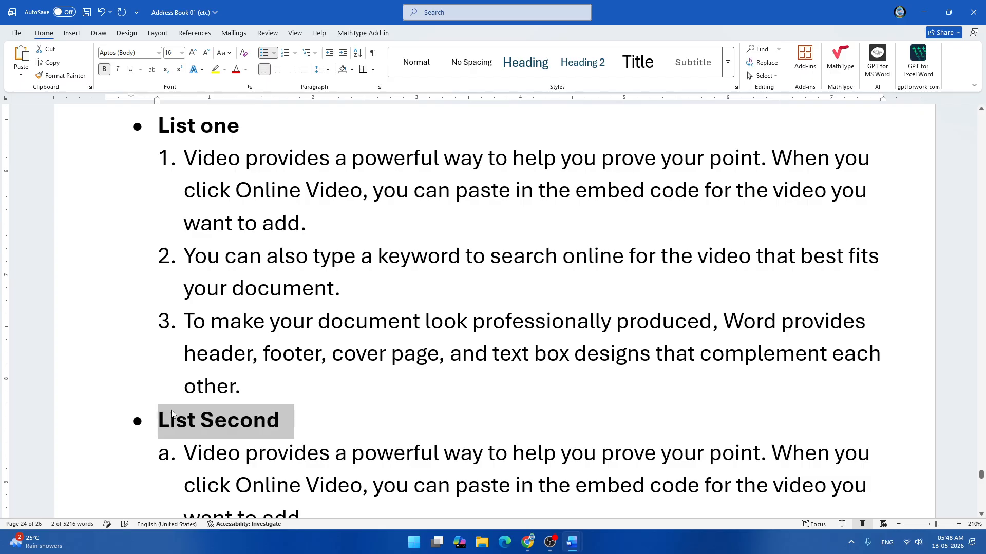
{"action": "left_click", "coordinate": [242, 386]}
- Center the "Usage of Numbering" line and set its font to Exotc350 Bd BT
{"action": "scroll", "coordinate": [493, 308], "scroll_direction": "up", "scroll_amount": 4}
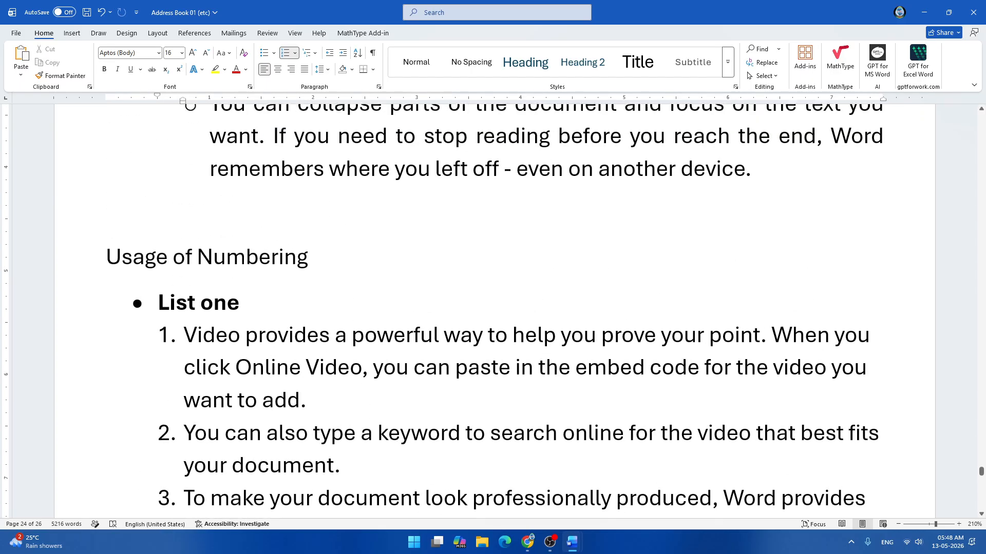
{"action": "left_click", "coordinate": [48, 286]}
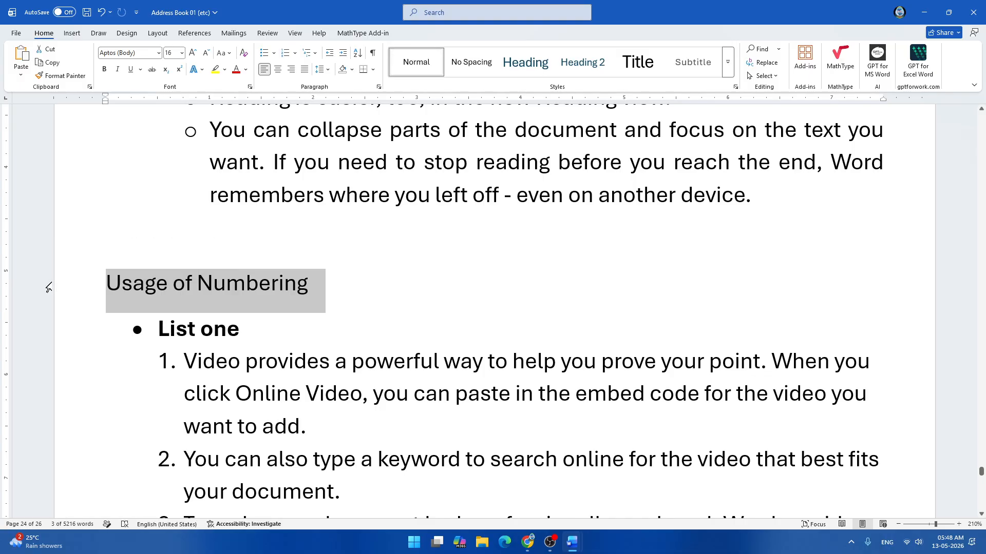
{"action": "key", "text": "ctrl+e"}
{"action": "left_click", "coordinate": [127, 53]}
{"action": "type", "text": "Exotc350 Bd BT"}
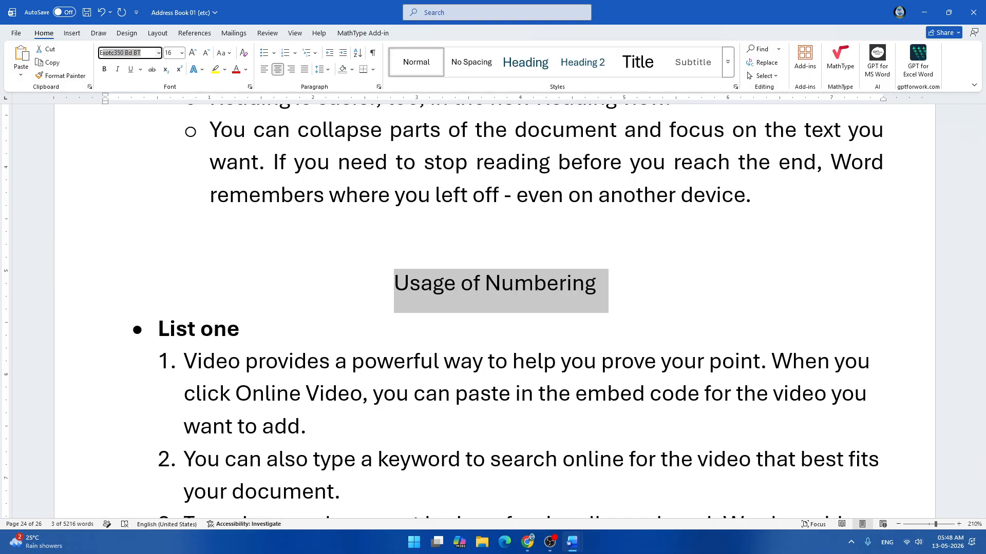
{"action": "key", "text": "Return"}
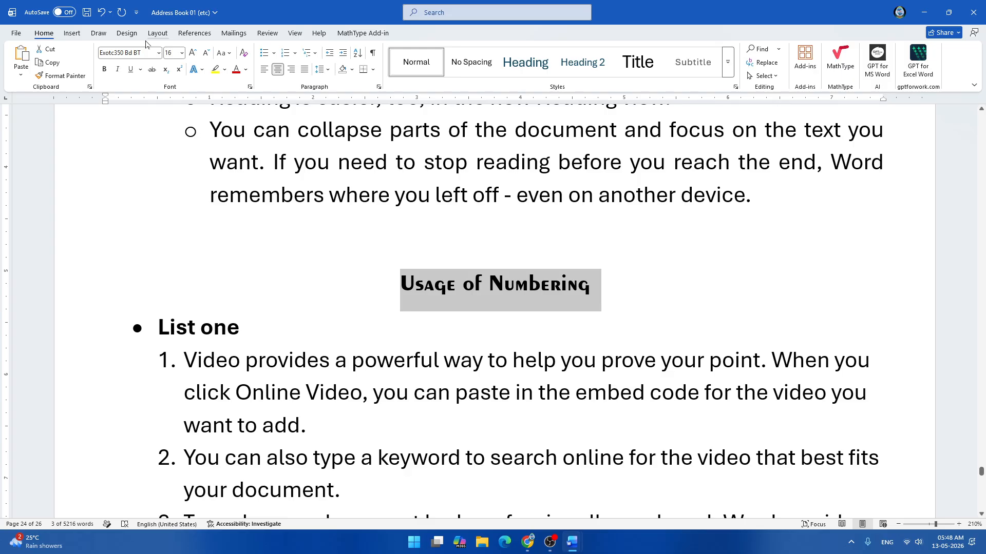
- Set the "Usage of Numbering" heading to font size 18 and underline it
{"action": "key", "text": "ctrl+shift+period"}
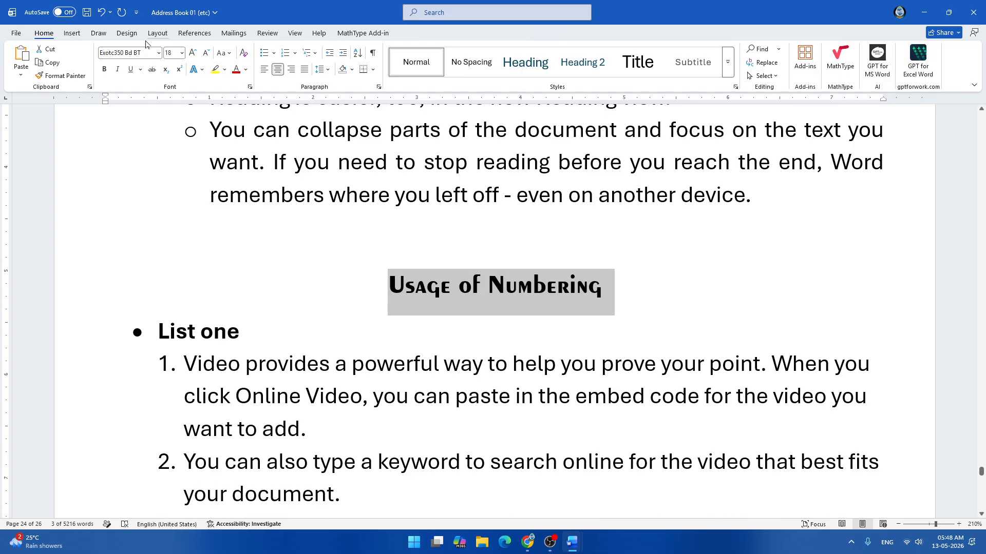
{"action": "left_click", "coordinate": [131, 70]}
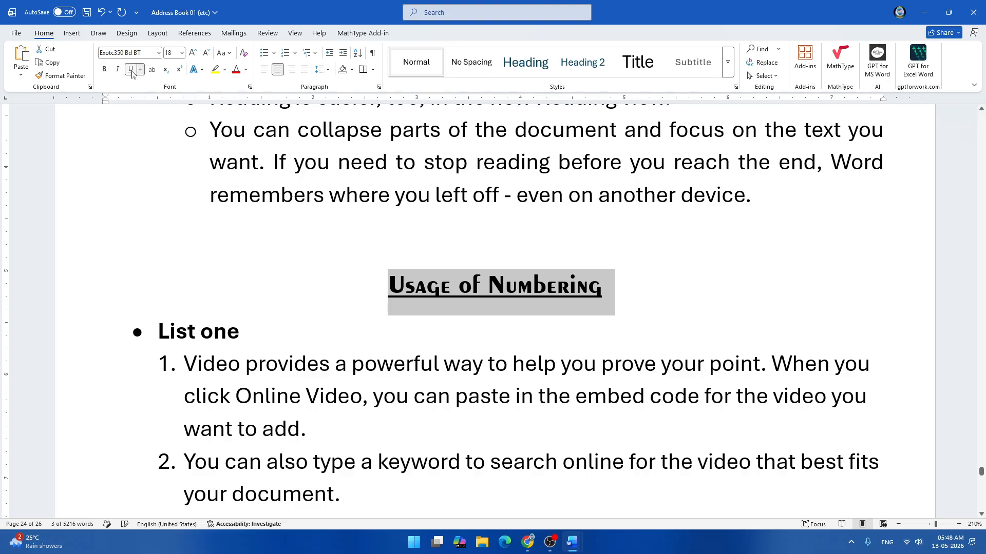
- End the lettered list after item c under "List Second" and start a new list numbered "A." on the line below
{"action": "scroll", "coordinate": [493, 308], "scroll_direction": "down", "scroll_amount": 5}
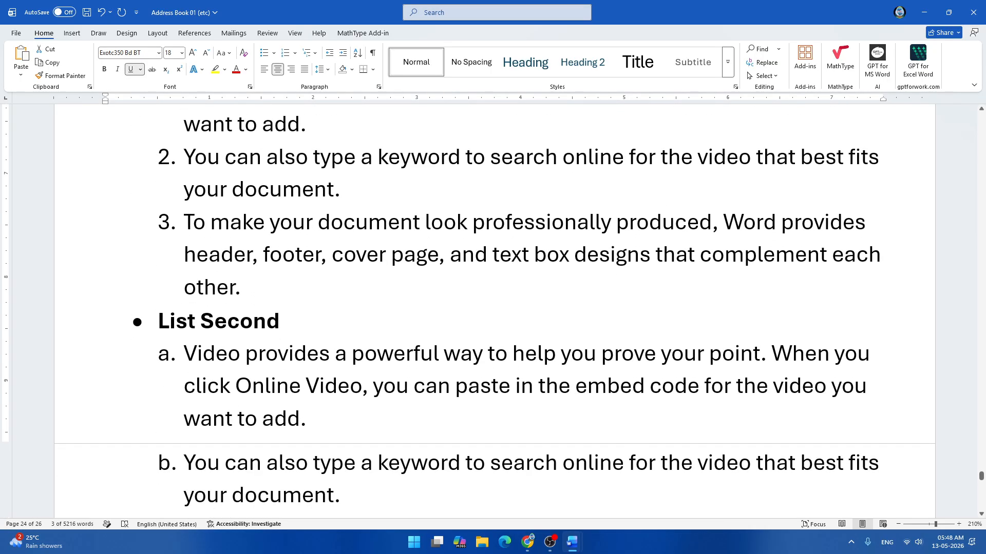
{"action": "scroll", "coordinate": [493, 308], "scroll_direction": "down", "scroll_amount": 3}
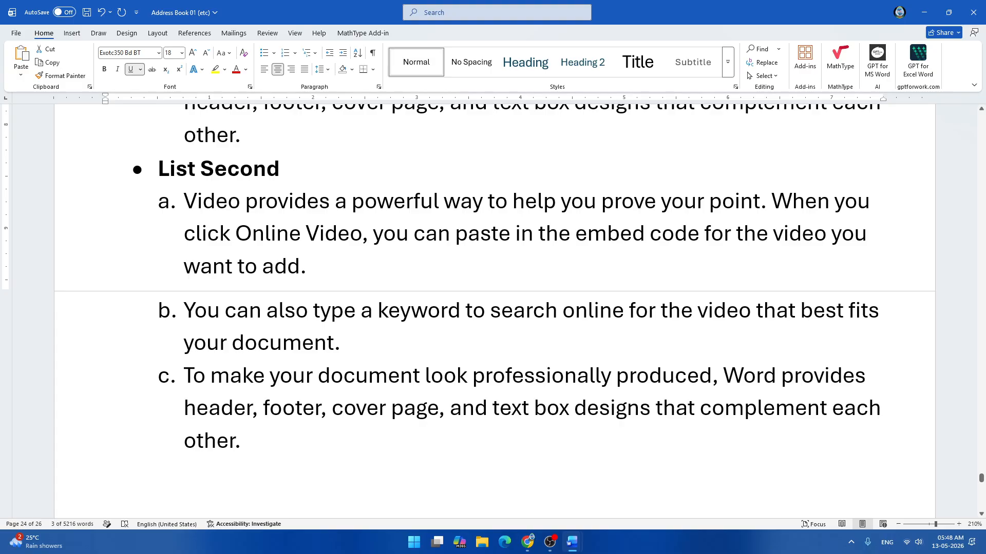
{"action": "key", "text": "alt+Tab"}
{"action": "left_click", "coordinate": [217, 441]}
{"action": "key", "text": "Return"}
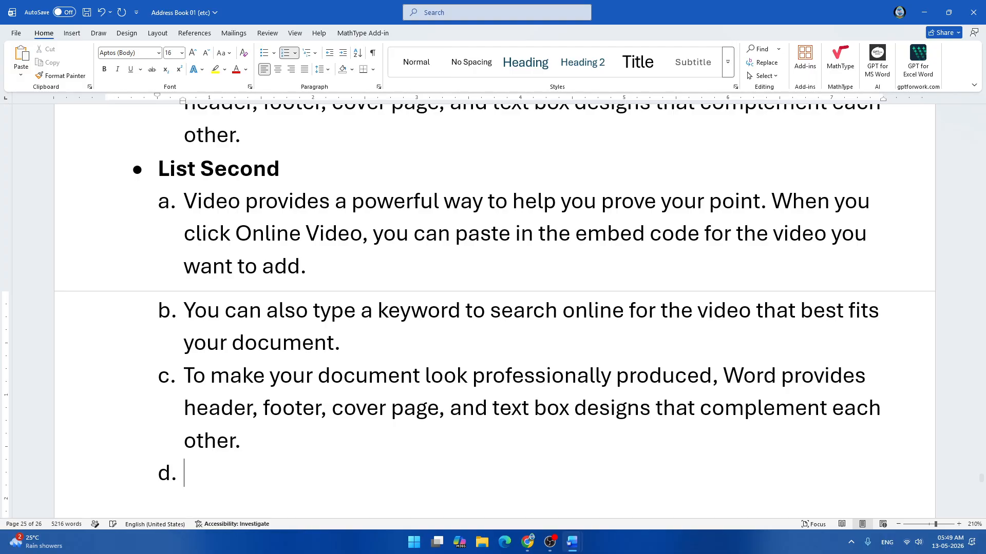
{"action": "key", "text": "BackSpace"}
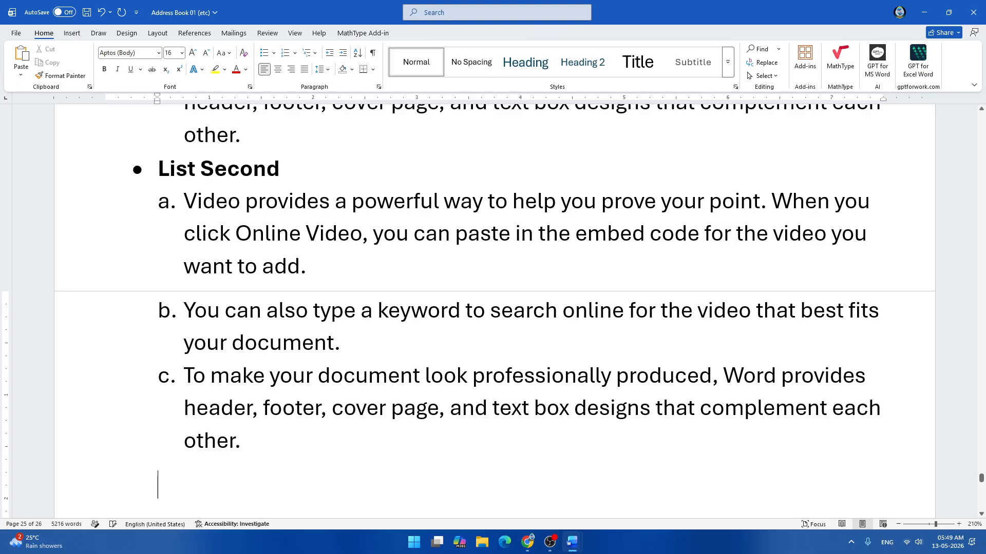
{"action": "key", "text": "BackSpace"}
{"action": "type", "text": "A."}
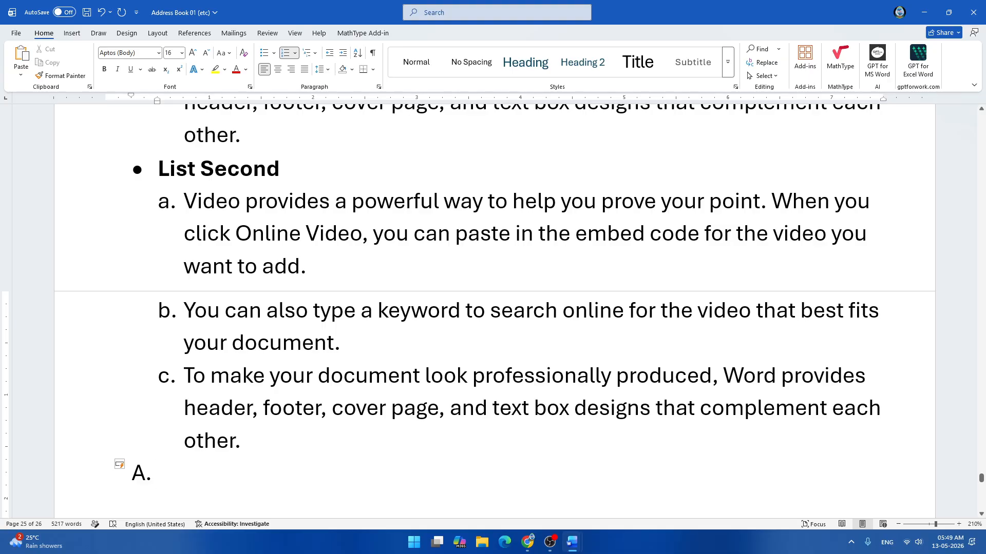
- Enter "A quick brown fox jumps over the sleeping lazy dog." as item A and begin the following item
{"action": "type", "text": " A quick "}
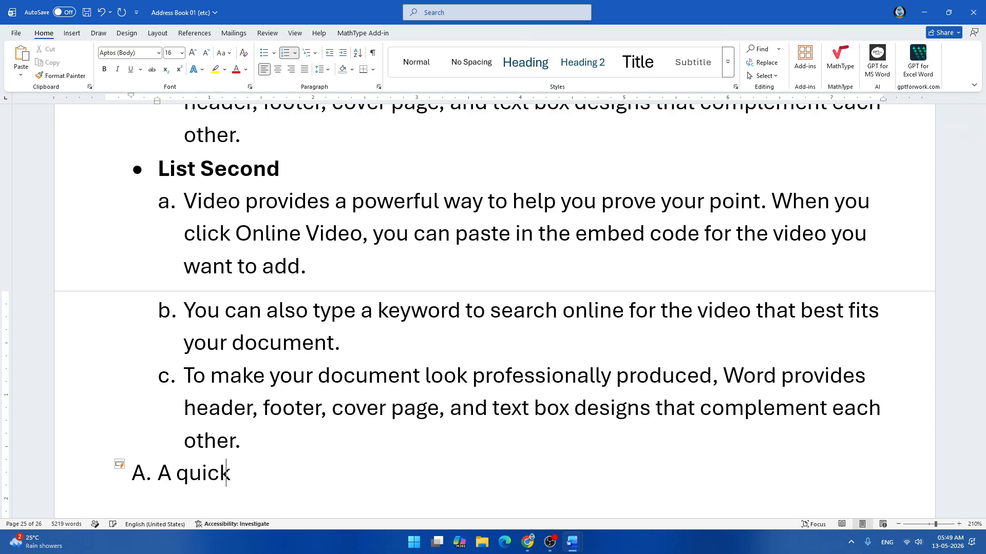
{"action": "type", "text": "brwon"}
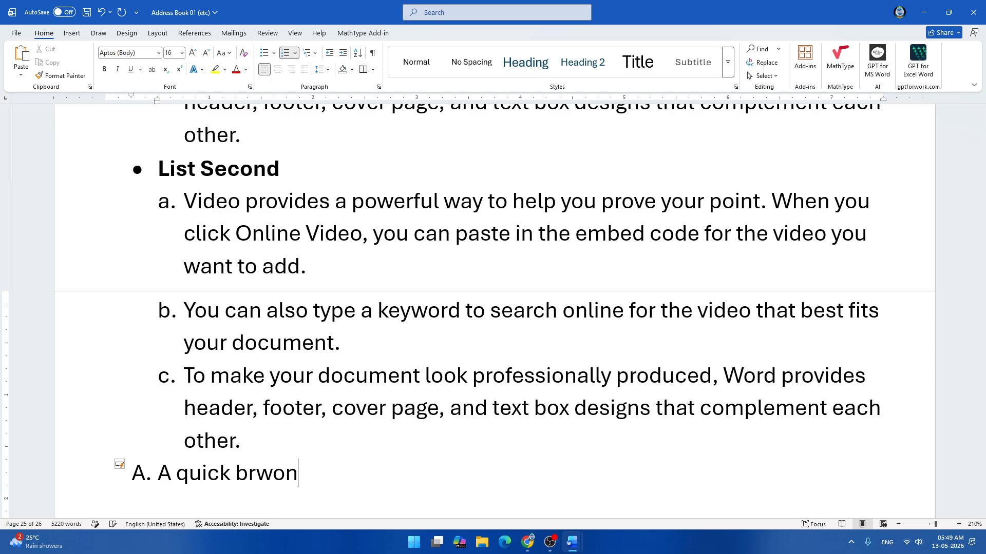
{"action": "key", "text": "BackSpace"}
{"action": "type", "text": "fox"}
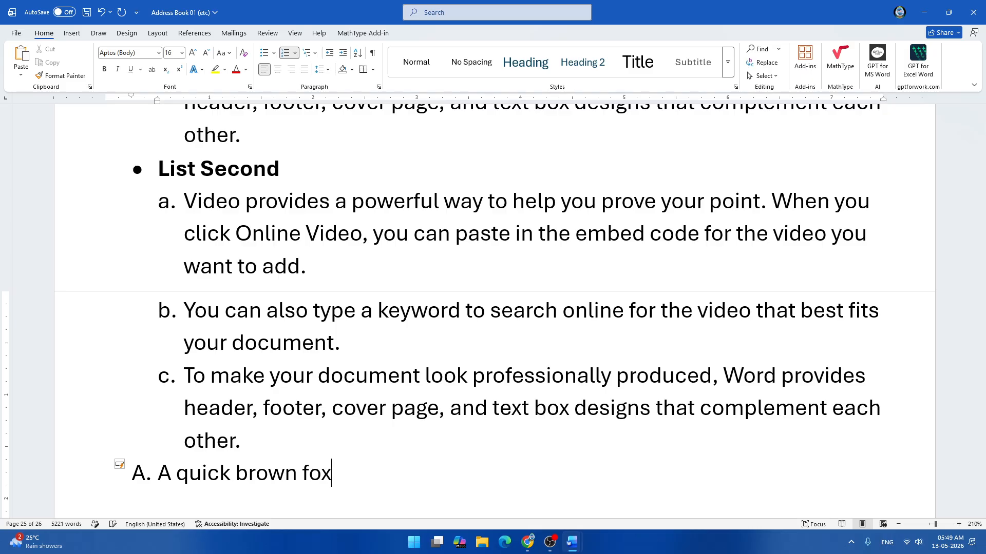
{"action": "type", "text": " jumps over the "}
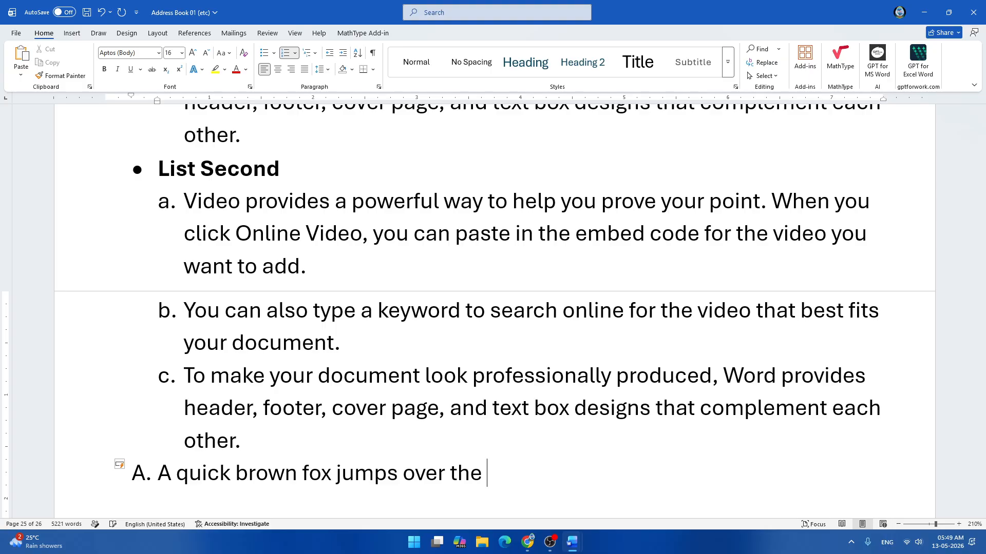
{"action": "type", "text": "sleeping "}
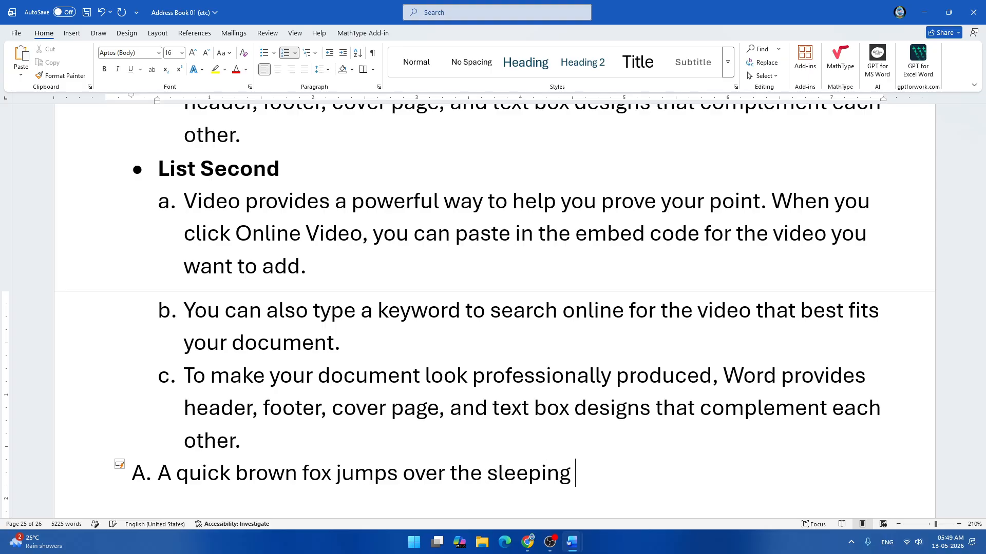
{"action": "type", "text": "lazy dog."}
{"action": "key", "text": "Return"}
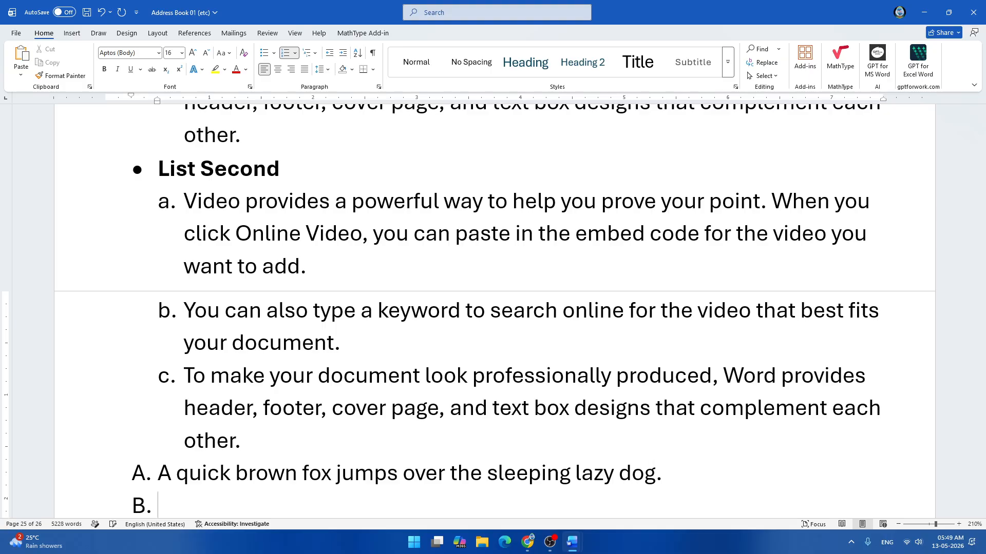
- Copy the text of item A into items B and C of the same list
{"action": "scroll", "coordinate": [493, 308], "scroll_direction": "down", "scroll_amount": 3}
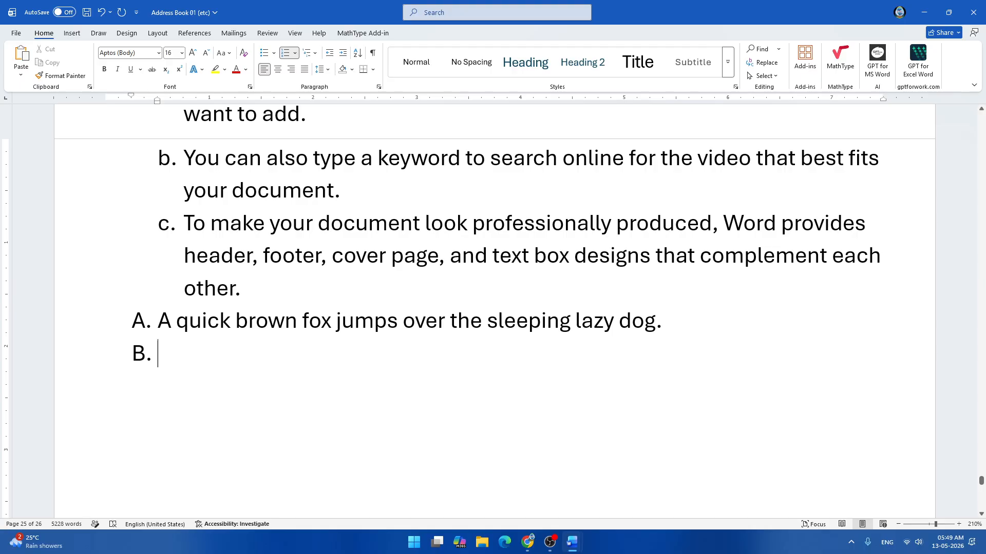
{"action": "left_click_drag", "start_coordinate": [158, 321], "coordinate": [656, 329]}
{"action": "key", "text": "ctrl+c"}
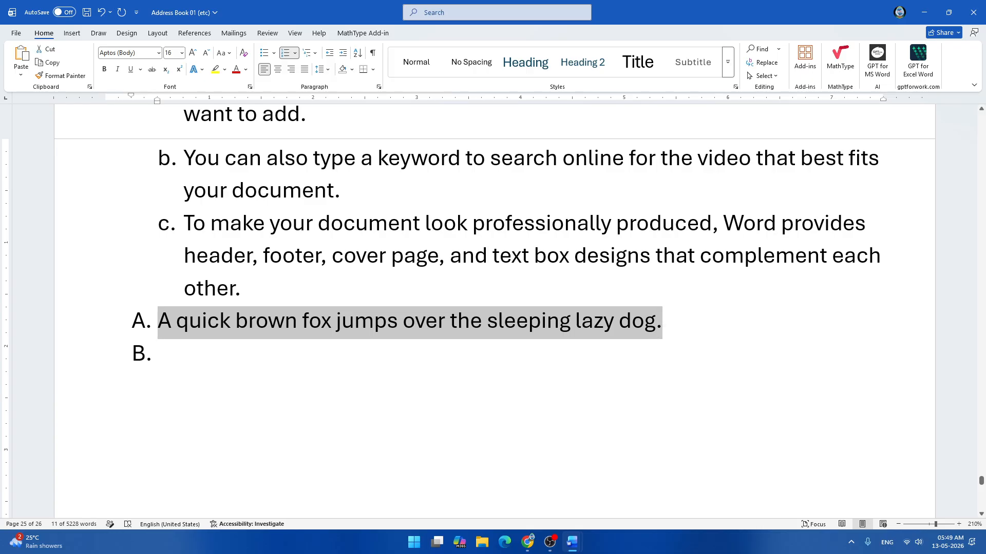
{"action": "key", "text": "Down"}
{"action": "key", "text": "ctrl+v"}
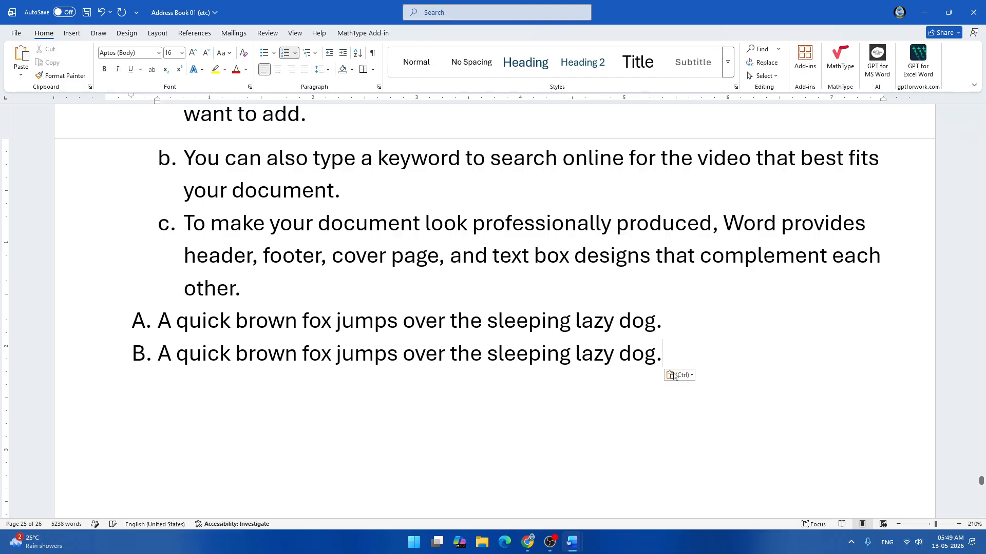
{"action": "key", "text": "Return"}
{"action": "key", "text": "ctrl+v"}
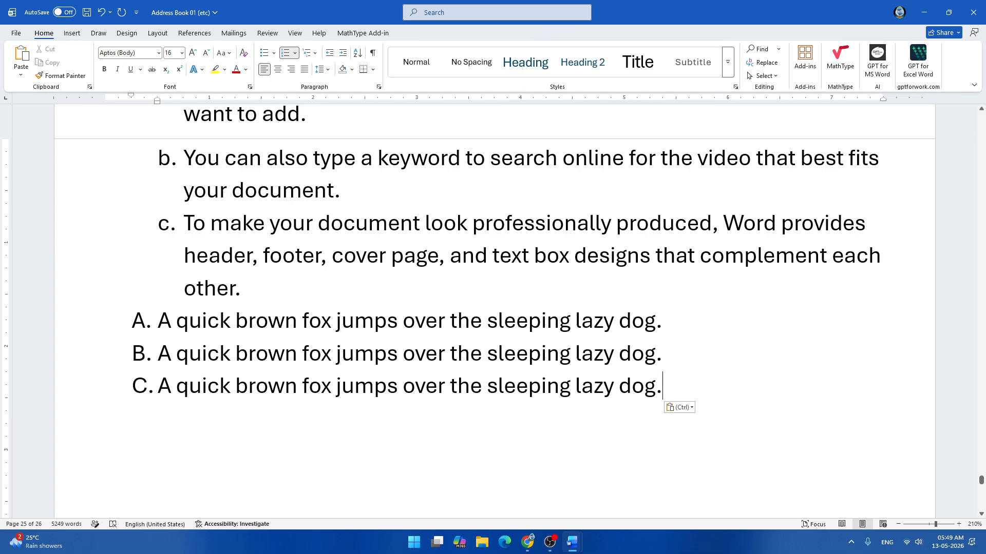
- End the A. B. C. list, leave a blank line and start a new list numbered "(i.)"
{"action": "key", "text": "Return"}
{"action": "key", "text": "Return"}
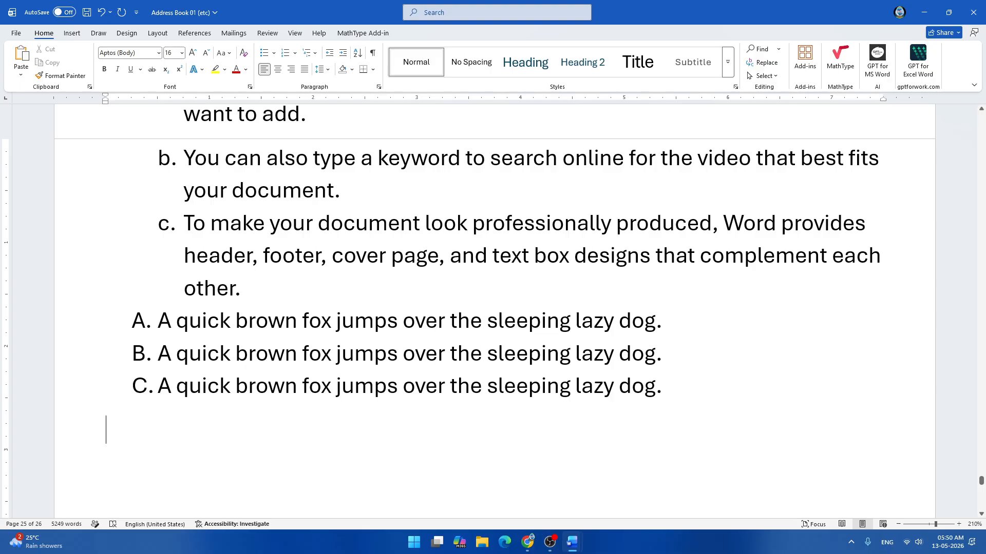
{"action": "key", "text": "Return"}
{"action": "type", "text": "i"}
{"action": "key", "text": "BackSpace"}
{"action": "type", "text": "i"}
{"action": "key", "text": "BackSpace"}
{"action": "type", "text": "i"}
{"action": "key", "text": "BackSpace"}
{"action": "type", "text": "(i.)"}
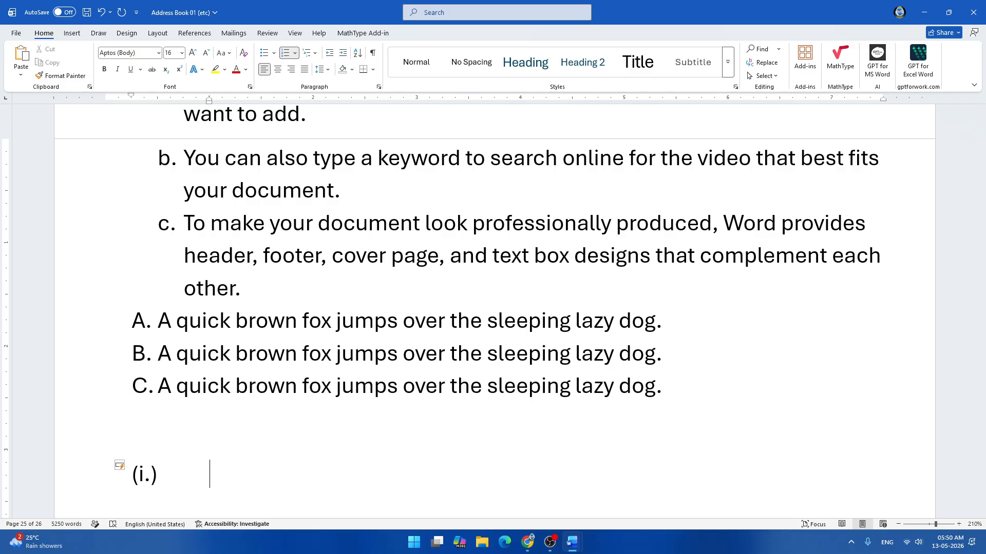
- Paste the copied fox sentence three times in a row as the text of item (i.)
{"action": "key", "text": "ctrl+v"}
{"action": "key", "text": "ctrl+v"}
{"action": "key", "text": "ctrl+v"}
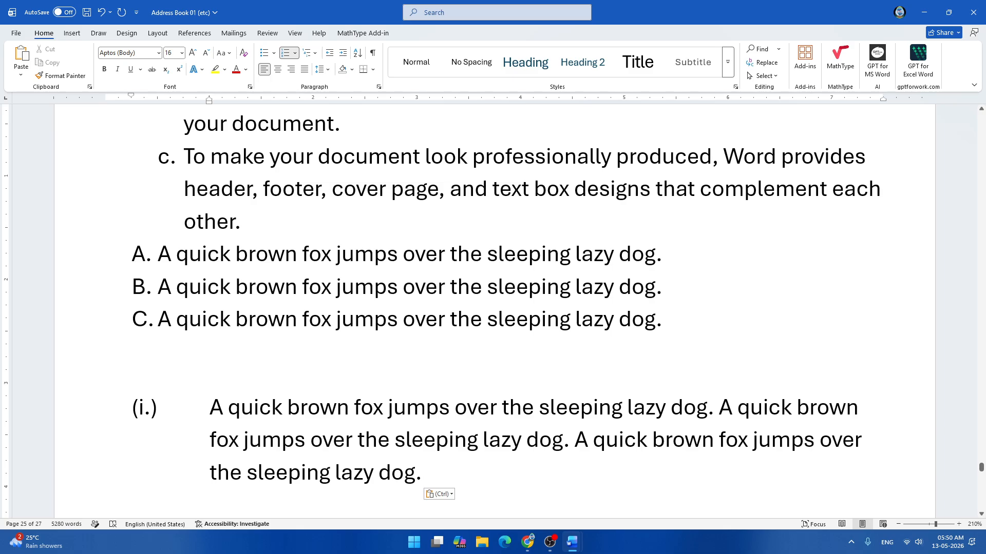
- Reduce the hanging indent of item (i.) to about 0.6 inch so its text sits closer to the number
{"action": "key", "text": "ctrl+Left"}
{"action": "mouse_move", "coordinate": [210, 101]}
{"action": "left_mouse_down"}
{"action": "mouse_move", "coordinate": [187, 105]}
{"action": "mouse_move", "coordinate": [198, 102]}
{"action": "left_mouse_up"}
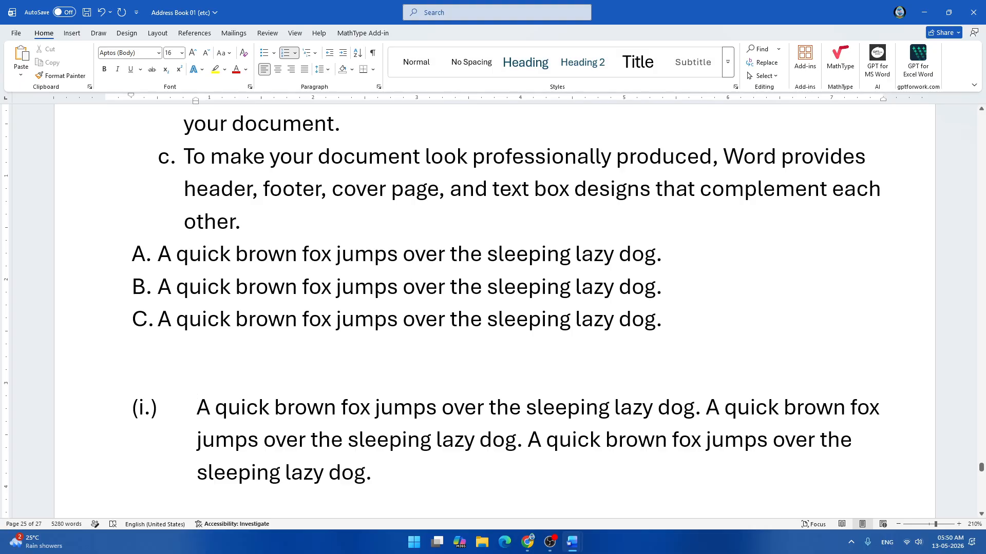
{"action": "key", "text": "super+plus"}
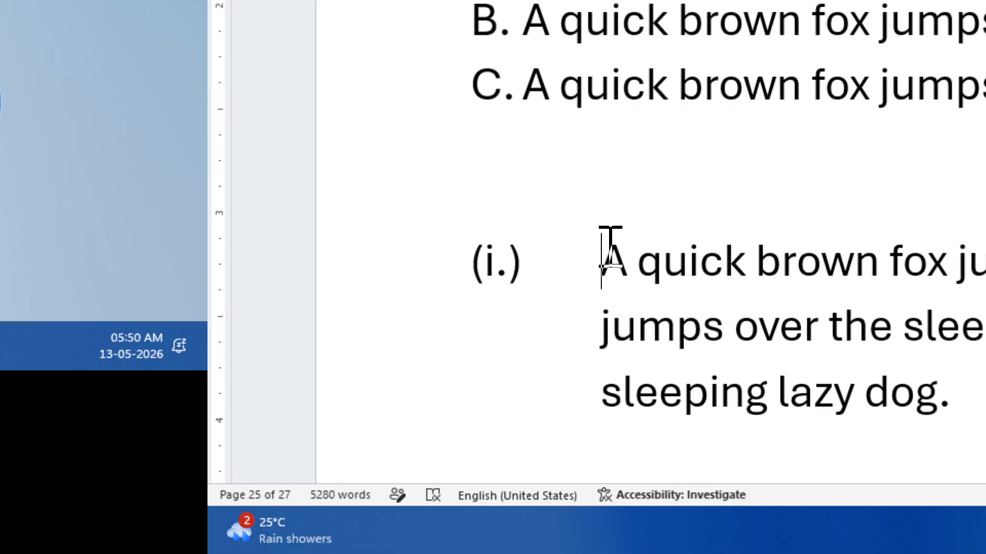
{"action": "key", "text": "super+minus"}
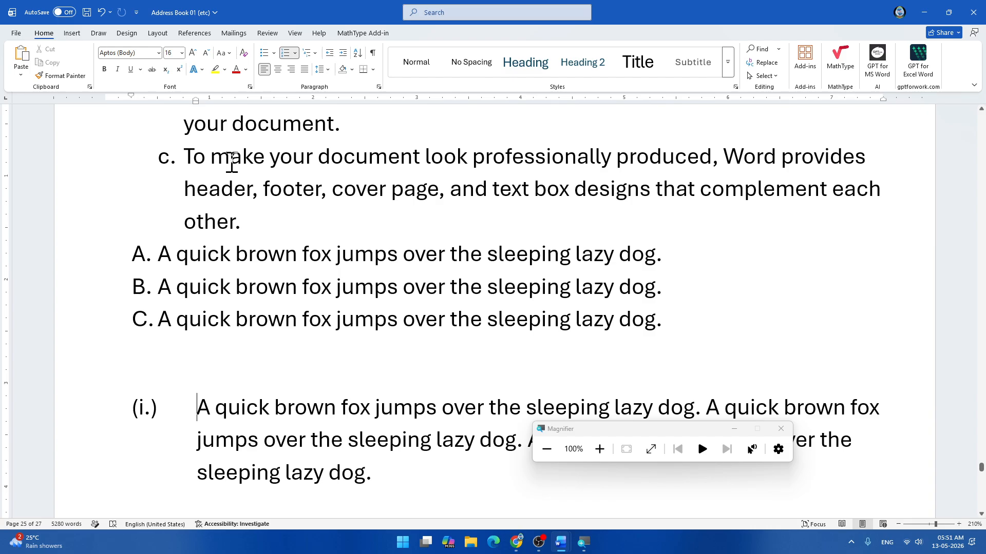
{"action": "left_click", "coordinate": [781, 429]}
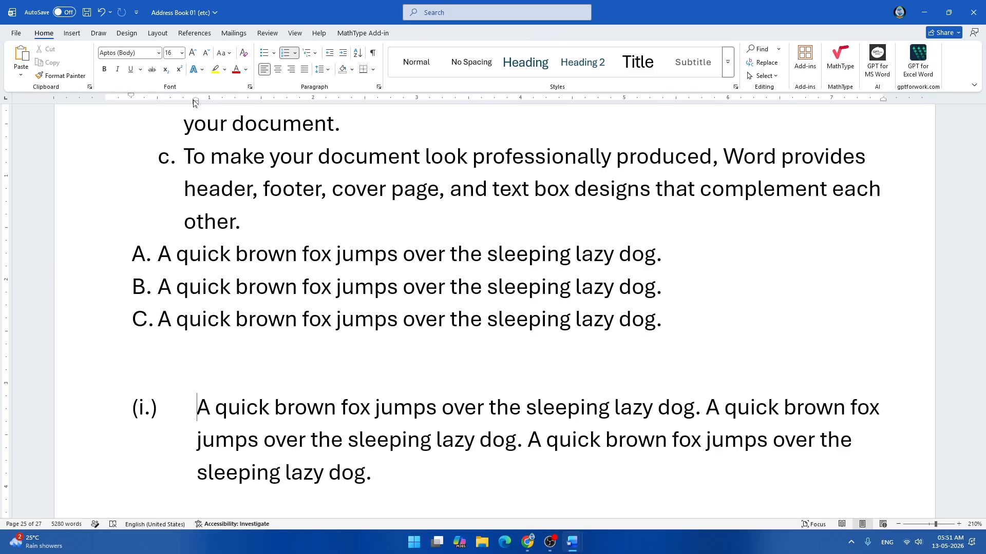
{"action": "left_click_drag", "start_coordinate": [197, 103], "coordinate": [169, 104]}
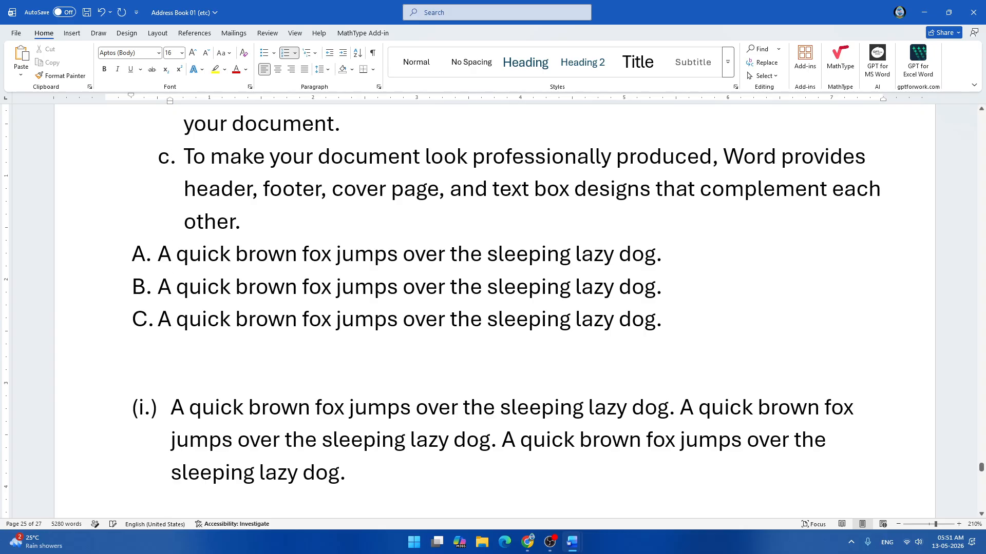
- Add item (ii.) and fill it with a copy of the whole item (i.) paragraph, including its paragraph end
{"action": "key", "text": "Return"}
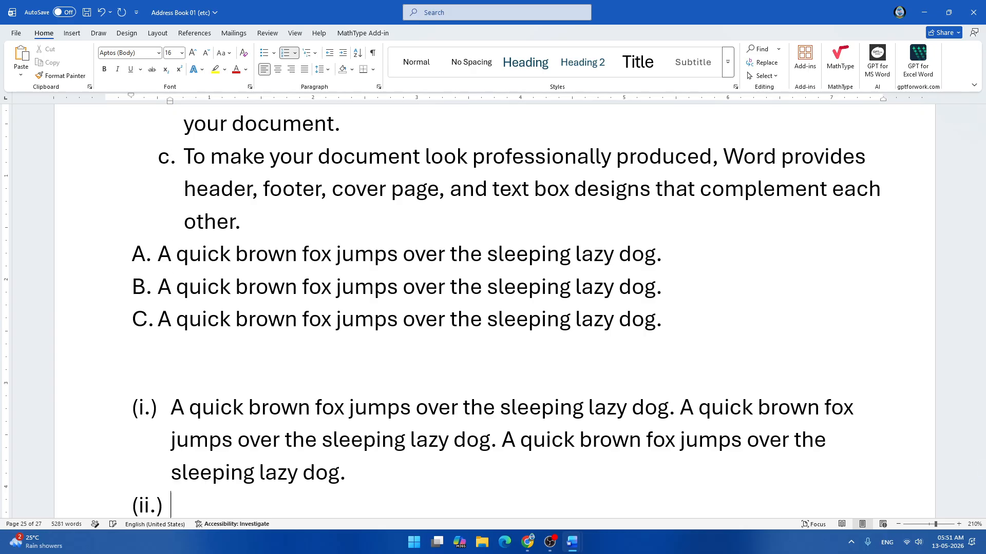
{"action": "scroll", "coordinate": [506, 266], "scroll_direction": "down", "scroll_amount": 2}
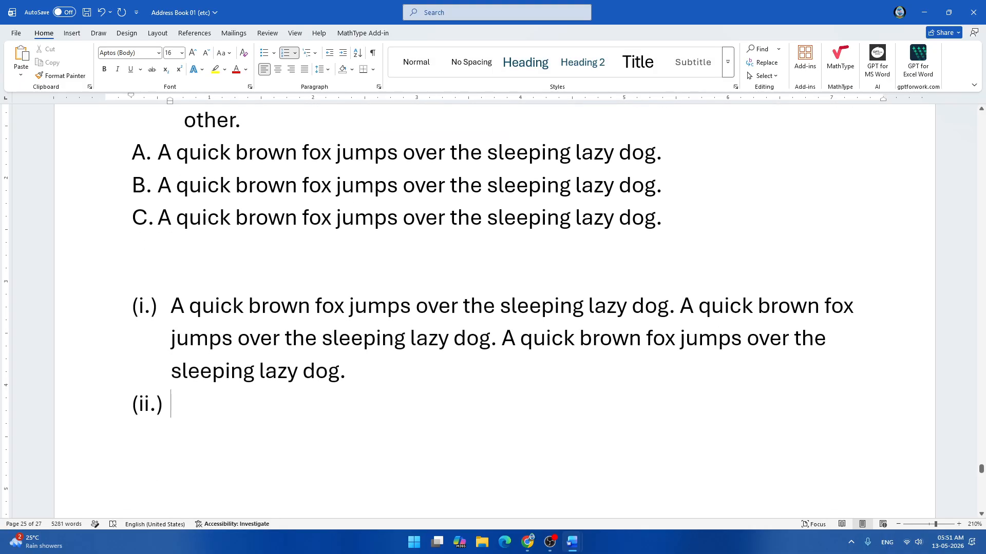
{"action": "left_click_drag", "start_coordinate": [171, 307], "coordinate": [357, 377]}
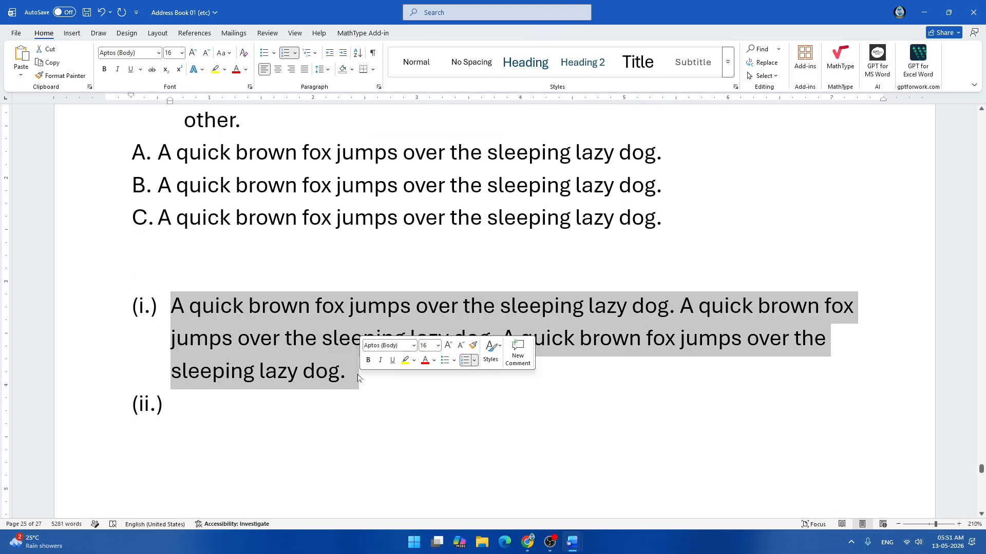
{"action": "key", "text": "ctrl+c"}
{"action": "key", "text": "Down"}
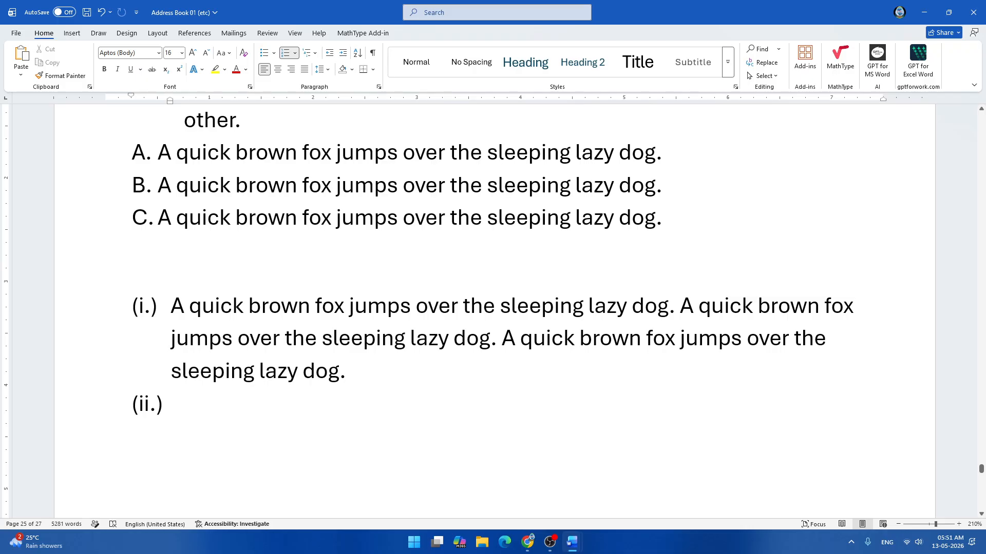
{"action": "key", "text": "ctrl+v"}
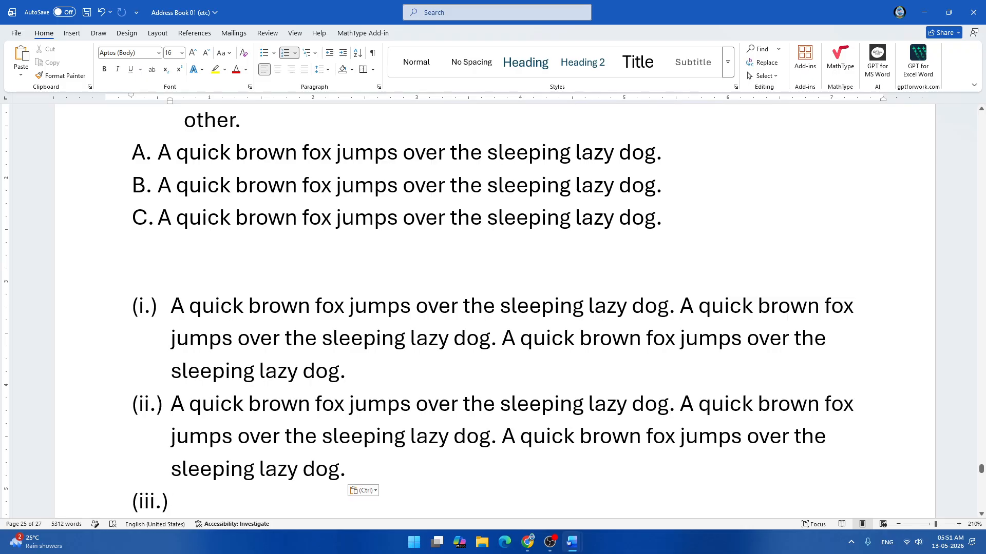
- Define a new number format for the (i.) list using the 1, 2, 3 number style, keeping the parentheses and period
{"action": "scroll", "coordinate": [493, 308], "scroll_direction": "down", "scroll_amount": 2}
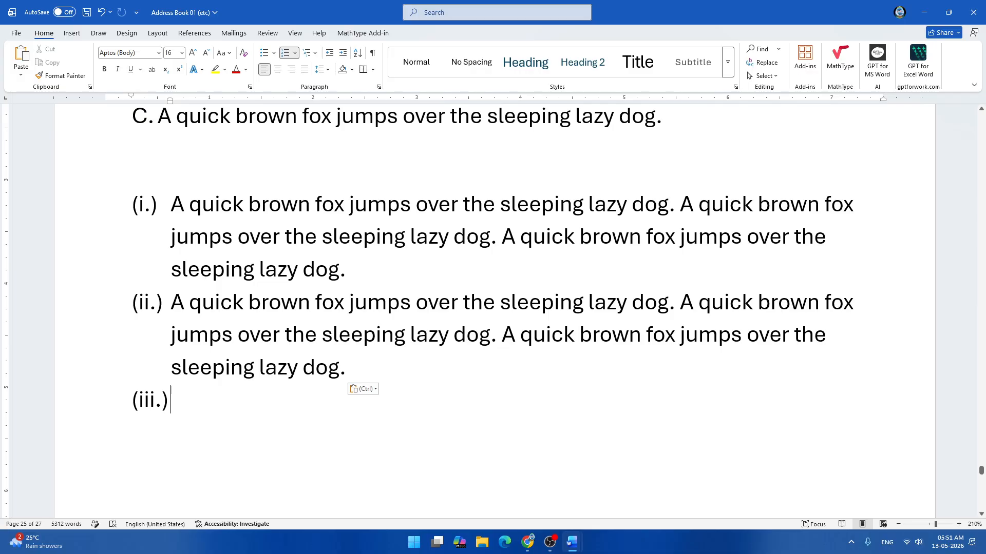
{"action": "left_click", "coordinate": [295, 54]}
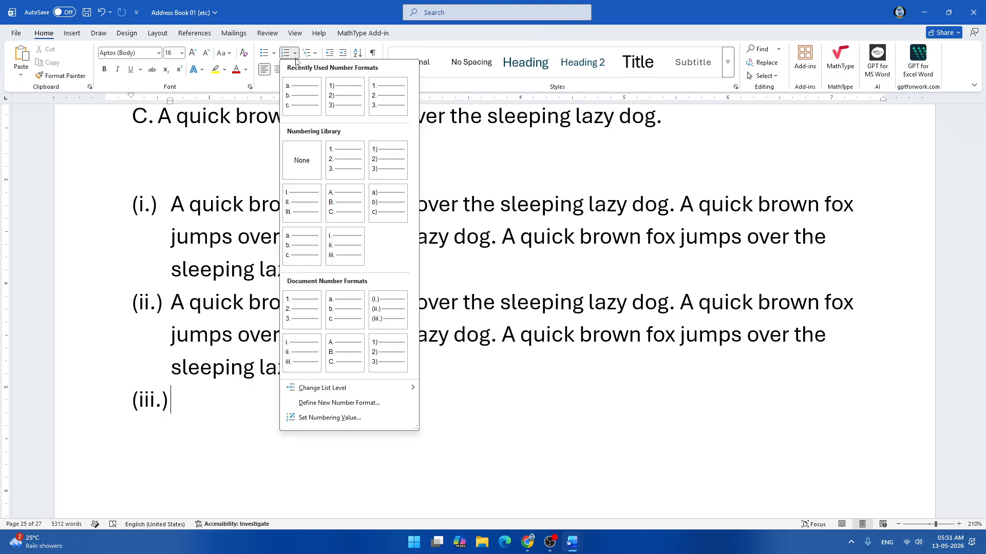
{"action": "left_click", "coordinate": [336, 403]}
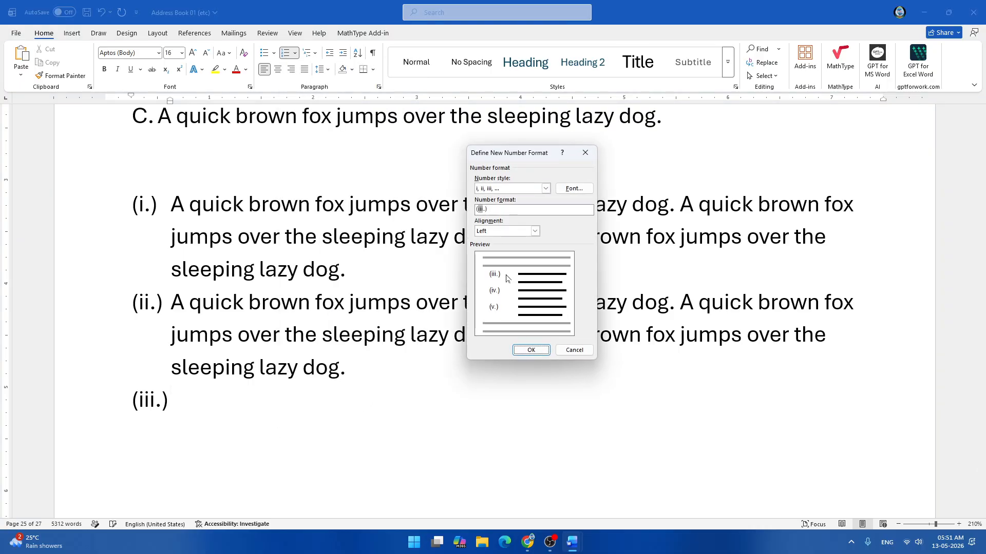
{"action": "left_click", "coordinate": [546, 188]}
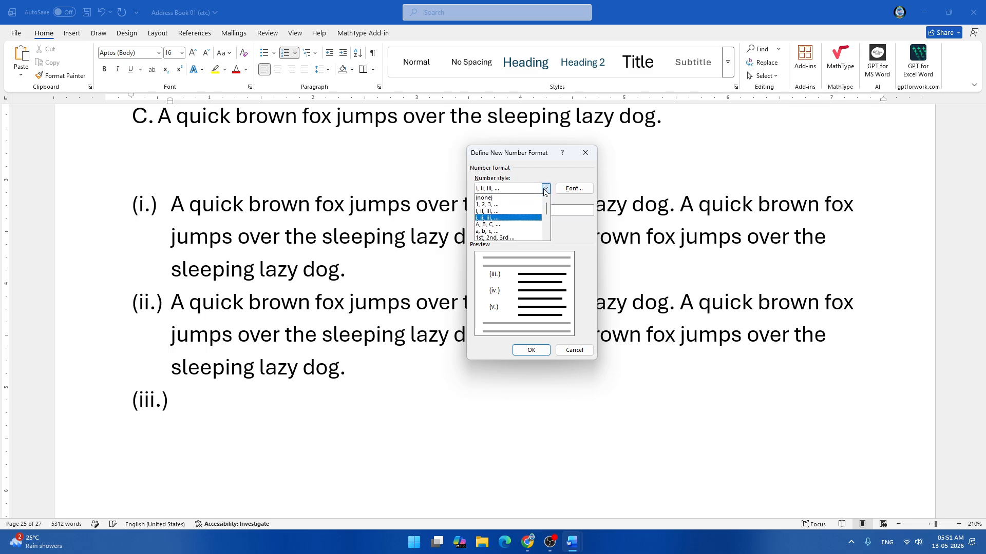
{"action": "left_click", "coordinate": [508, 205]}
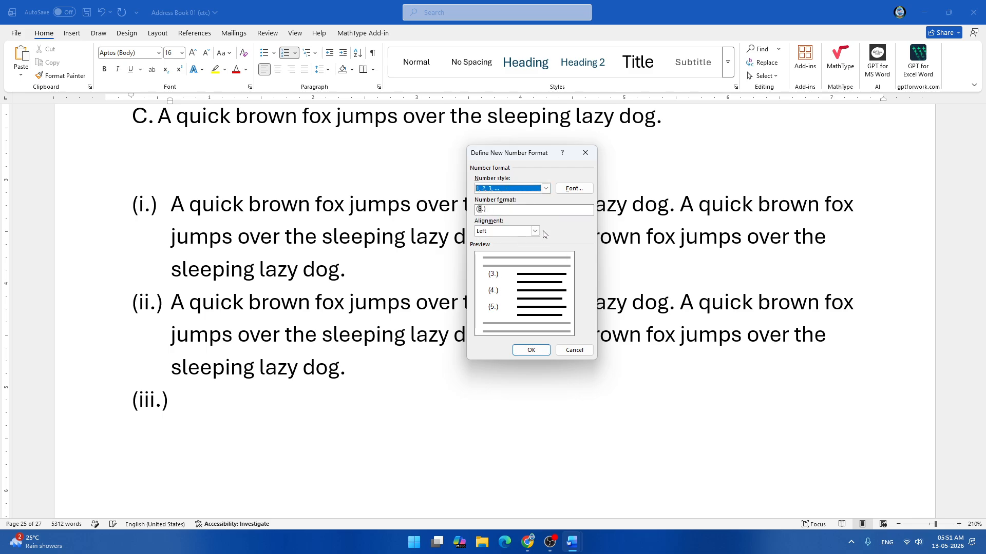
{"action": "left_click", "coordinate": [528, 350]}
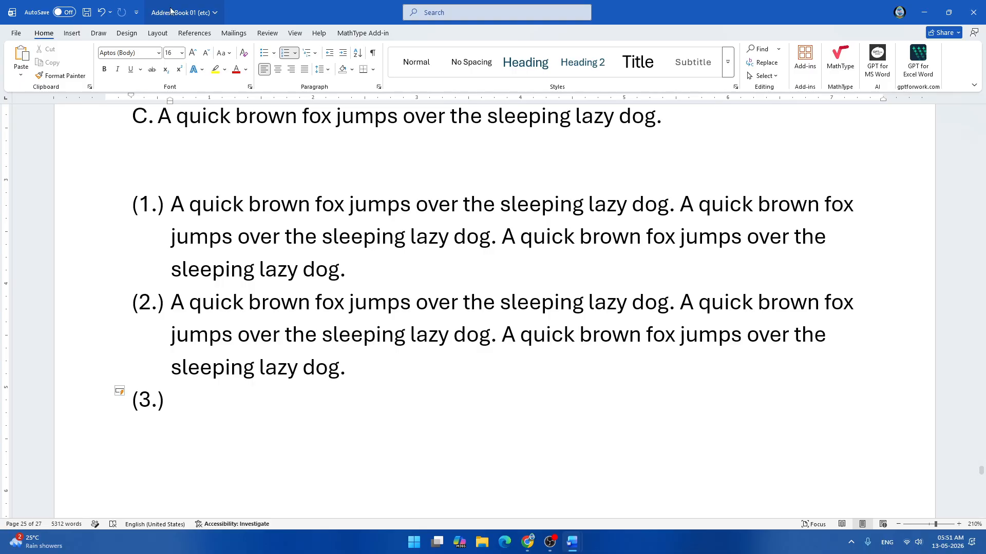
- Define a new number format that renumbers the bracketed fox list with the uppercase Roman style I, II, III
{"action": "left_click", "coordinate": [295, 53]}
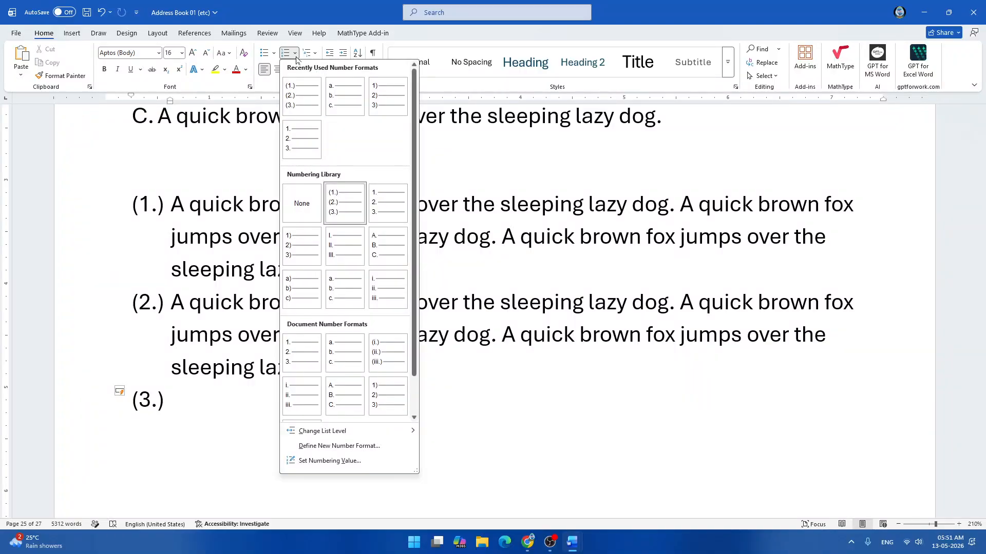
{"action": "left_click", "coordinate": [347, 450]}
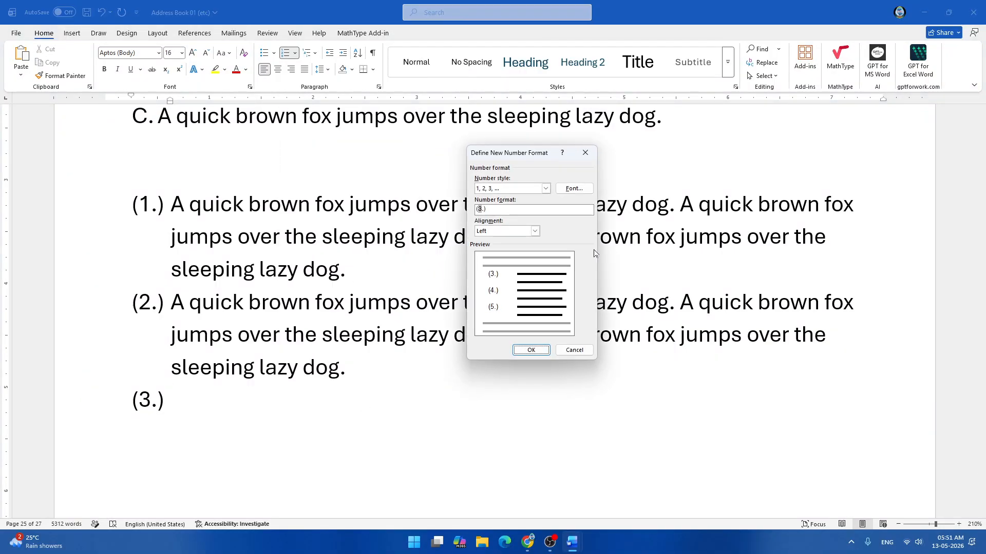
{"action": "left_click", "coordinate": [546, 189]}
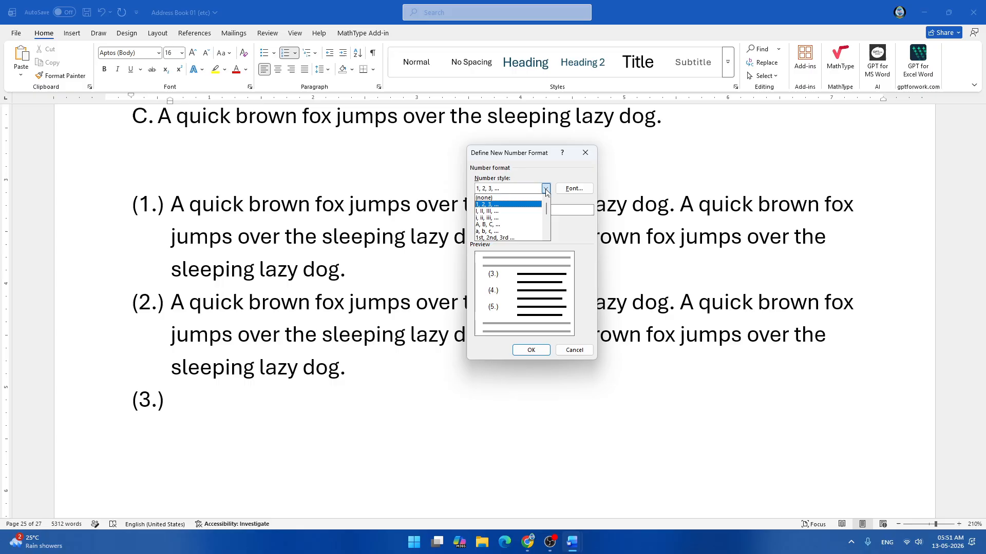
{"action": "left_click", "coordinate": [511, 204]}
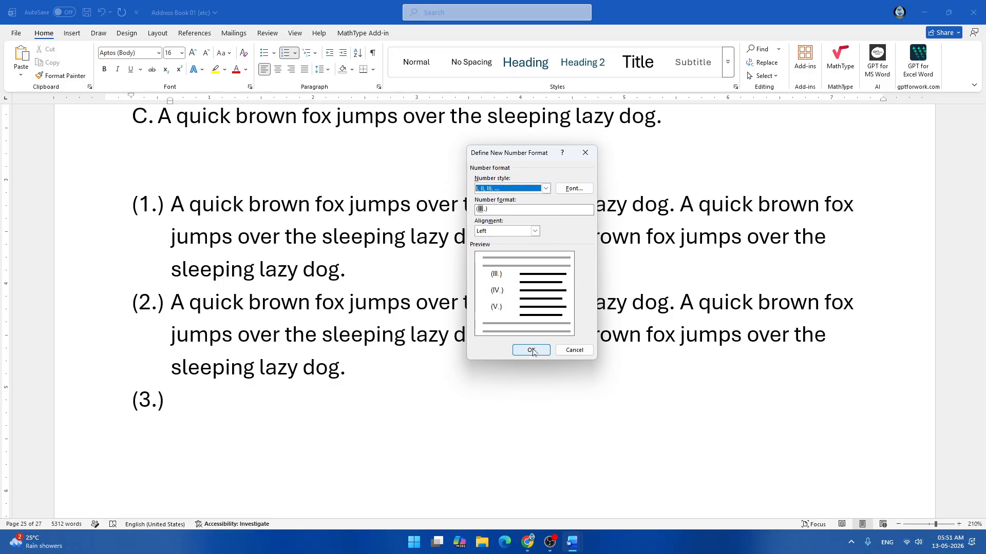
{"action": "left_click", "coordinate": [513, 354]}
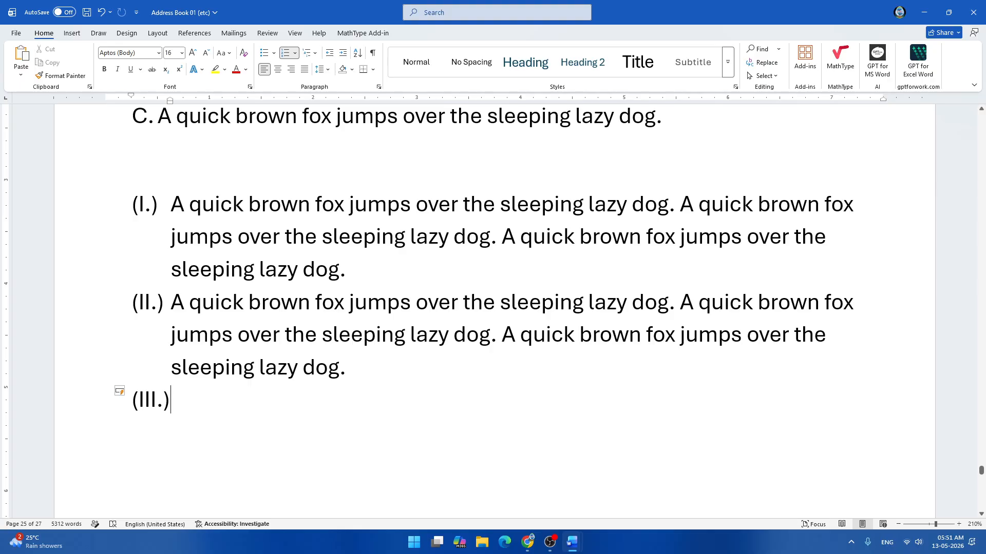
- Try the "Article I. / Section 1.01" multilevel list on all text from List one down past the bracketed fox list
{"action": "left_click", "coordinate": [315, 53]}
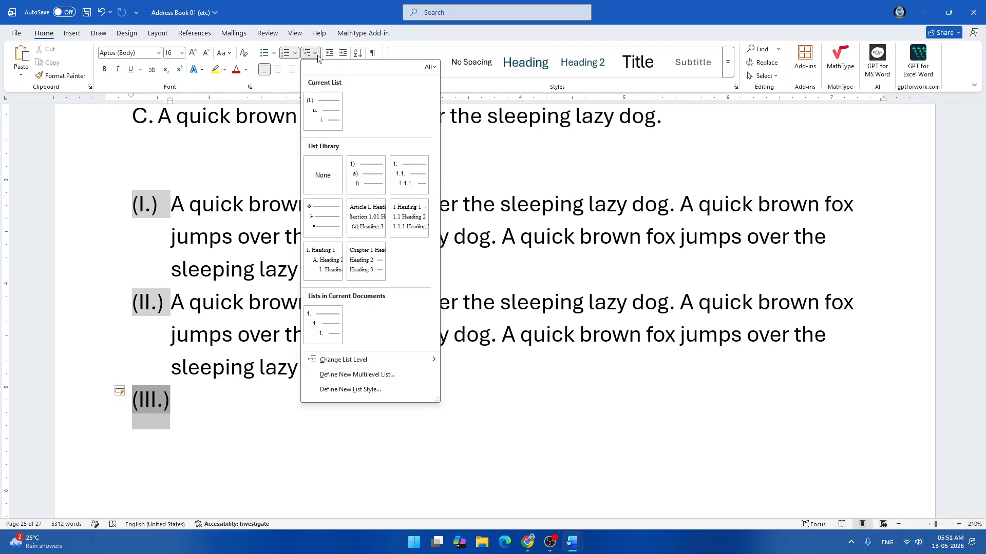
{"action": "left_click", "coordinate": [526, 418]}
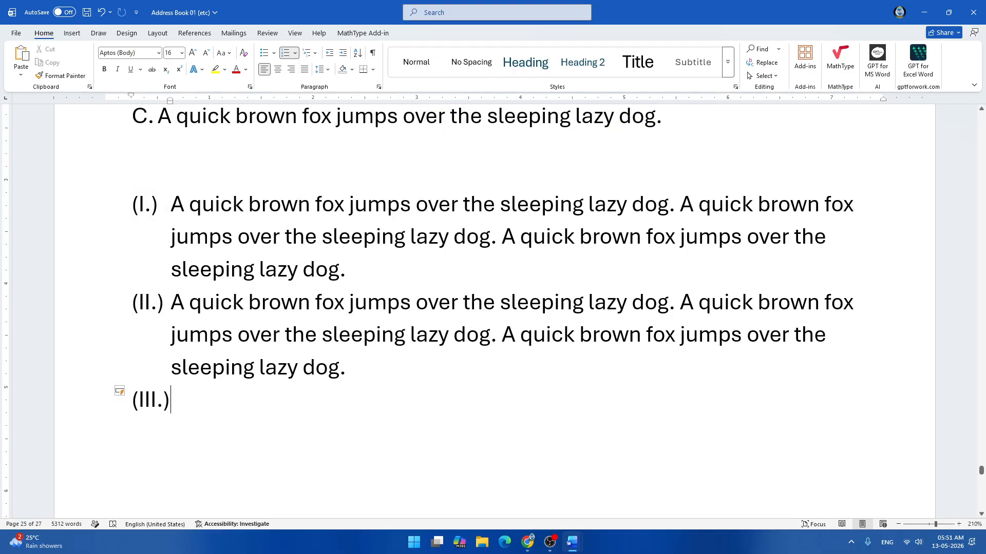
{"action": "scroll", "coordinate": [493, 308], "scroll_direction": "up", "scroll_amount": 10}
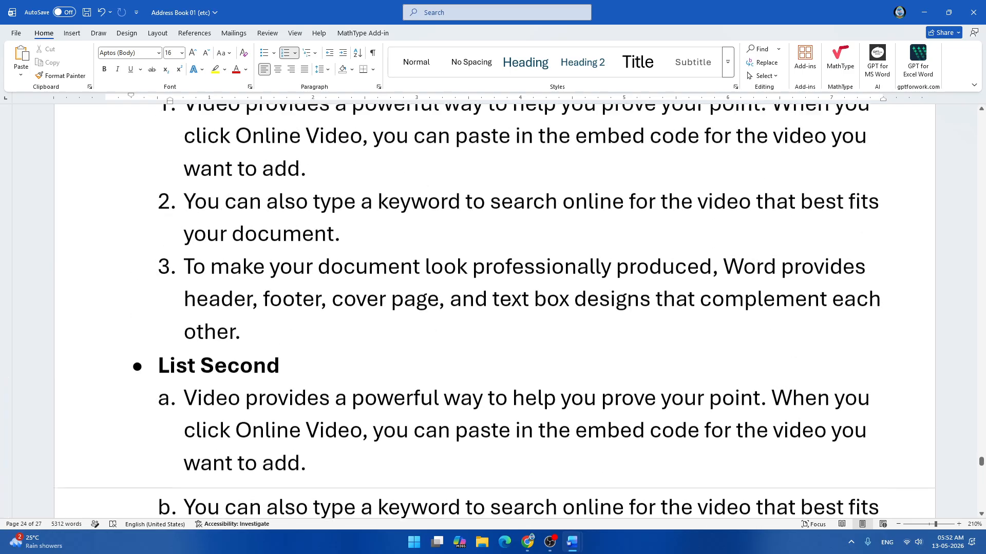
{"action": "scroll", "coordinate": [492, 308], "scroll_direction": "up", "scroll_amount": 5}
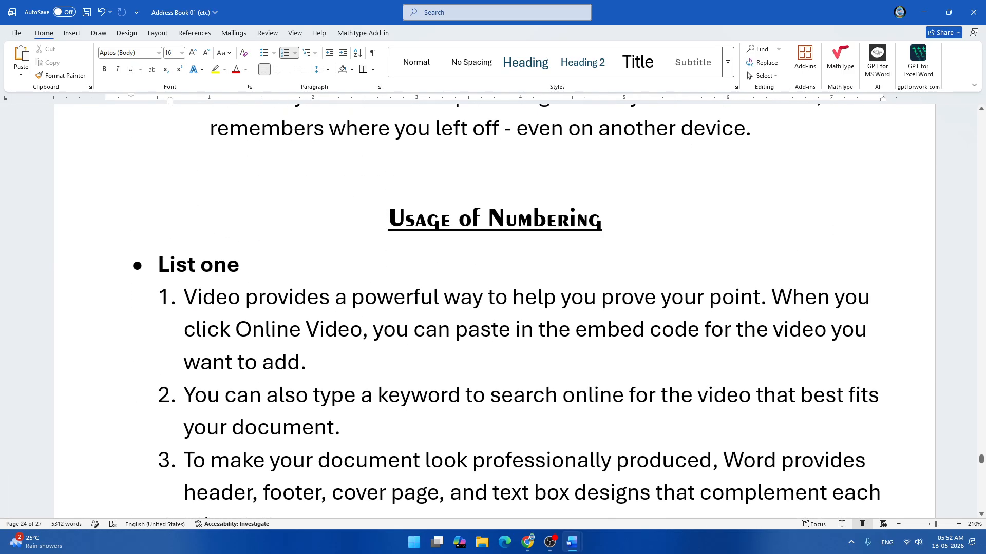
{"action": "left_click_drag", "start_coordinate": [158, 265], "coordinate": [502, 462]}
{"action": "left_click", "coordinate": [317, 55]}
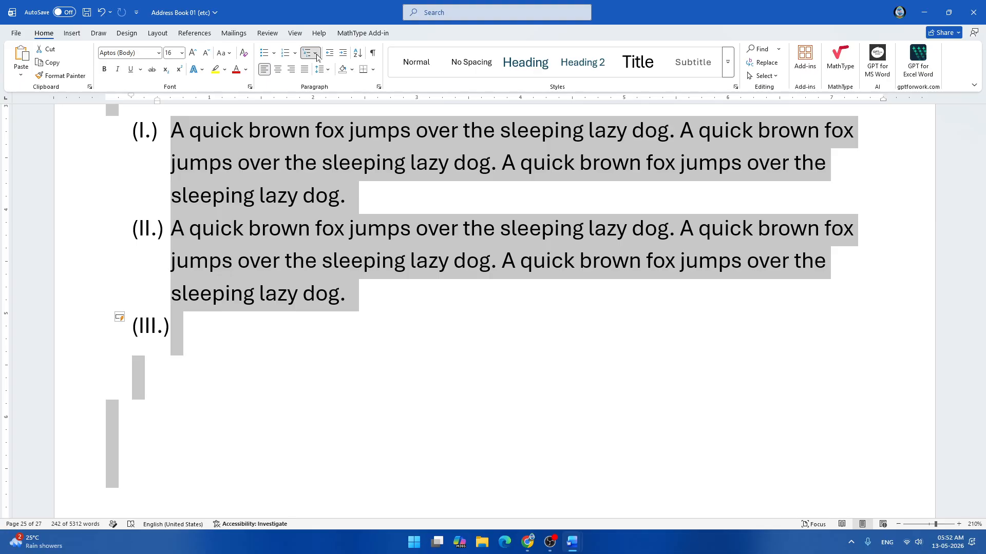
{"action": "key", "text": "Escape"}
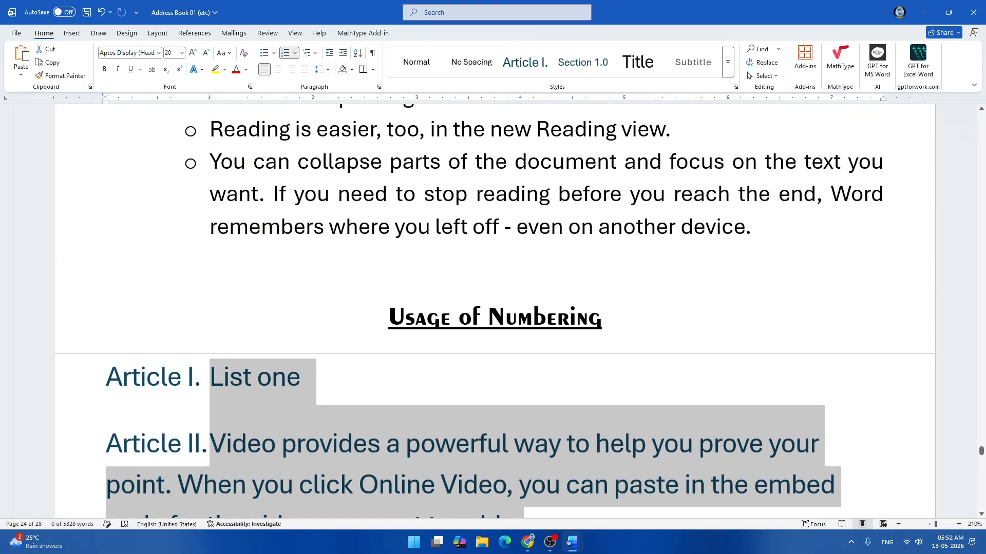
{"action": "scroll", "coordinate": [629, 194], "scroll_direction": "down", "scroll_amount": 5}
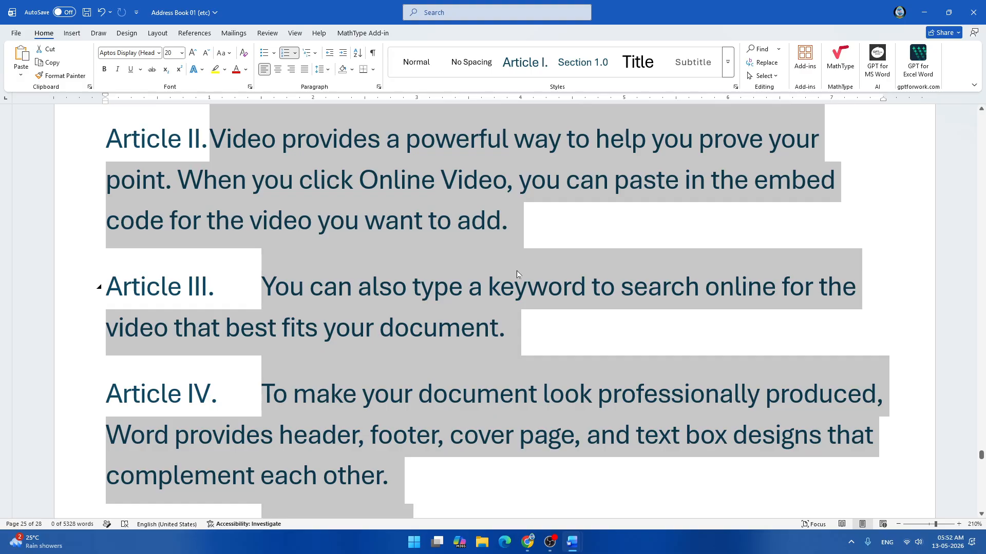
- Try the "1) a) i)" multilevel list on the same selected text, followed by the "Chapter 1" heading list
{"action": "left_click", "coordinate": [295, 53]}
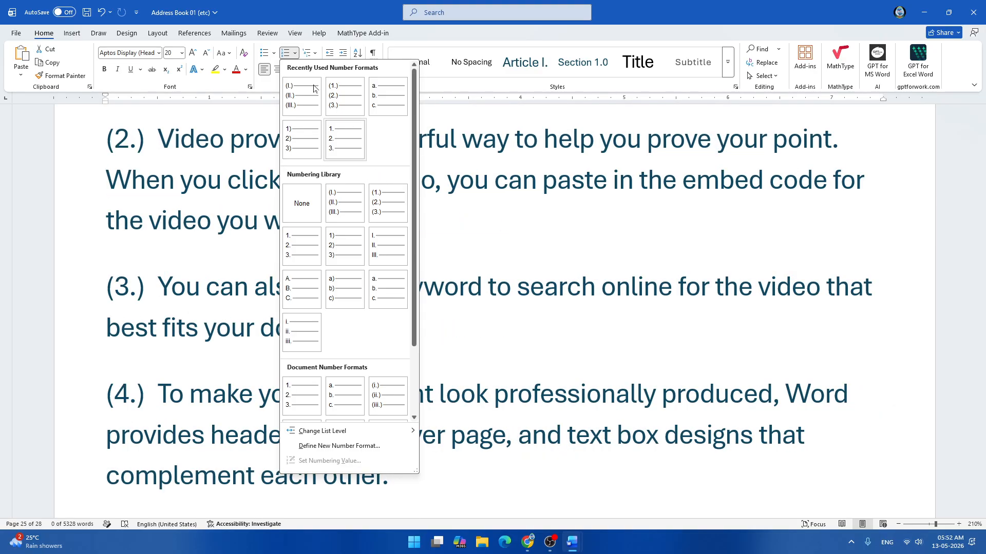
{"action": "left_click", "coordinate": [315, 53]}
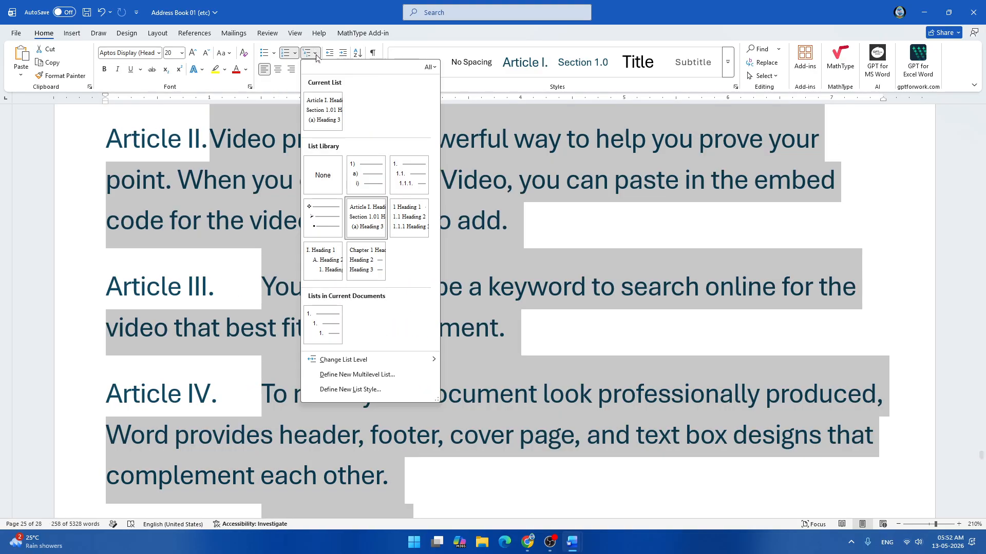
{"action": "left_click", "coordinate": [364, 176]}
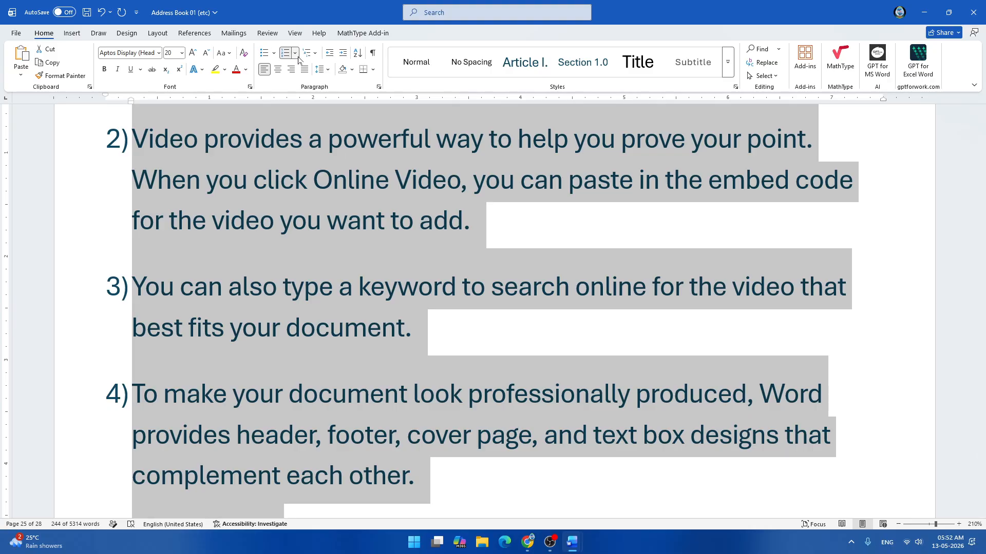
{"action": "left_click", "coordinate": [314, 54]}
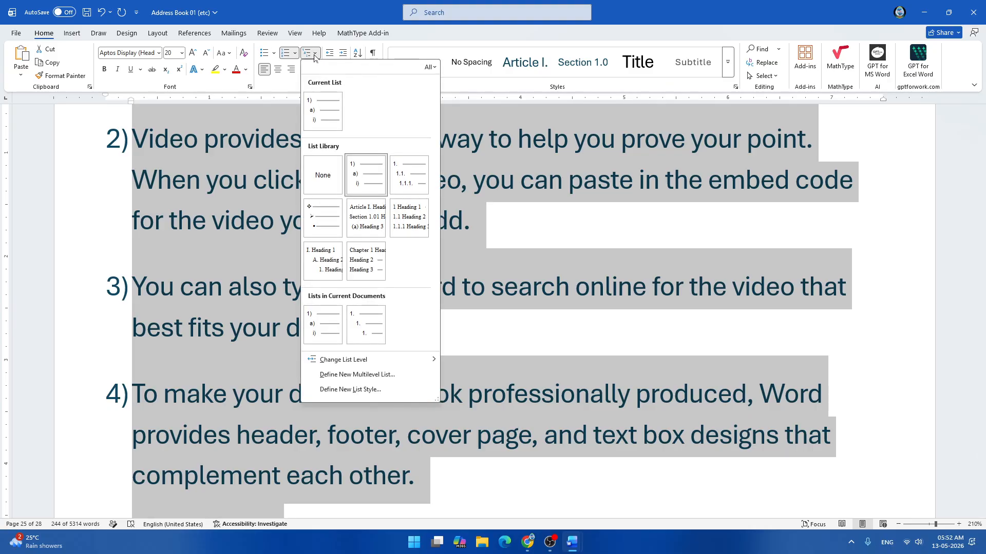
{"action": "left_click", "coordinate": [364, 260]}
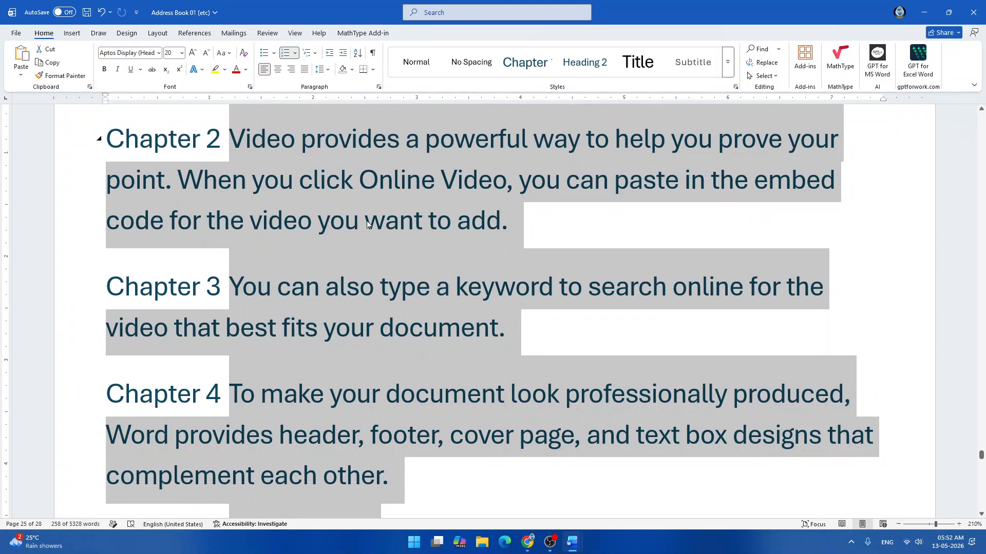
- Undo all the trial multilevel list formats and deselect the text
{"action": "key", "text": "ctrl+z"}
{"action": "key", "text": "ctrl+z"}
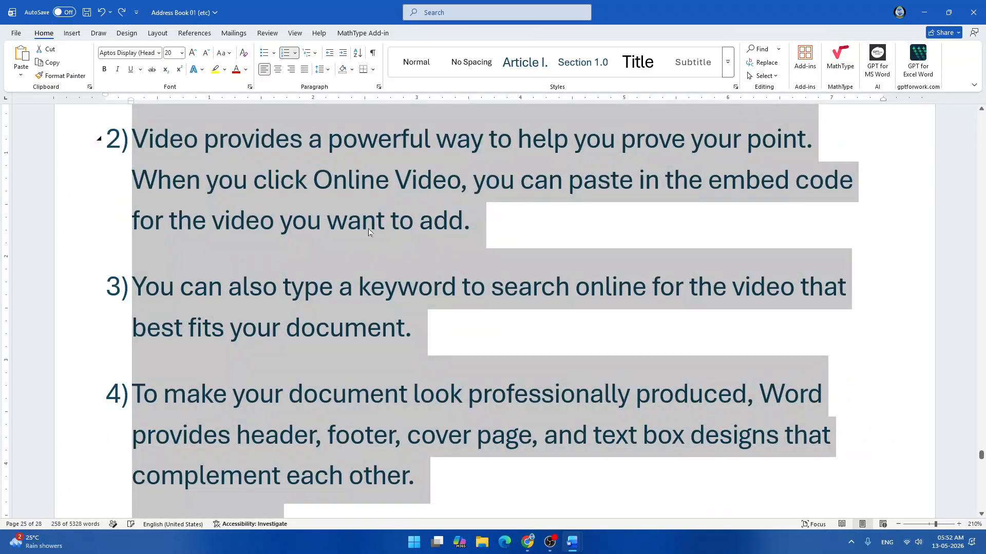
{"action": "key", "text": "ctrl+z"}
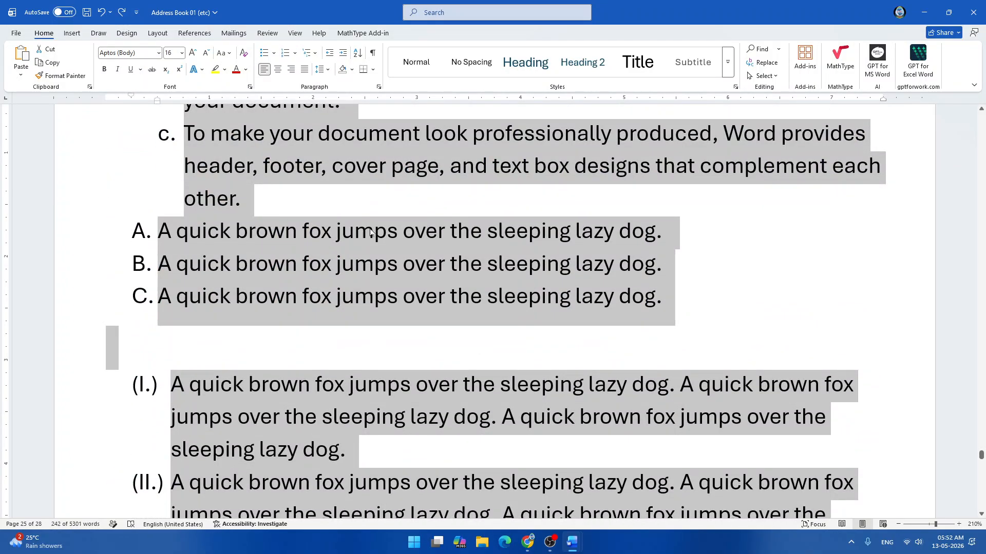
{"action": "left_click", "coordinate": [387, 296]}
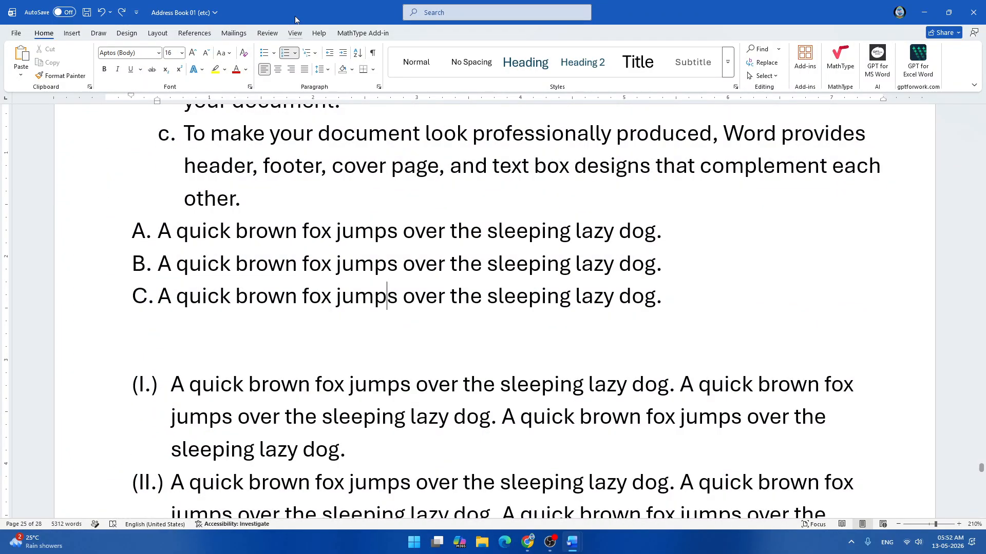
{"action": "left_click", "coordinate": [310, 53]}
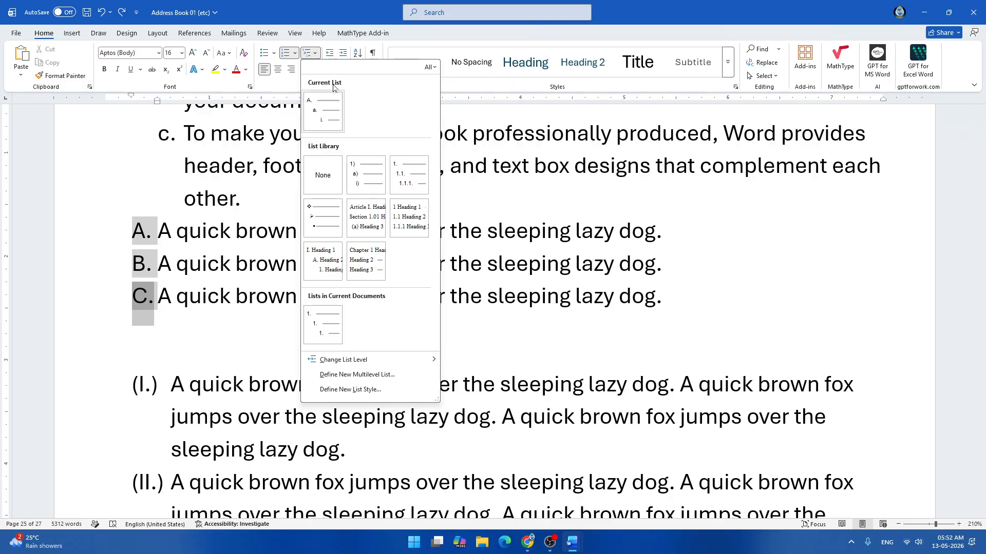
{"action": "left_click", "coordinate": [387, 296]}
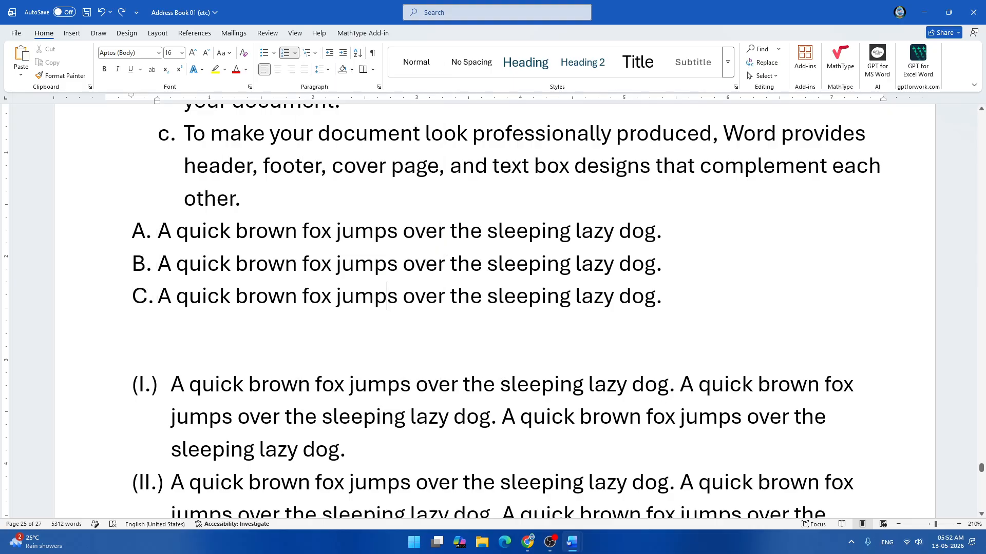
- Look through the rest of the document below the (III.) item, including the existing customer lists, down to the last page
{"action": "scroll", "coordinate": [387, 296], "scroll_direction": "down", "scroll_amount": 5}
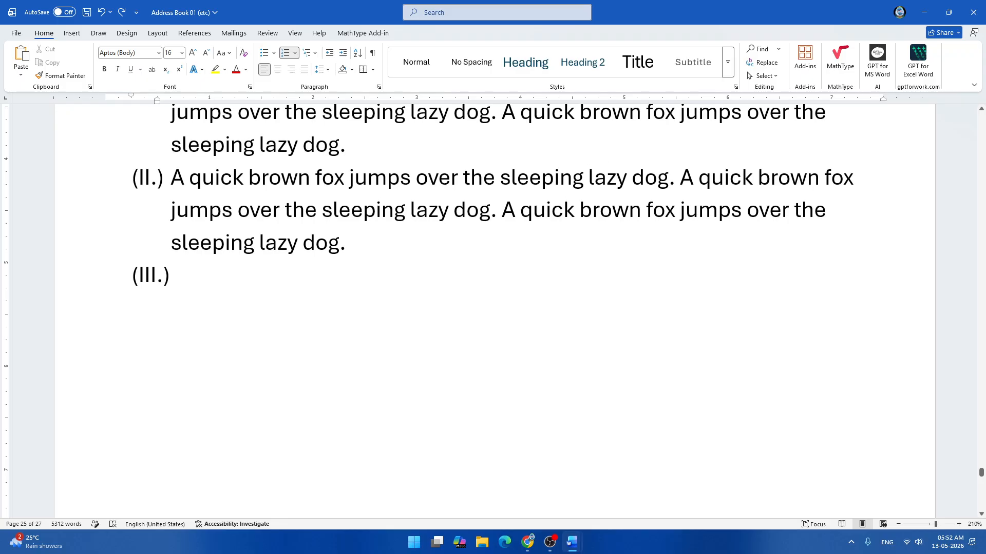
{"action": "left_click", "coordinate": [106, 363]}
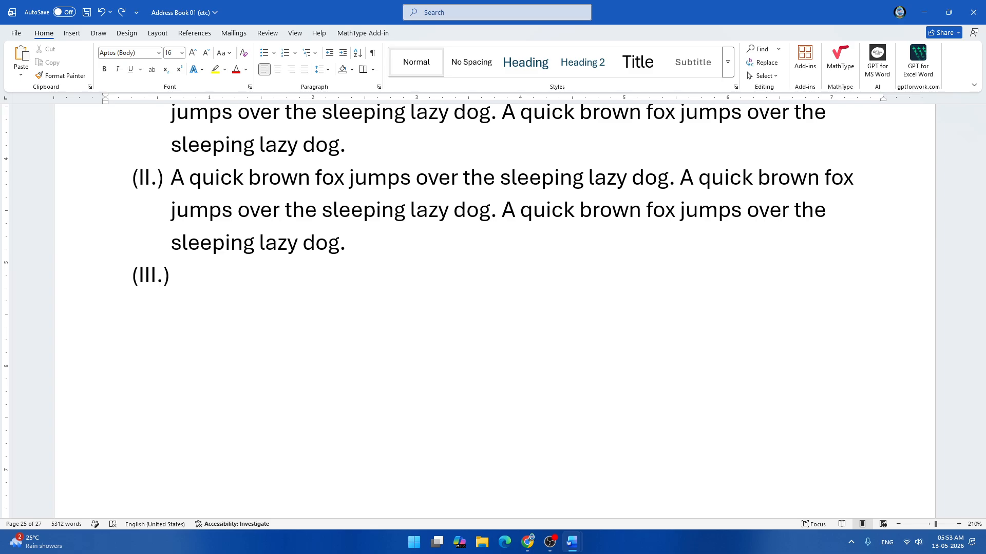
{"action": "scroll", "coordinate": [493, 308], "scroll_direction": "down", "scroll_amount": 10}
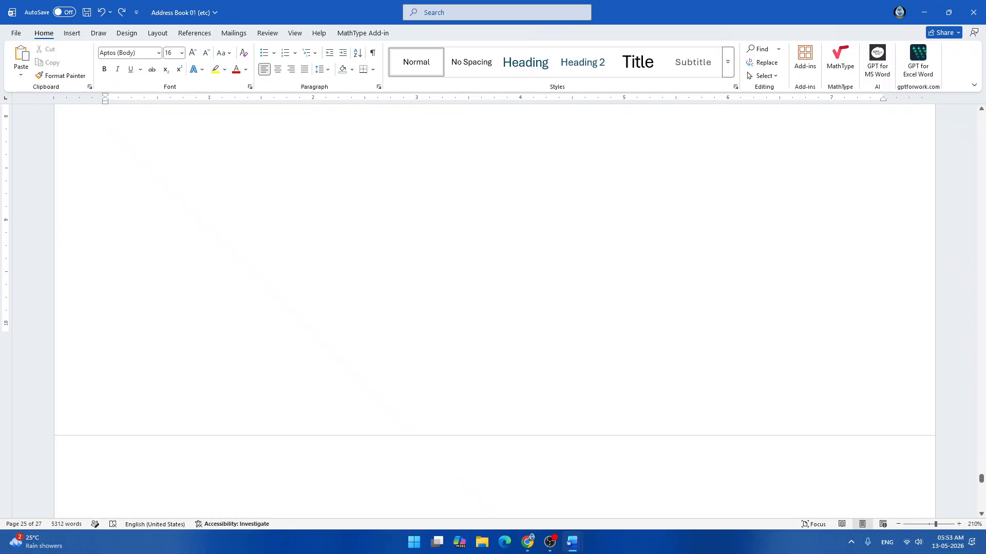
{"action": "scroll", "coordinate": [493, 308], "scroll_direction": "up", "scroll_amount": 4}
{"action": "scroll", "coordinate": [492, 308], "scroll_direction": "down", "scroll_amount": 6}
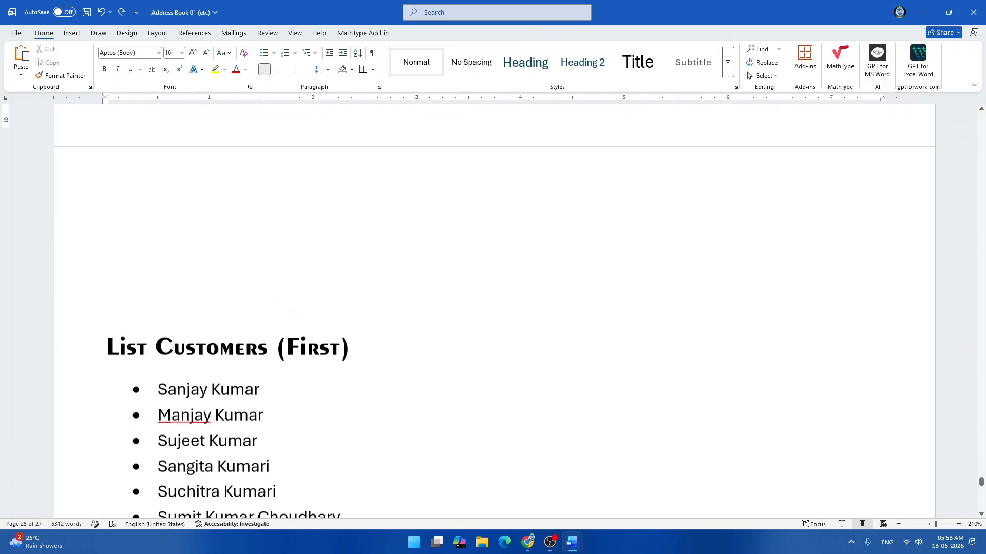
{"action": "scroll", "coordinate": [493, 308], "scroll_direction": "up", "scroll_amount": 9}
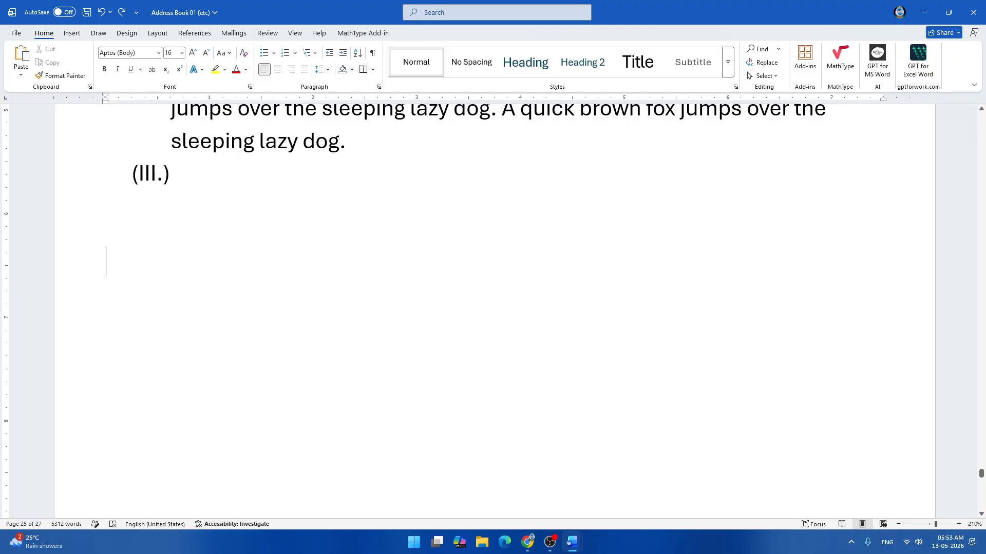
{"action": "scroll", "coordinate": [493, 308], "scroll_direction": "down", "scroll_amount": 15}
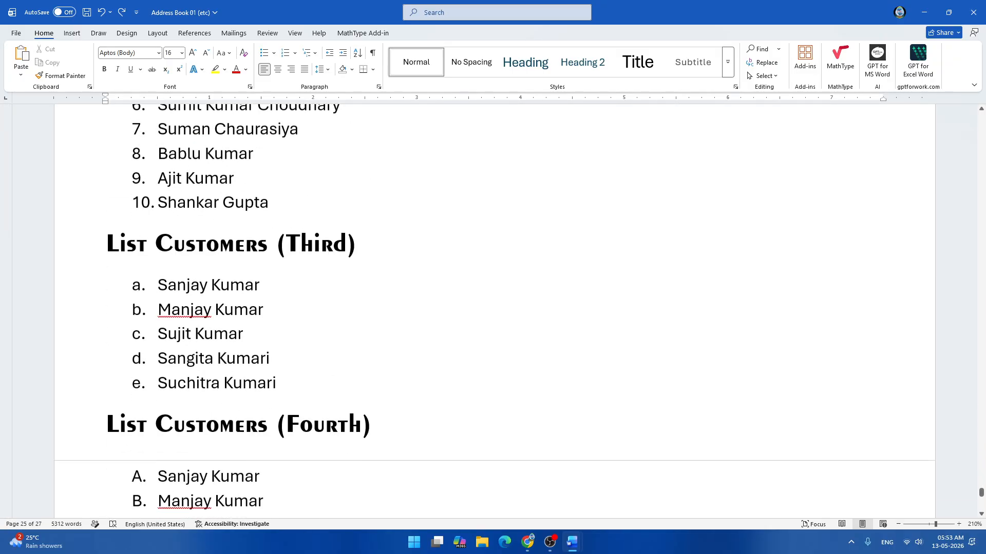
{"action": "scroll", "coordinate": [492, 308], "scroll_direction": "down", "scroll_amount": 12}
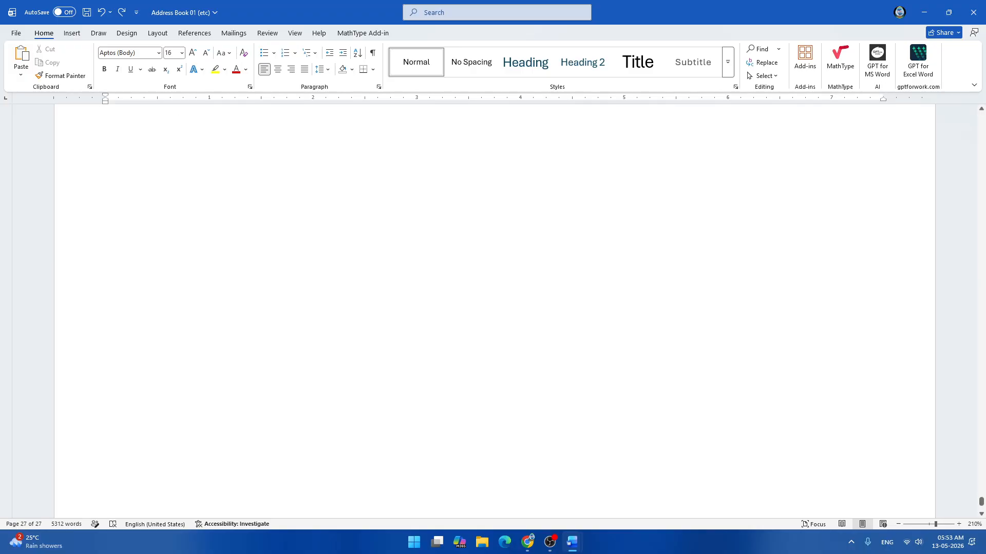
- Review the customer lists on the last pages back up to the List Customers (First) heading
{"action": "scroll", "coordinate": [493, 308], "scroll_direction": "up", "scroll_amount": 12}
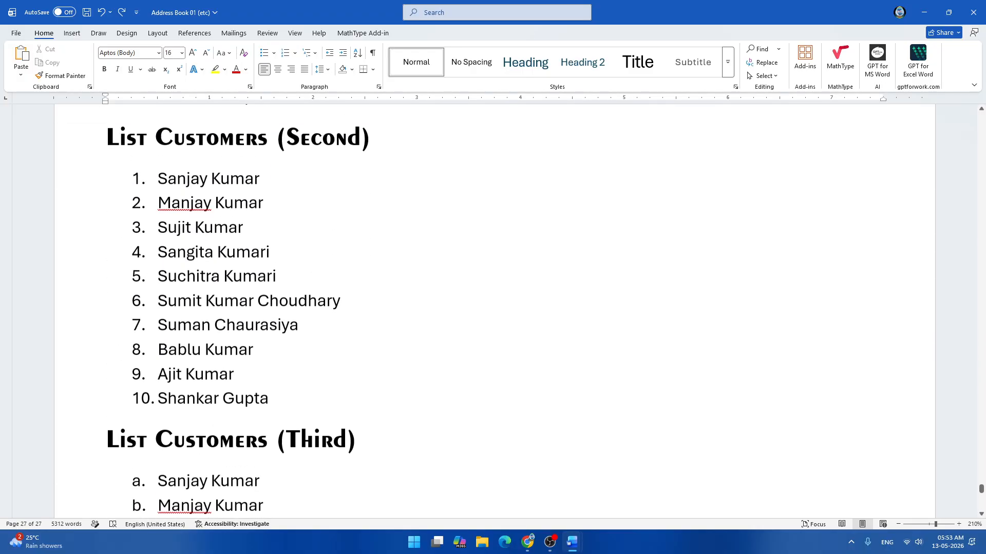
{"action": "scroll", "coordinate": [493, 308], "scroll_direction": "down", "scroll_amount": 12}
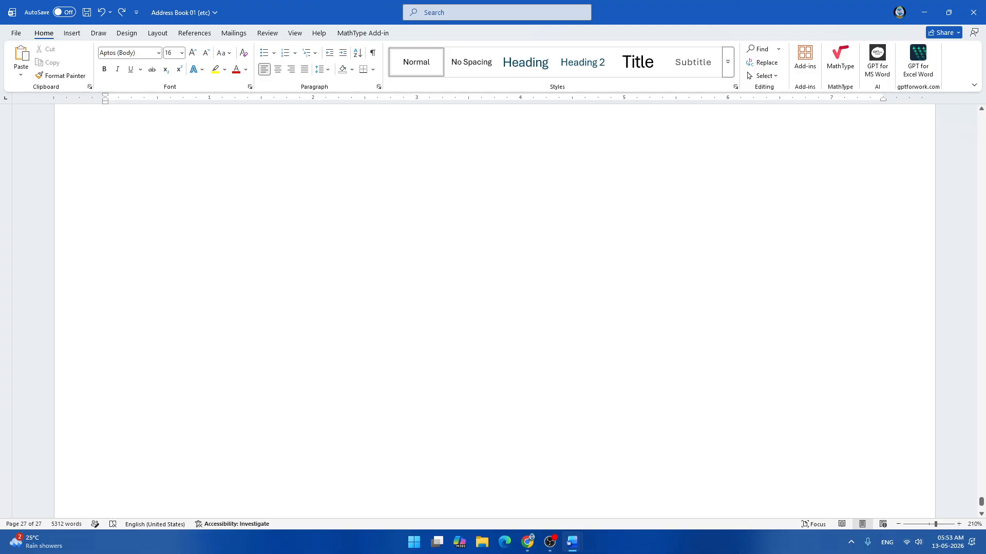
{"action": "scroll", "coordinate": [493, 308], "scroll_direction": "down", "scroll_amount": 1}
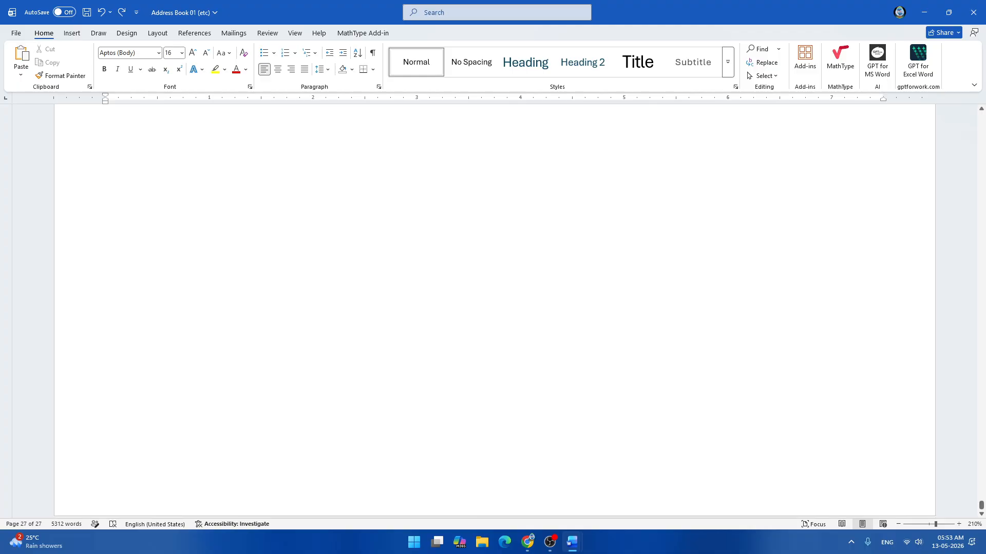
{"action": "scroll", "coordinate": [493, 308], "scroll_direction": "up", "scroll_amount": 12}
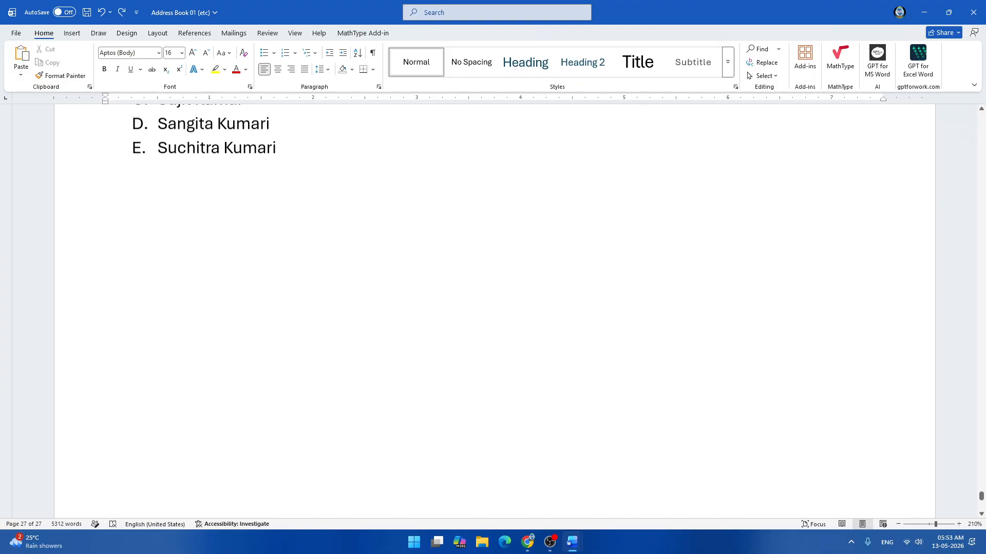
{"action": "scroll", "coordinate": [493, 308], "scroll_direction": "up", "scroll_amount": 8}
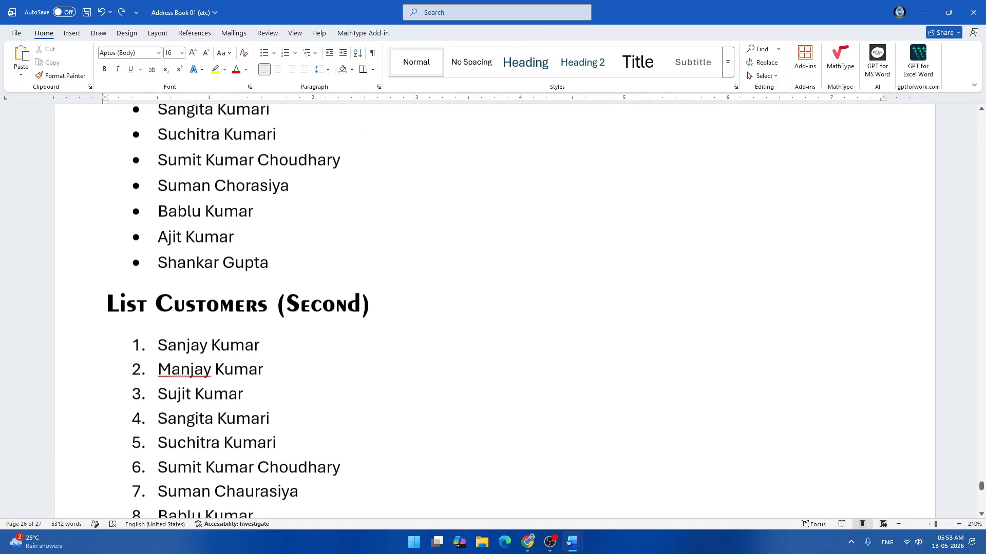
{"action": "scroll", "coordinate": [493, 308], "scroll_direction": "up", "scroll_amount": 8}
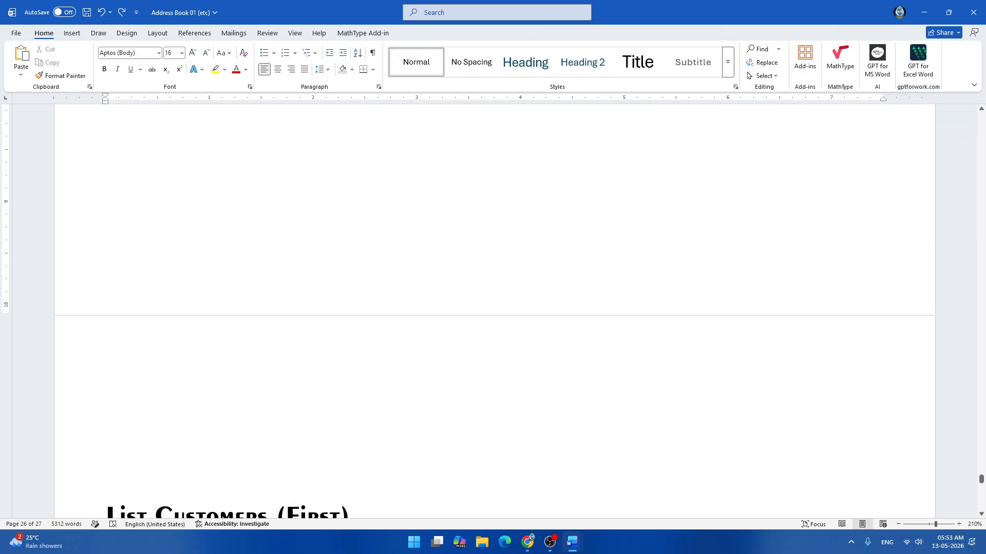
{"action": "scroll", "coordinate": [492, 308], "scroll_direction": "down", "scroll_amount": 4}
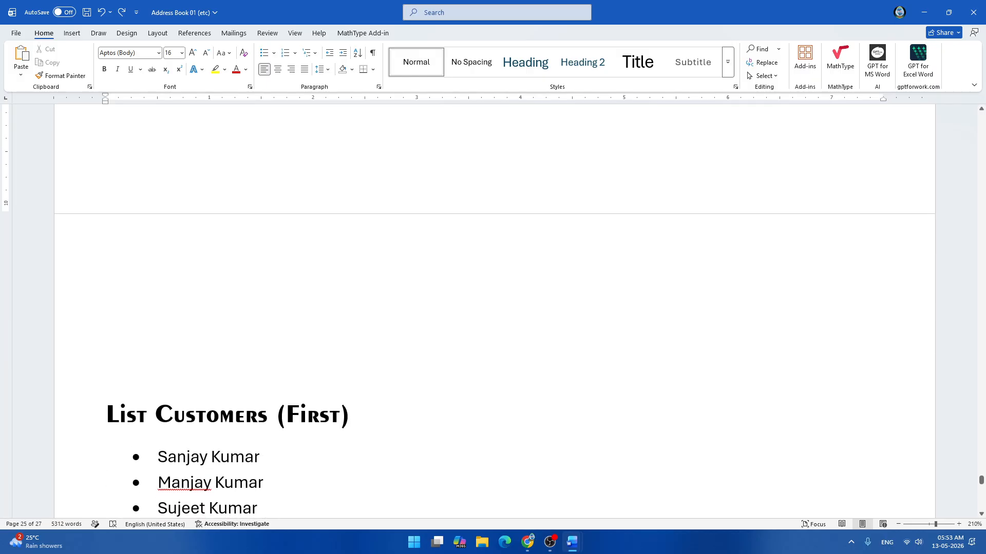
- Show the hidden white space between pages at the page boundary above List Customers (First)
{"action": "double_click", "coordinate": [223, 211]}
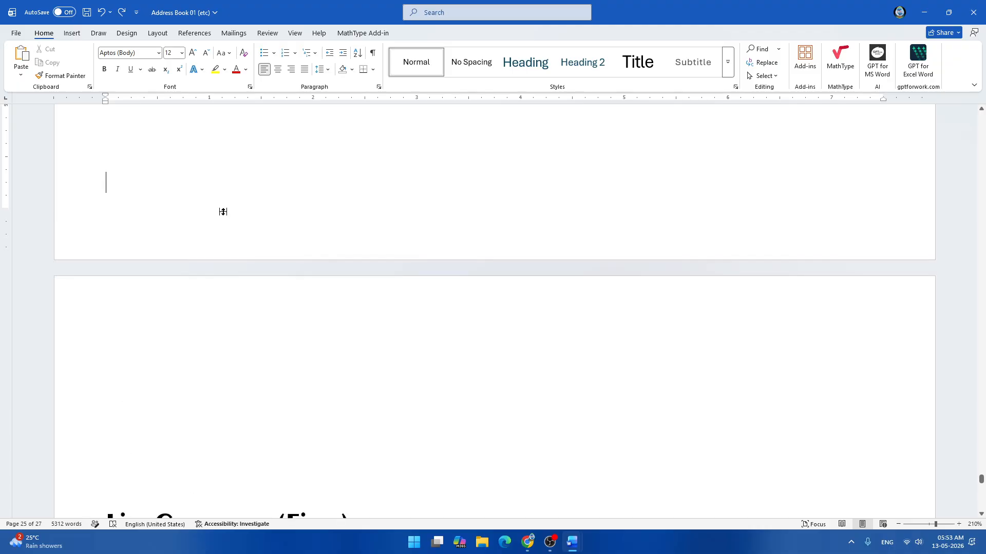
{"action": "scroll", "coordinate": [493, 308], "scroll_direction": "down", "scroll_amount": 18}
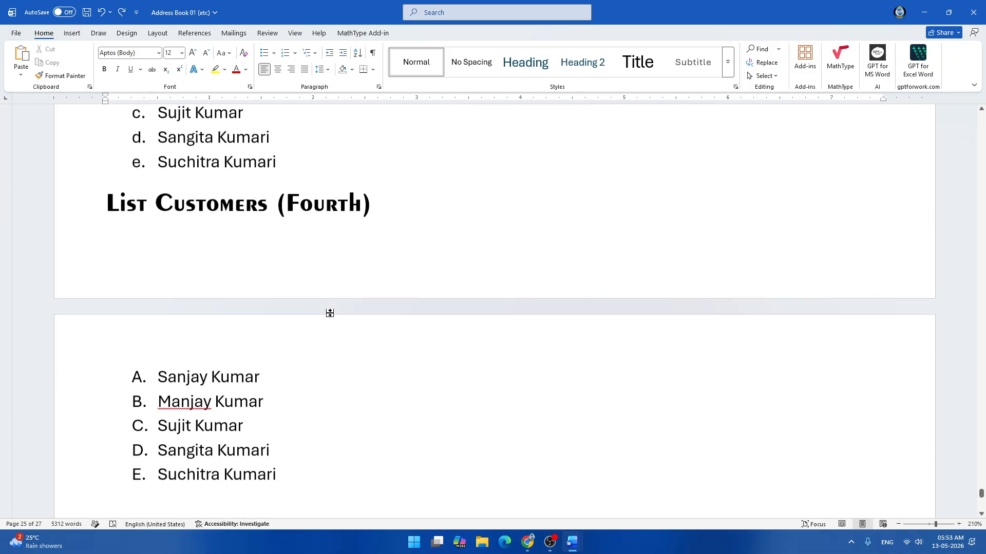
{"action": "scroll", "coordinate": [493, 308], "scroll_direction": "up", "scroll_amount": 16}
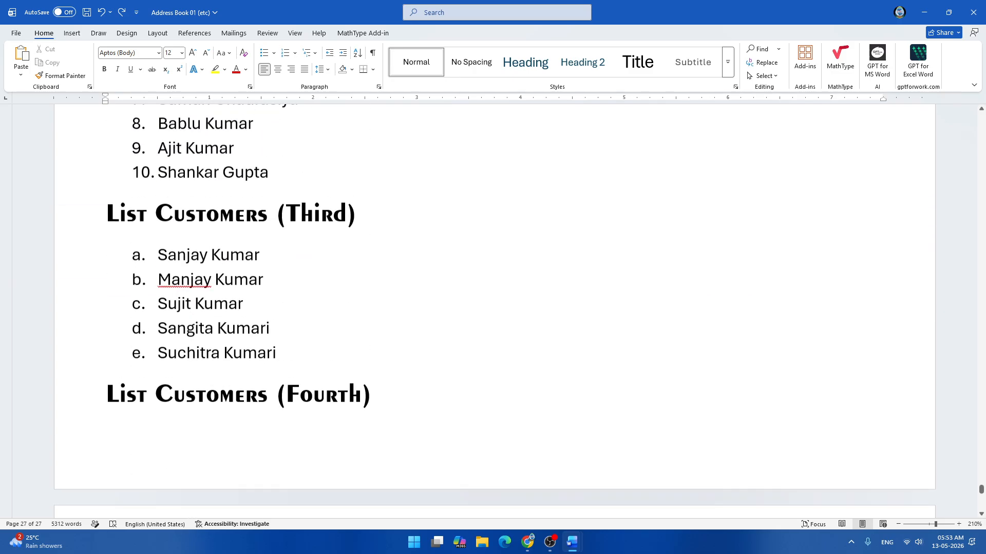
{"action": "scroll", "coordinate": [493, 308], "scroll_direction": "up", "scroll_amount": 5}
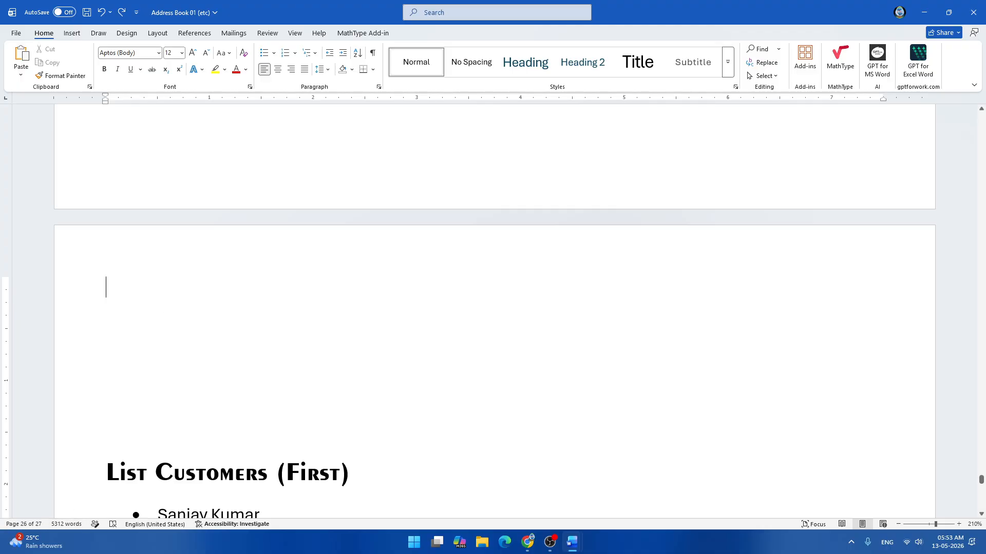
- Delete the empty lines above the List Customers (First) heading so it starts its page
{"action": "key", "text": "Delete"}
{"action": "key", "text": "Delete"}
{"action": "key", "text": "Delete"}
{"action": "key", "text": "Delete"}
{"action": "key", "text": "Delete"}
{"action": "key", "text": "Delete"}
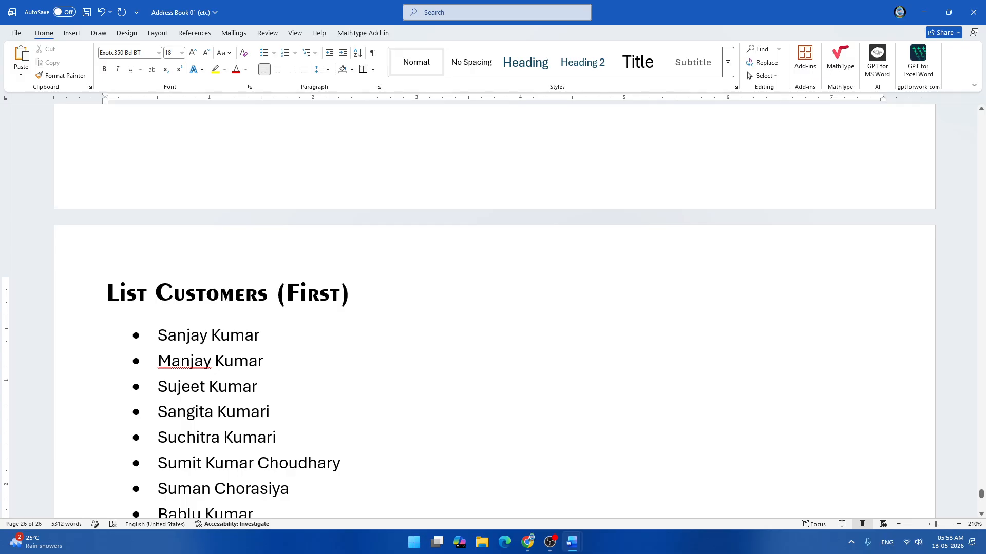
- End the fourth customer list after item E., add blank lines to reach a new page, and save the document
{"action": "scroll", "coordinate": [493, 308], "scroll_direction": "down", "scroll_amount": 15}
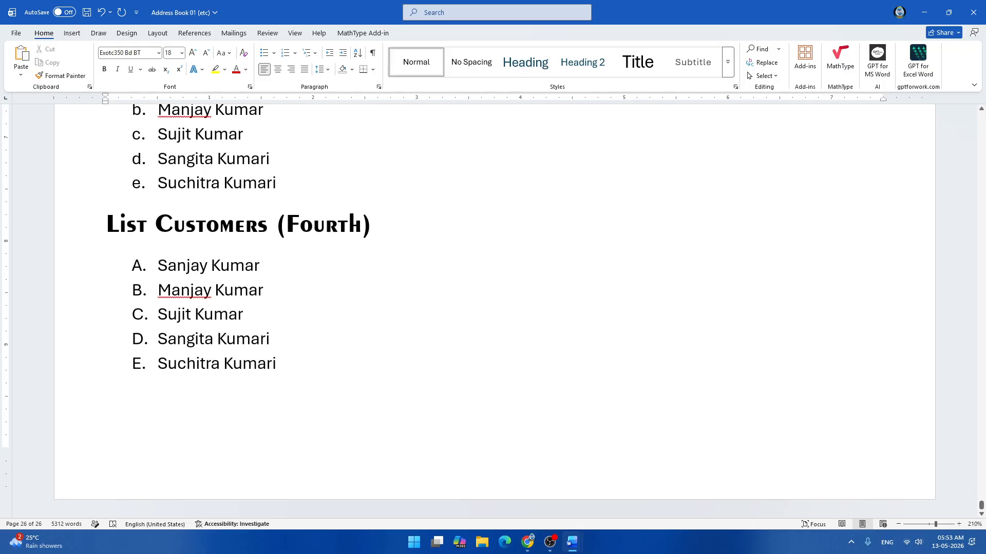
{"action": "left_click", "coordinate": [277, 363]}
{"action": "key", "text": "Return"}
{"action": "key", "text": "Return"}
{"action": "key", "text": "Return"}
{"action": "key", "text": "Return"}
{"action": "key", "text": "Return"}
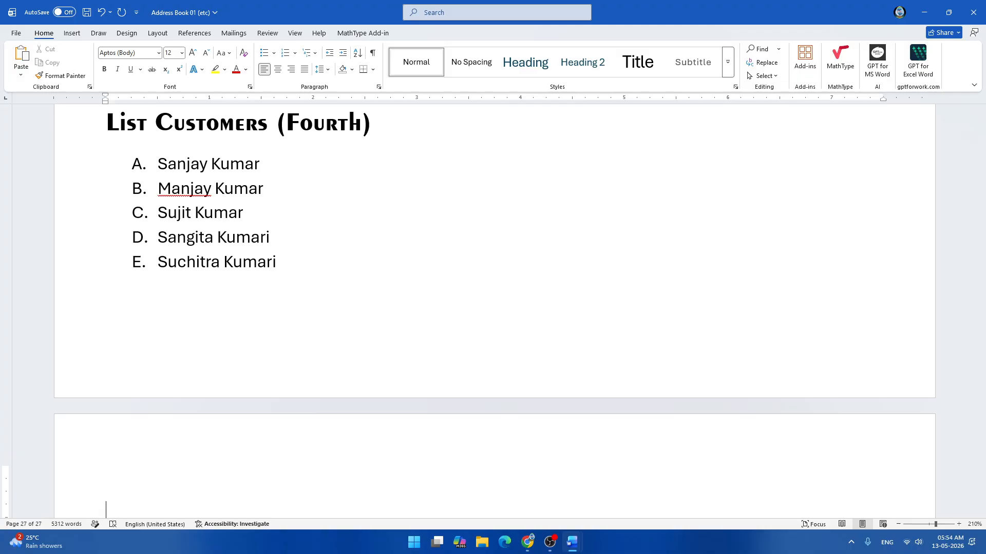
{"action": "scroll", "coordinate": [168, 220], "scroll_direction": "down", "scroll_amount": 5}
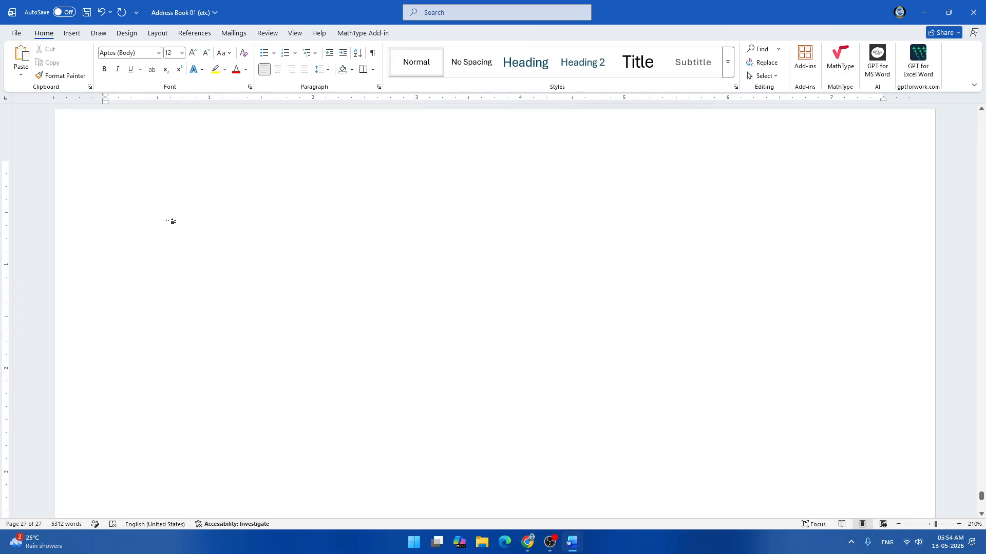
{"action": "key", "text": "ctrl+s"}
- Enter the title "Test Examination – 2026" on the new page and start a line below it
{"action": "type", "text": "Test SE"}
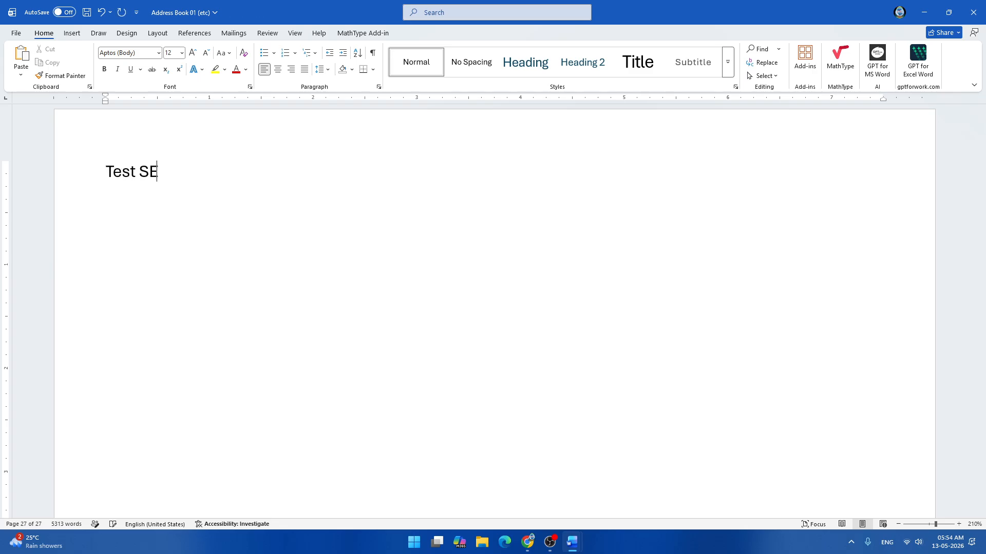
{"action": "key", "text": "BackSpace"}
{"action": "key", "text": "BackSpace"}
{"action": "type", "text": "Examination - "}
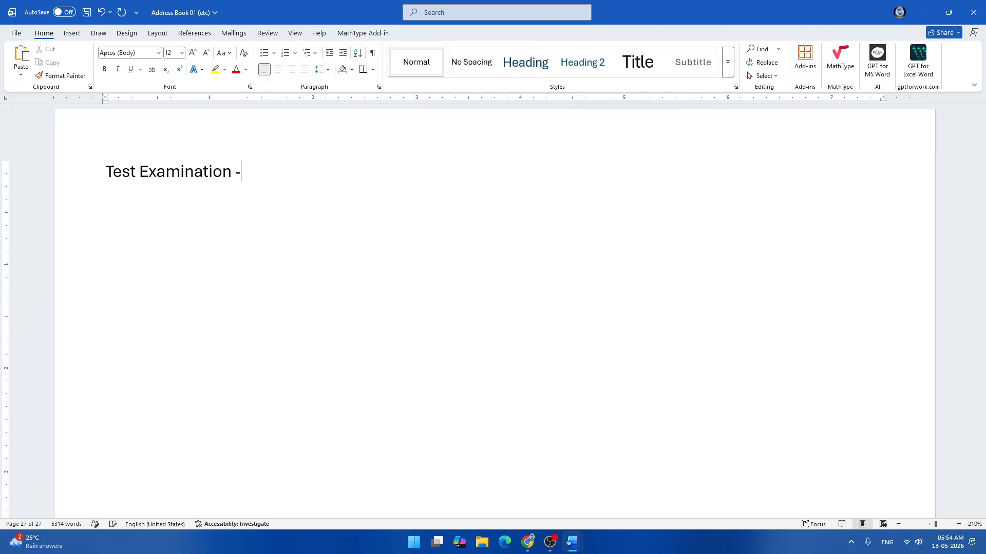
{"action": "type", "text": "2026"}
{"action": "key", "text": "Return"}
- Enter the label "Subject: -" on the line below the examination title
{"action": "type", "text": "Sujbect"}
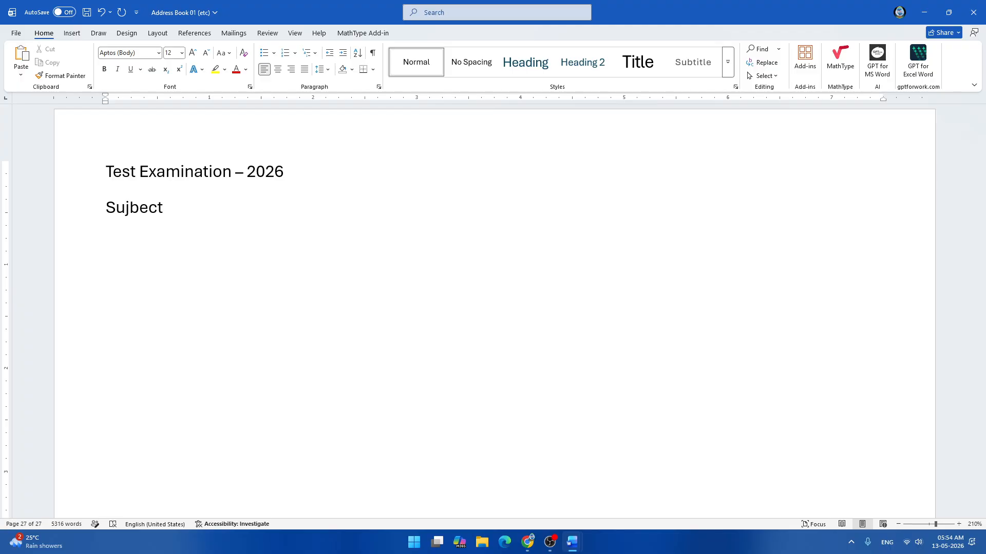
{"action": "key", "text": "BackSpace"}
{"action": "key", "text": "BackSpace"}
{"action": "key", "text": "BackSpace"}
{"action": "key", "text": "BackSpace"}
{"action": "key", "text": "BackSpace"}
{"action": "type", "text": "bjec"}
{"action": "type", "text": "t: - "}
- Complete the subject line with "MCQS (General Knowledge)"
{"action": "type", "text": "G"}
{"action": "key", "text": "BackSpace"}
{"action": "type", "text": "MCQs"}
{"action": "key", "text": "BackSpace"}
{"action": "type", "text": "S ("}
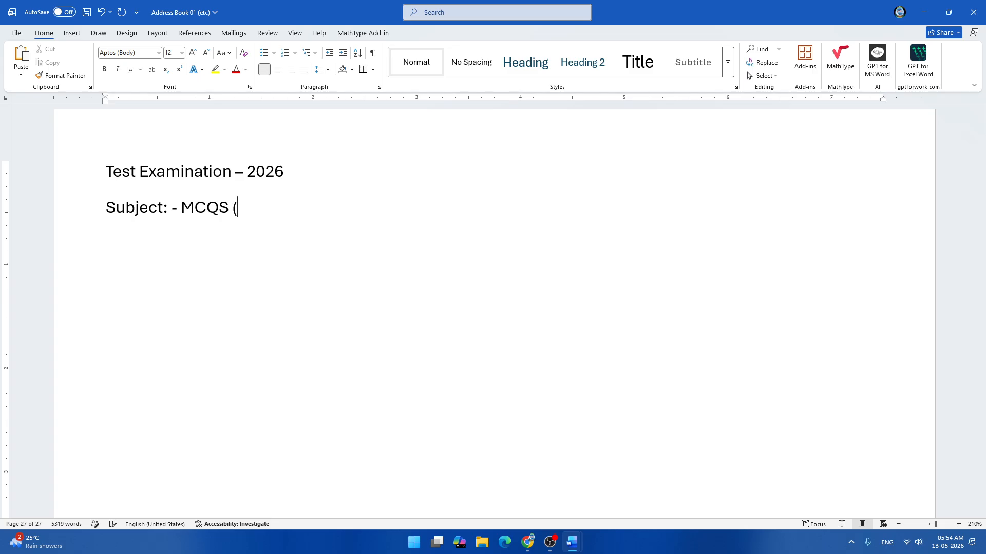
{"action": "type", "text": "General Knowlde"}
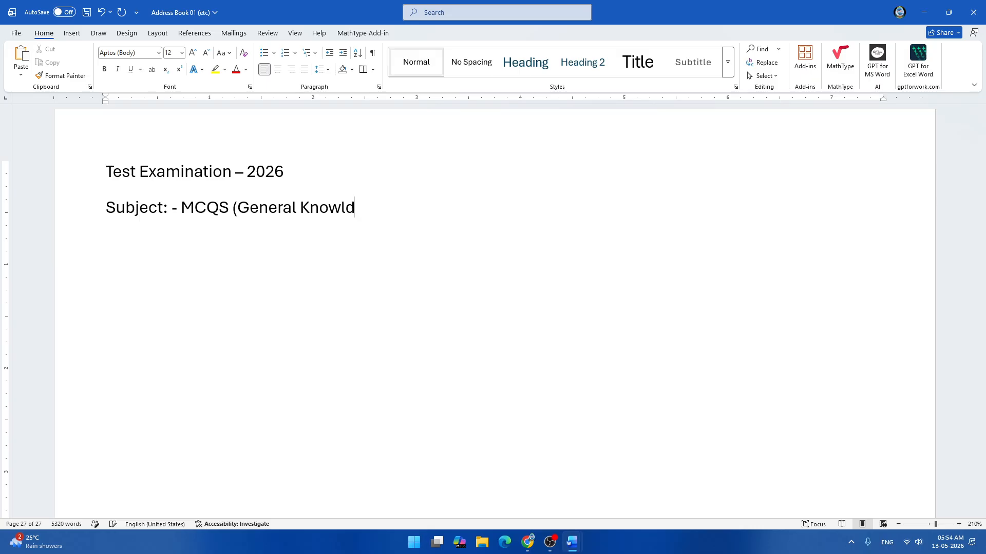
{"action": "key", "text": "BackSpace"}
{"action": "key", "text": "BackSpace"}
{"action": "type", "text": "eg"}
{"action": "key", "text": "BackSpace"}
{"action": "type", "text": "dge)"}
- Add "Time: - 1 Hrs." on the subject line, set four tab stops away from the subject
{"action": "key", "text": "Tab"}
{"action": "key", "text": "Tab"}
{"action": "key", "text": "Tab"}
{"action": "key", "text": "Tab"}
{"action": "type", "text": "Time: -"}
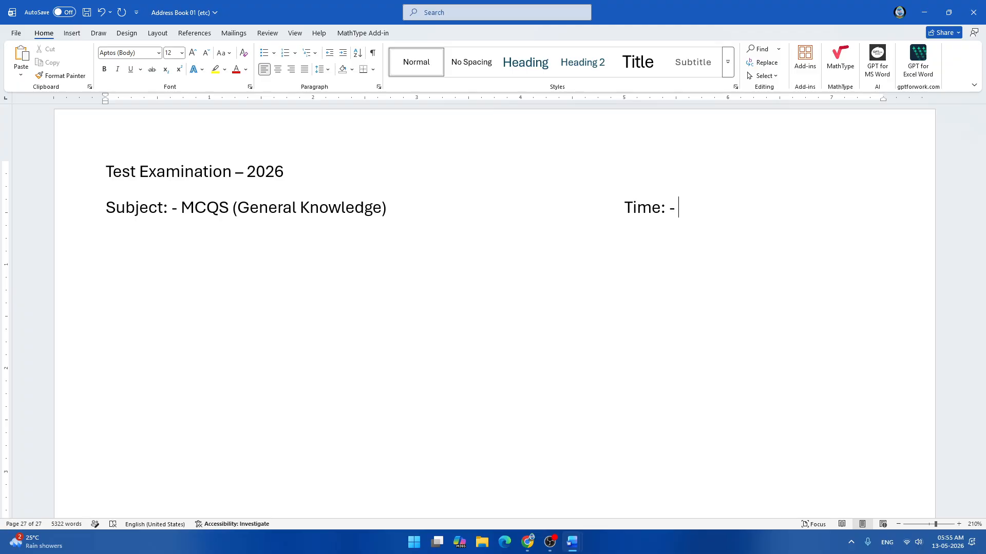
{"action": "type", "text": "1 Hr."}
{"action": "key", "text": "BackSpace"}
{"action": "type", "text": "s."}
{"action": "left_click", "coordinate": [87, 177]}
{"action": "left_click", "coordinate": [723, 207]}
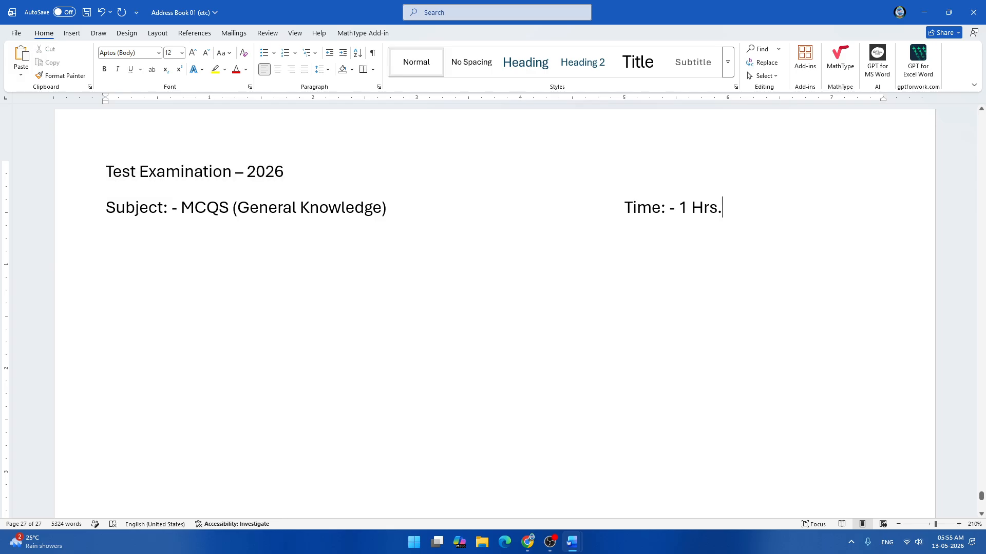
- Add the instruction line "Answer All the questions: -" below the subject line
{"action": "key", "text": "Return"}
{"action": "type", "text": "Answere"}
{"action": "key", "text": "BackSpace"}
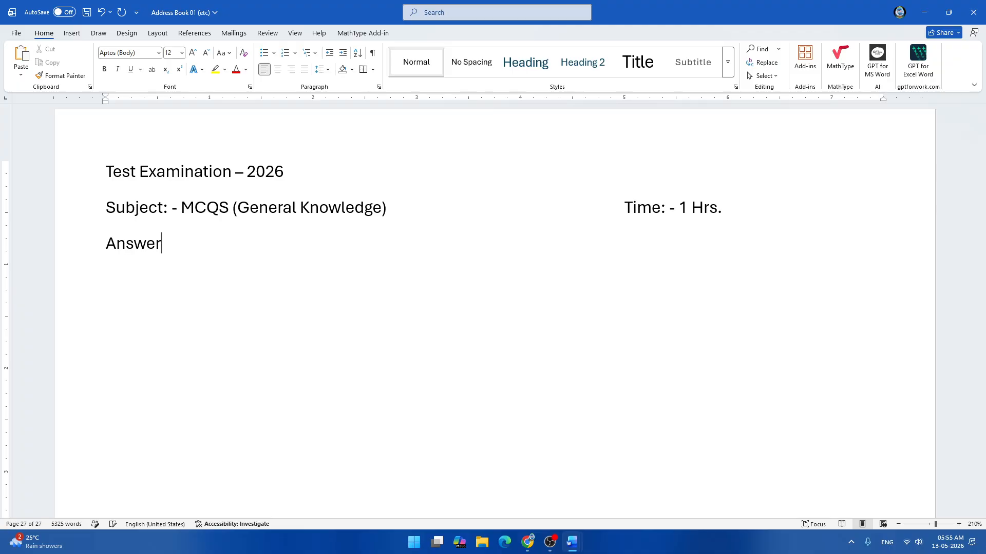
{"action": "type", "text": "All the questions: -"}
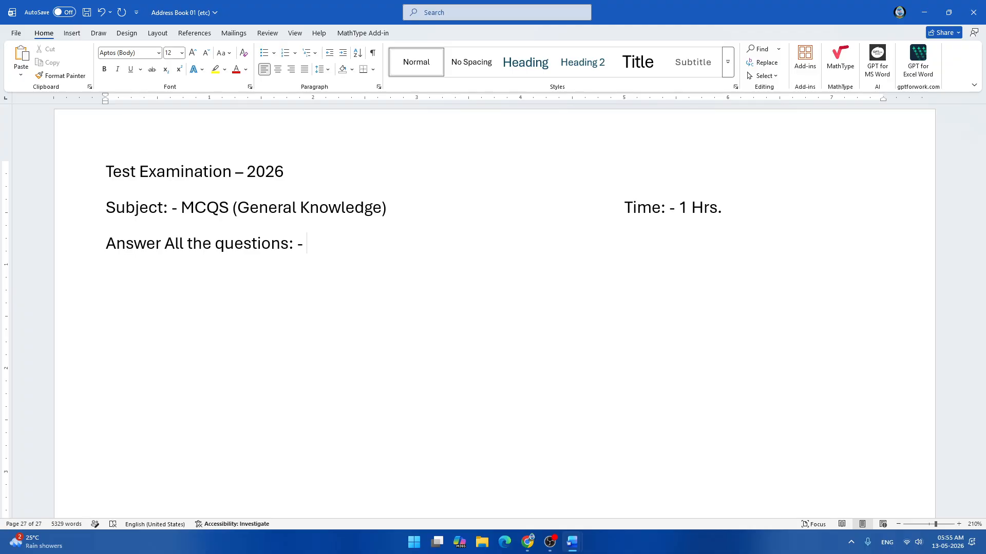
- Start a numbered list below the instruction with question 1, "The capital of India......"
{"action": "key", "text": "Return"}
{"action": "type", "text": "1."}
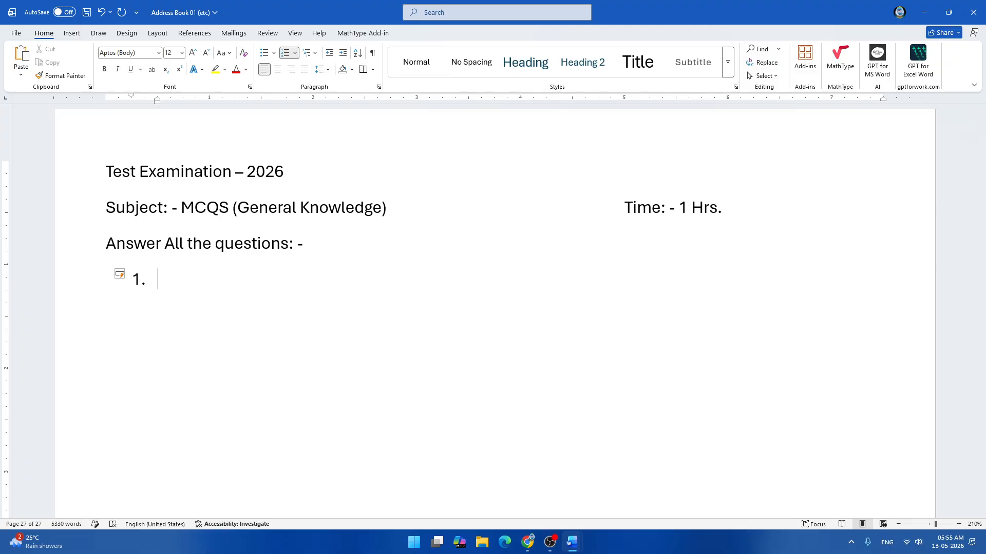
{"action": "type", "text": " The capital of Inid"}
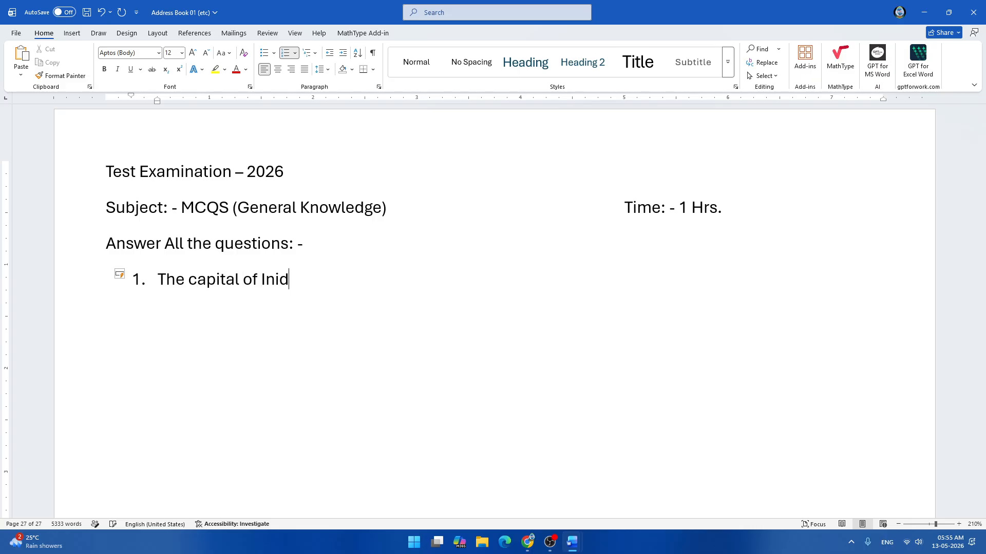
{"action": "key", "text": "BackSpace"}
{"action": "key", "text": "BackSpace"}
{"action": "type", "text": "dia"}
{"action": "type", "text": "......"}
- Add the lettered sub-items Patna, Lucknow, Kolkata and New Delhi under question 1, and start an empty question 2
{"action": "key", "text": "Return"}
{"action": "key", "text": "Tab"}
{"action": "type", "text": "Patna"}
{"action": "key", "text": "Return"}
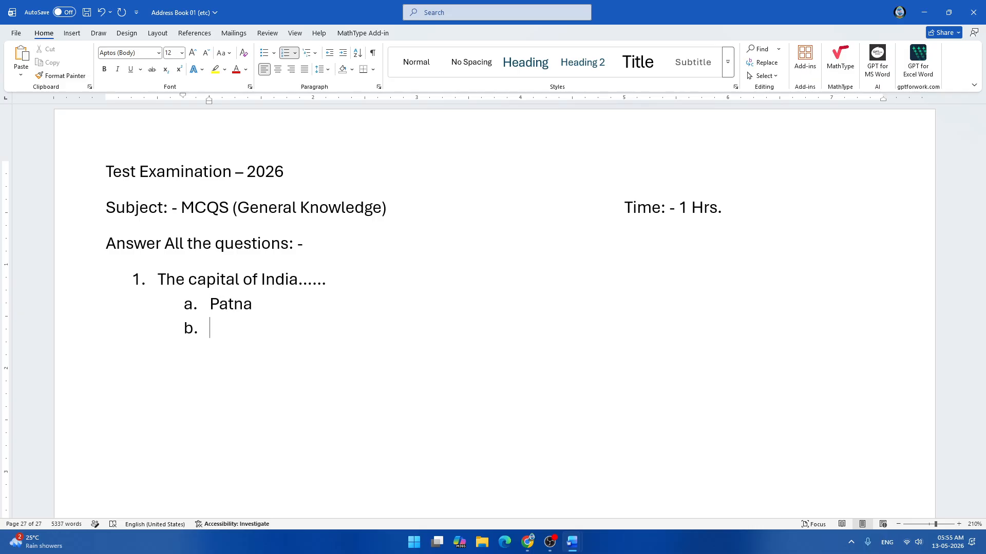
{"action": "type", "text": "Lucknow"}
{"action": "key", "text": "Return"}
{"action": "type", "text": "Kolkata"}
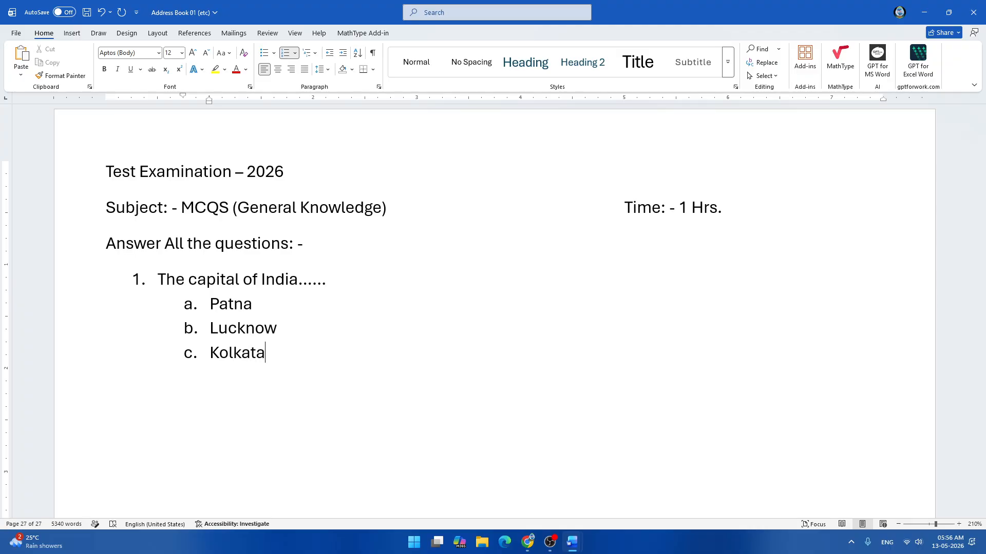
{"action": "key", "text": "Return"}
{"action": "type", "text": "New Delhi"}
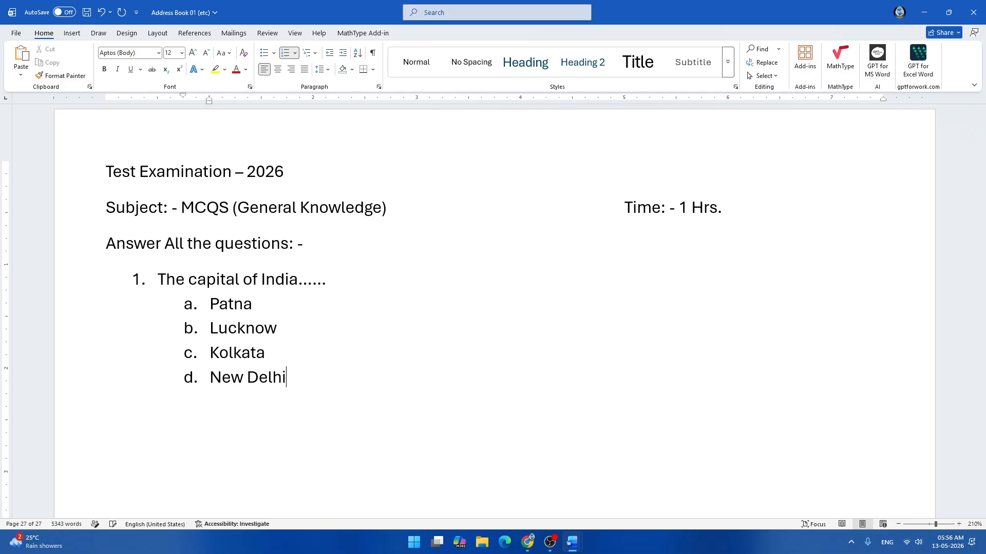
{"action": "key", "text": "Return"}
{"action": "key", "text": "Return"}
- Center the "Test Examination – 2026" title and enlarge it to 22 pt
{"action": "left_click_drag", "start_coordinate": [105, 172], "coordinate": [401, 163]}
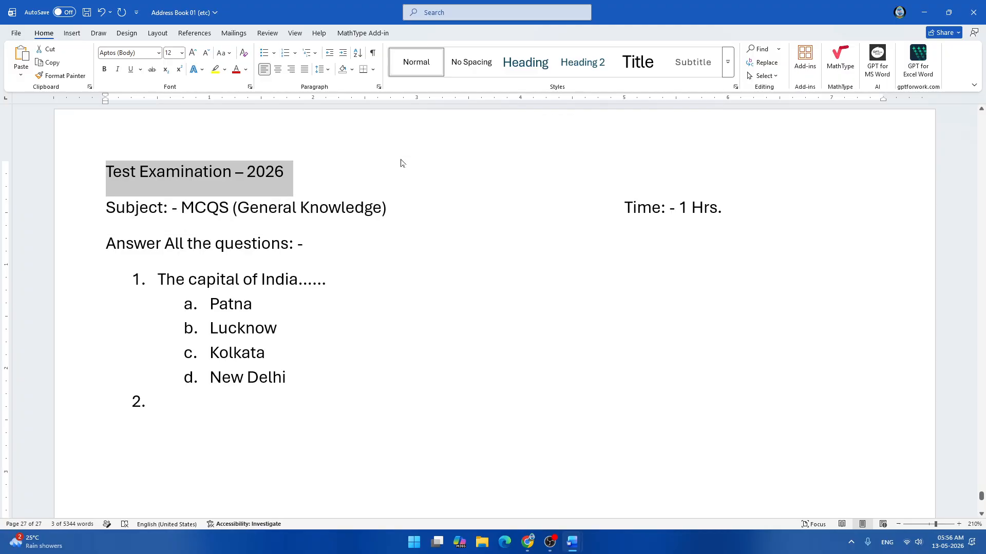
{"action": "key", "text": "ctrl+e"}
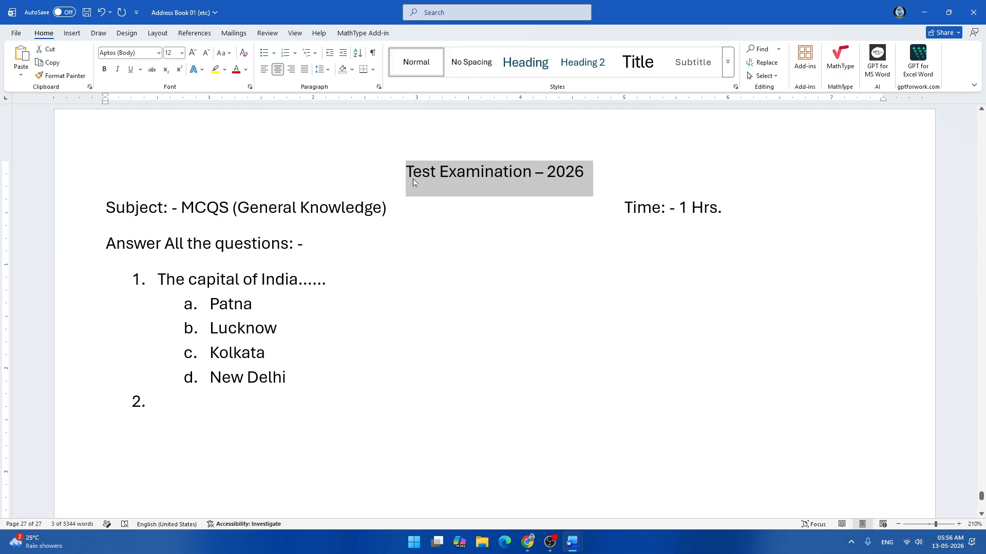
{"action": "key", "text": "ctrl+shift+period"}
{"action": "key", "text": "ctrl+shift+period"}
{"action": "key", "text": "ctrl+shift+period"}
{"action": "key", "text": "ctrl+shift+period"}
{"action": "key", "text": "ctrl+shift+period"}
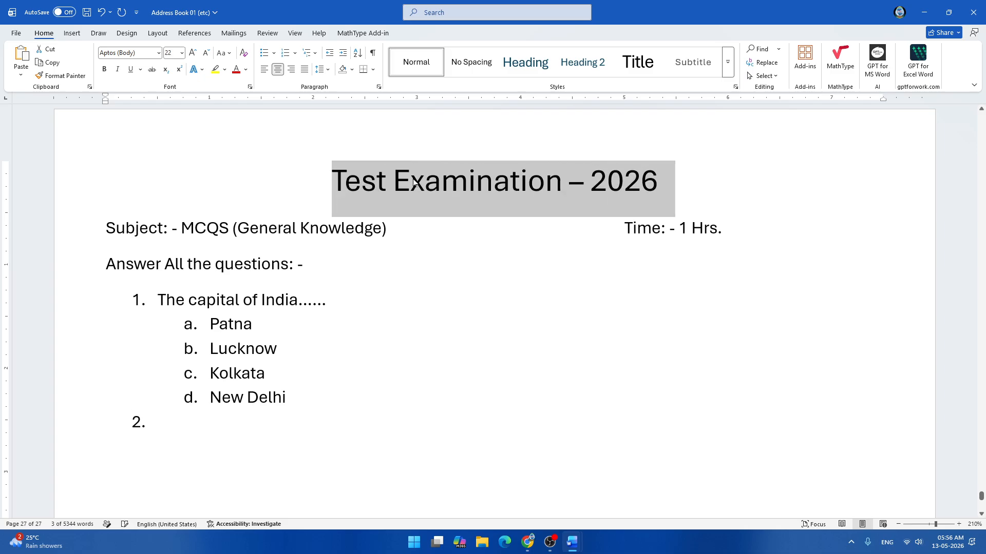
- Make the examination title bold and underlined in the Exotc350 Bd BT font
{"action": "key", "text": "ctrl+b"}
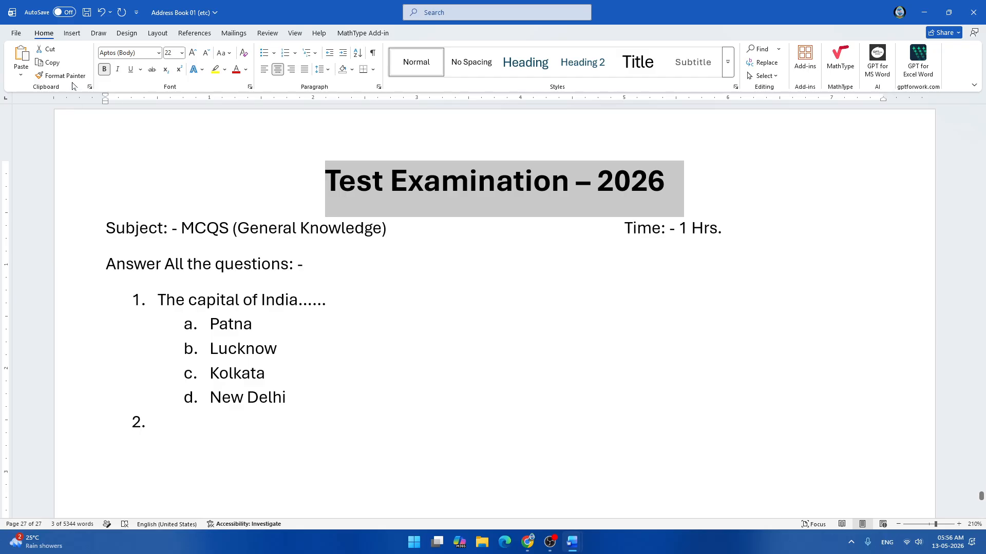
{"action": "key", "text": "ctrl+shift+f"}
{"action": "type", "text": "Exotc350 Bd BT"}
{"action": "key", "text": "Return"}
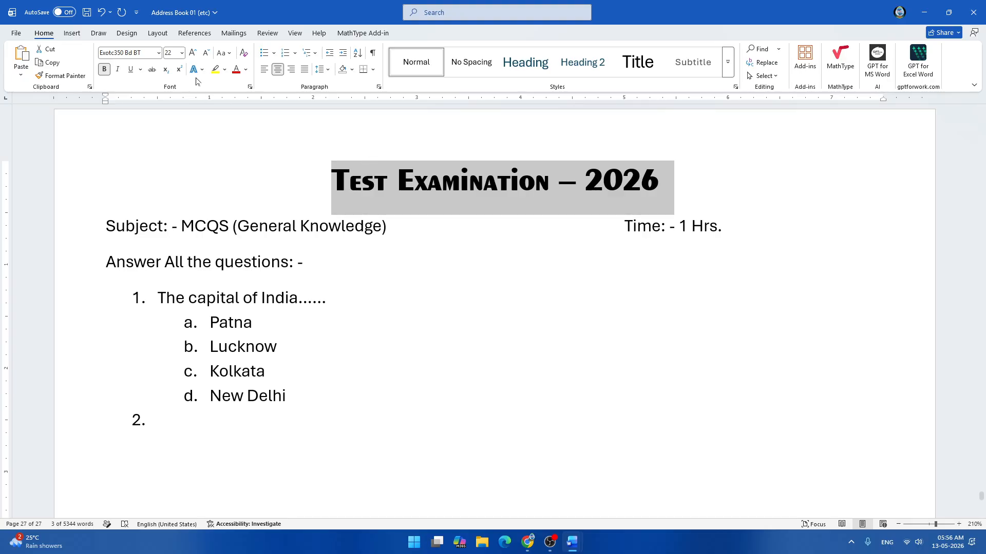
{"action": "left_click", "coordinate": [130, 69]}
{"action": "left_click", "coordinate": [522, 214]}
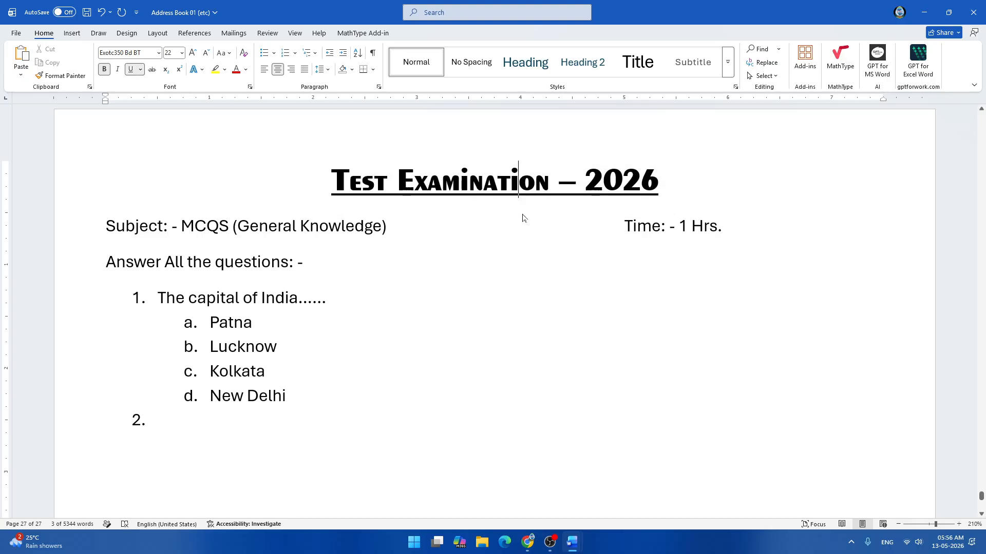
- Make the whole line with the subject and the exam time bold
{"action": "left_click_drag", "start_coordinate": [106, 226], "coordinate": [714, 223]}
{"action": "key", "text": "ctrl+b"}
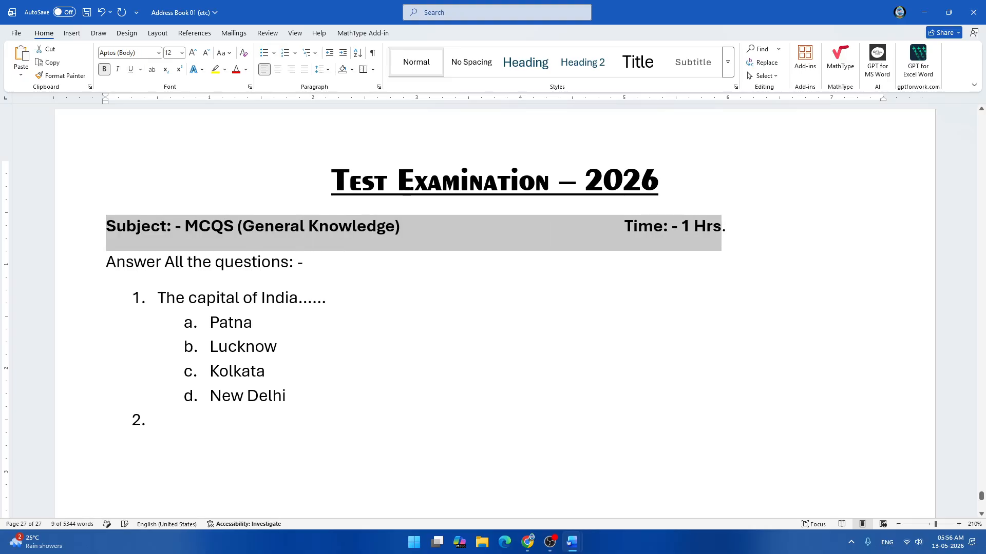
{"action": "left_click", "coordinate": [397, 181]}
- Shift "Time: - 1 Hrs." three more tab stops along its line so it sits at the page's right margin
{"action": "left_click", "coordinate": [625, 226]}
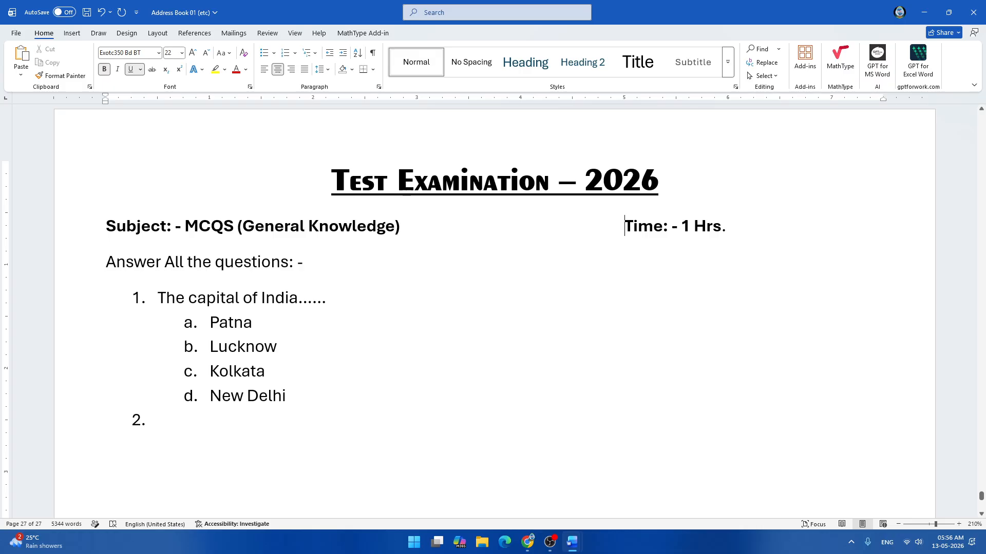
{"action": "key", "text": "Tab"}
{"action": "key", "text": "Tab"}
{"action": "key", "text": "Tab"}
{"action": "key", "text": "Tab"}
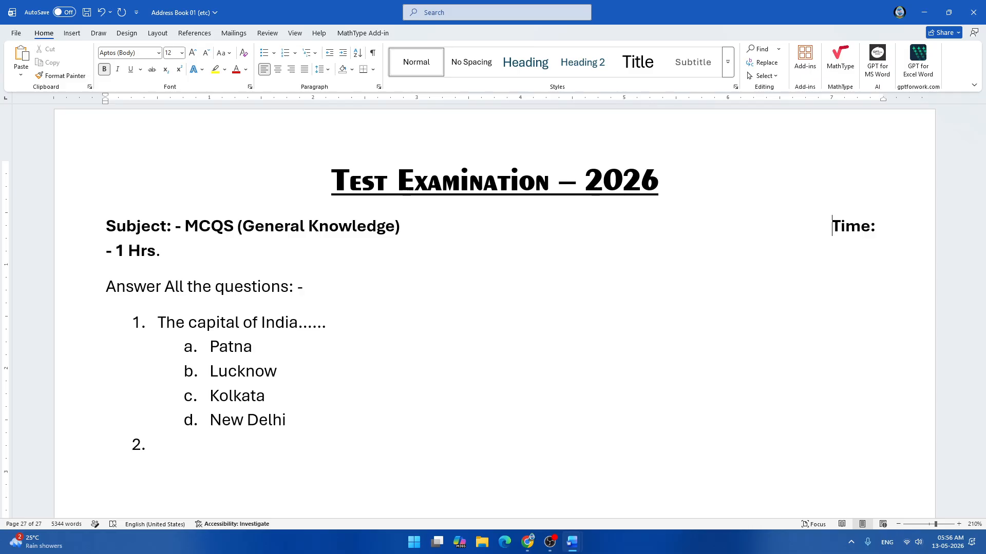
{"action": "key", "text": "BackSpace"}
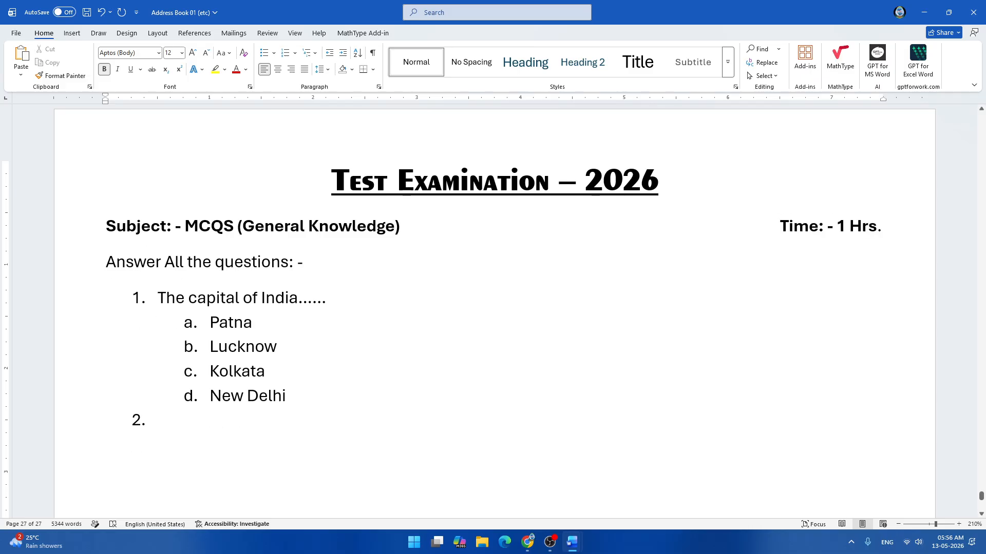
- Make the instruction line "Answer All the questions: -" bold
{"action": "left_click", "coordinate": [93, 268]}
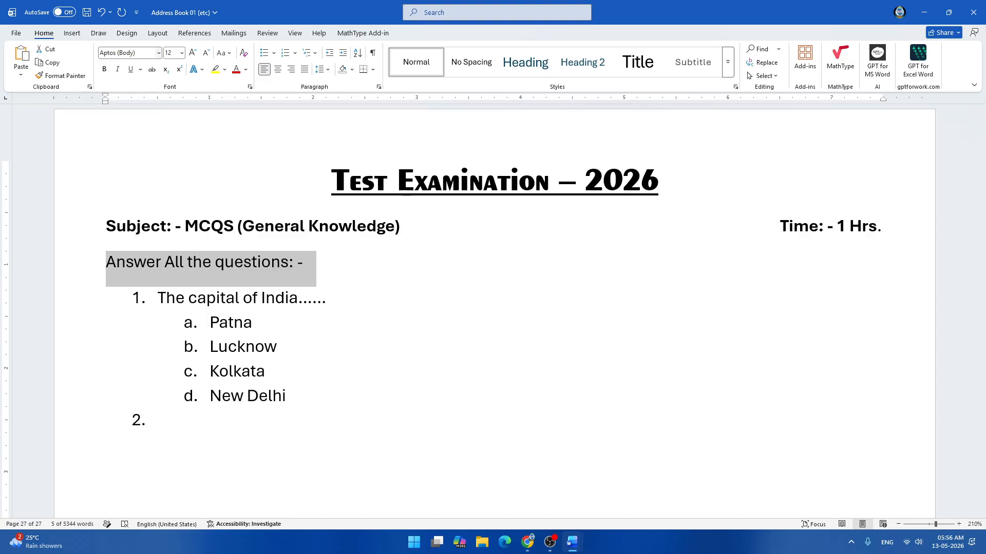
{"action": "key", "text": "ctrl+b"}
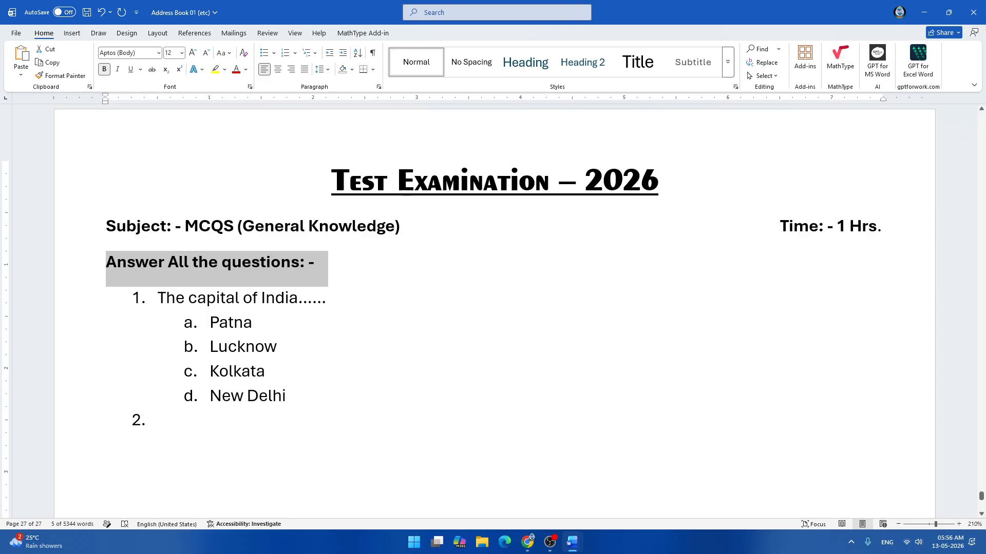
{"action": "left_click", "coordinate": [265, 371]}
- Write question 2 of the numbered list as "The inhabitants of America are called.........."
{"action": "left_click", "coordinate": [158, 420]}
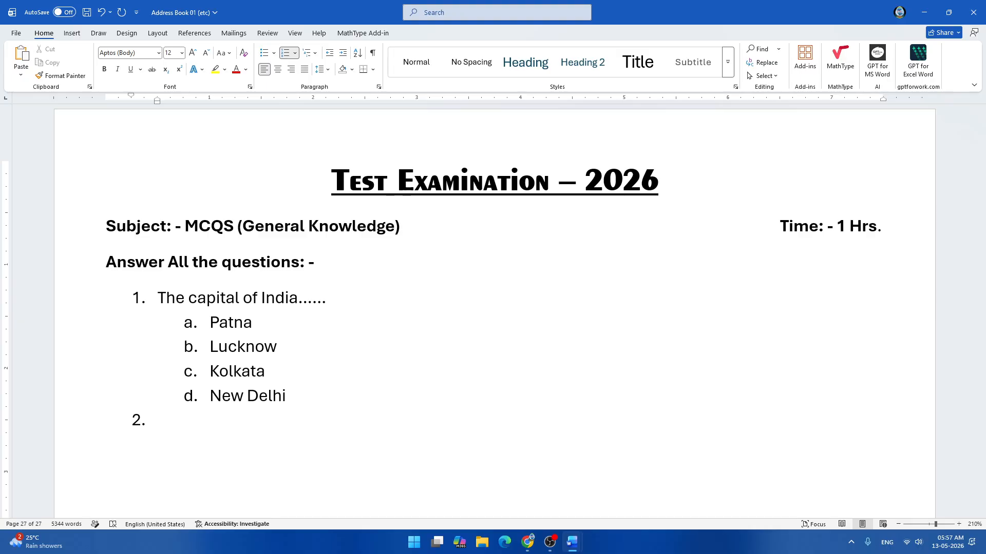
{"action": "type", "text": "Who"}
{"action": "key", "text": "BackSpace"}
{"action": "key", "text": "BackSpace"}
{"action": "key", "text": "BackSpace"}
{"action": "type", "text": "In"}
{"action": "key", "text": "BackSpace"}
{"action": "key", "text": "BackSpace"}
{"action": "type", "text": "inhabitanst of"}
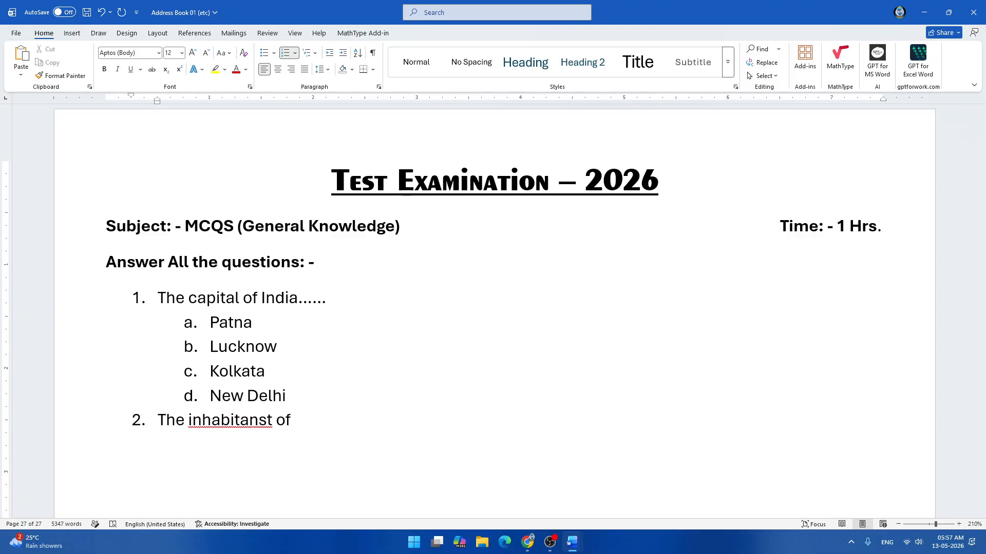
{"action": "key", "text": "BackSpace"}
{"action": "key", "text": "BackSpace"}
{"action": "key", "text": "BackSpace"}
{"action": "key", "text": "BackSpace"}
{"action": "key", "text": "BackSpace"}
{"action": "key", "text": "BackSpace"}
{"action": "type", "text": "ts of M"}
{"action": "key", "text": "BackSpace"}
{"action": "type", "text": "Amre"}
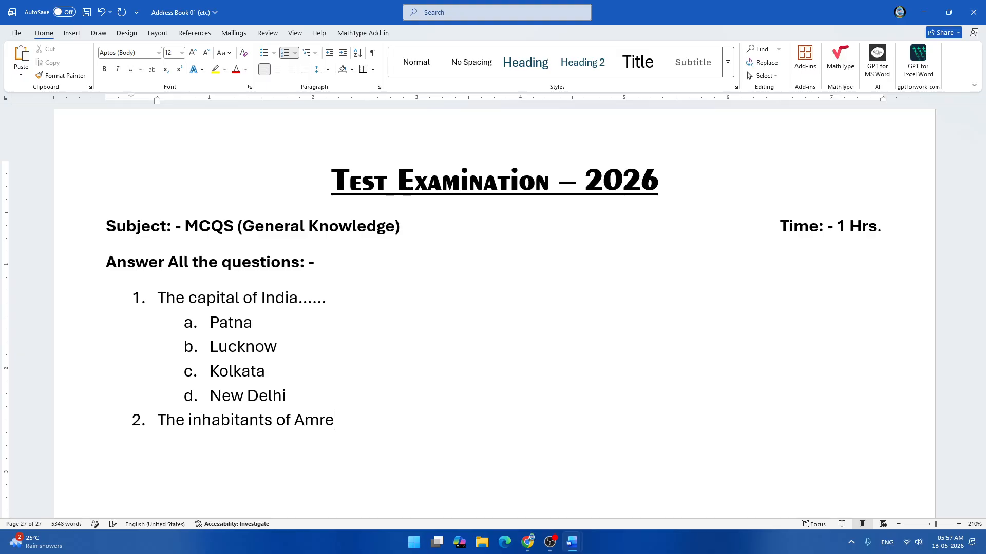
{"action": "key", "text": "BackSpace"}
{"action": "key", "text": "BackSpace"}
{"action": "type", "text": "eica are"}
{"action": "key", "text": "BackSpace"}
{"action": "key", "text": "BackSpace"}
{"action": "key", "text": "BackSpace"}
{"action": "key", "text": "BackSpace"}
{"action": "key", "text": "BackSpace"}
{"action": "key", "text": "BackSpace"}
{"action": "key", "text": "BackSpace"}
{"action": "type", "text": "rica are call"}
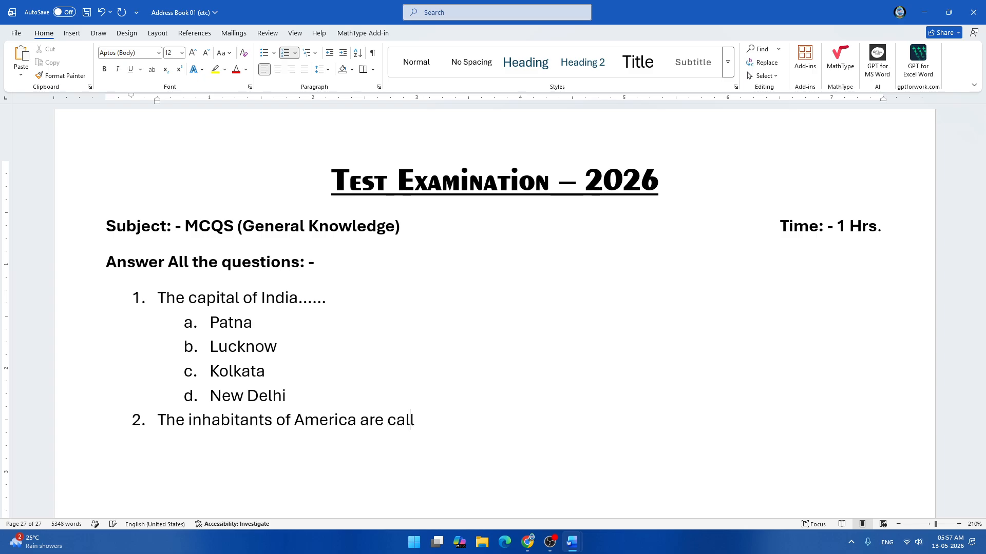
{"action": "type", "text": "ed.........."}
- Add the lettered sub-items Indians, Africans, Americans and "None of these." under question 2
{"action": "key", "text": "Return"}
{"action": "key", "text": "Tab"}
{"action": "type", "text": "Indians"}
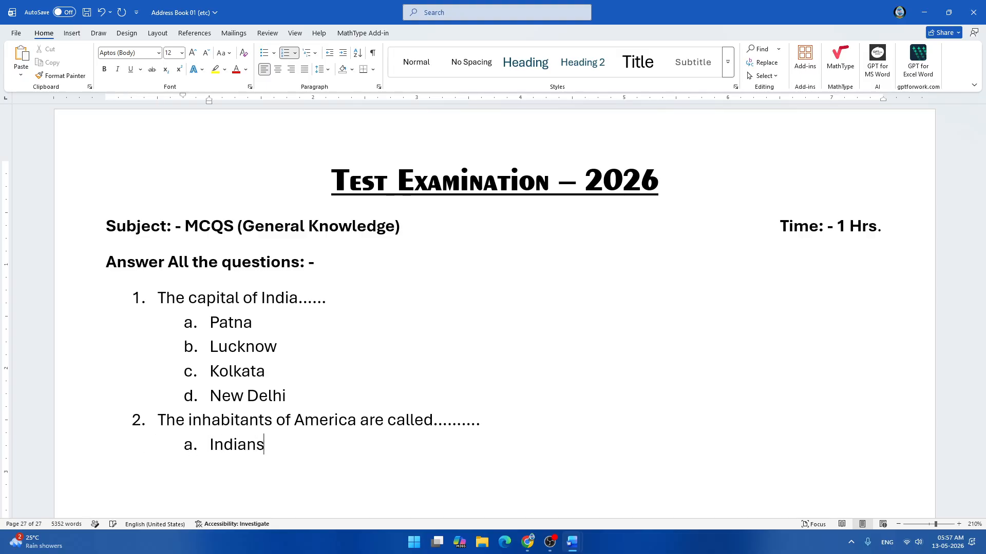
{"action": "key", "text": "Return"}
{"action": "type", "text": "Africans"}
{"action": "key", "text": "Return"}
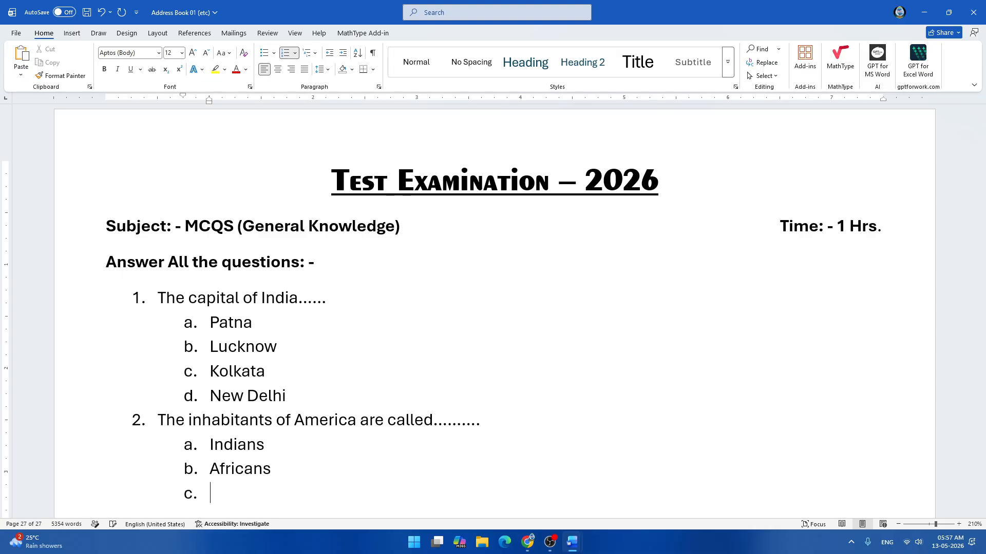
{"action": "type", "text": "Americans"}
{"action": "key", "text": "Return"}
{"action": "type", "text": "No"}
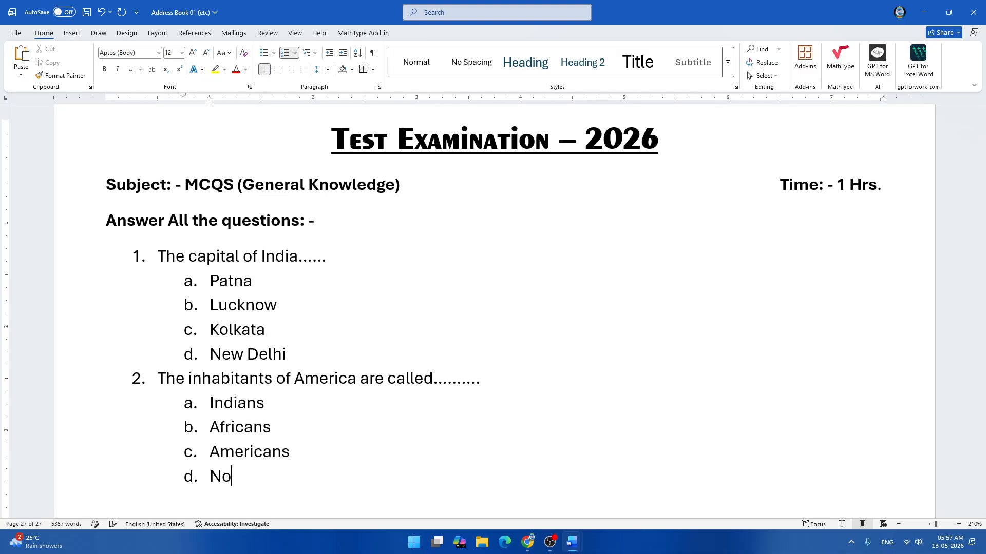
{"action": "type", "text": "ne of these."}
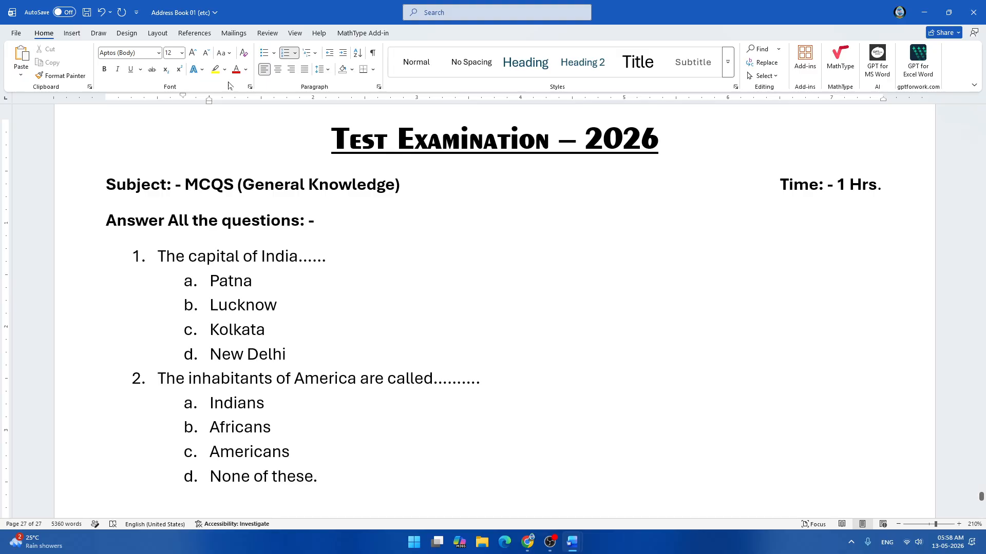
- Apply one of the preset page margin settings to the test paper
{"action": "left_click", "coordinate": [158, 33]}
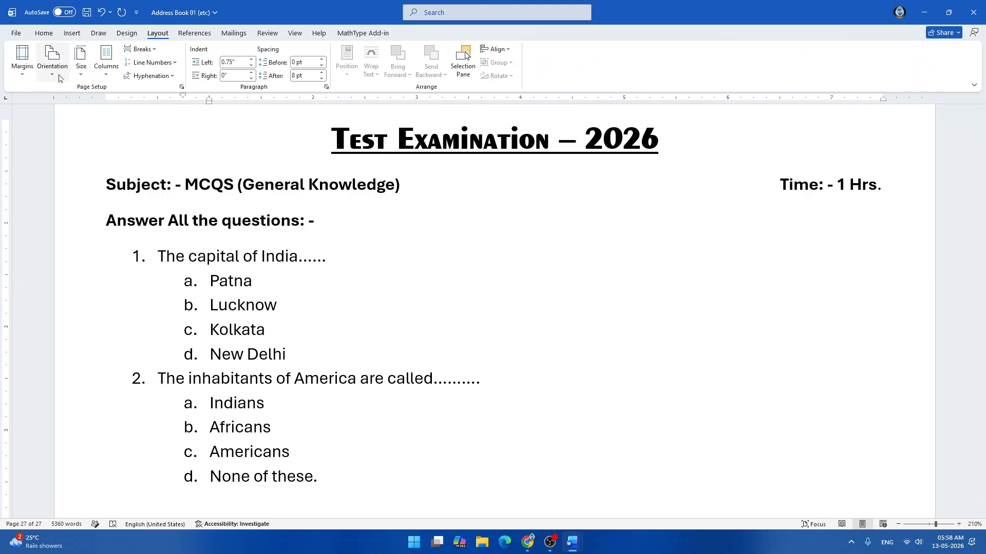
{"action": "left_click", "coordinate": [22, 65]}
{"action": "left_click", "coordinate": [58, 173]}
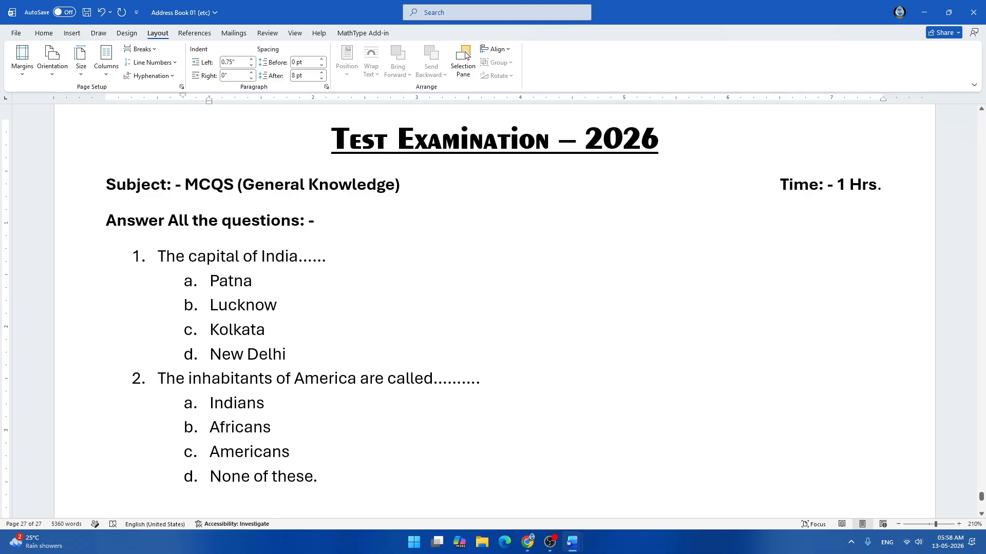
- Look back through the earlier bullet lists, chapters and address entries, and return to the end of the document
{"action": "scroll", "coordinate": [493, 308], "scroll_direction": "up", "scroll_amount": 8}
{"action": "scroll", "coordinate": [493, 308], "scroll_direction": "down", "scroll_amount": 3}
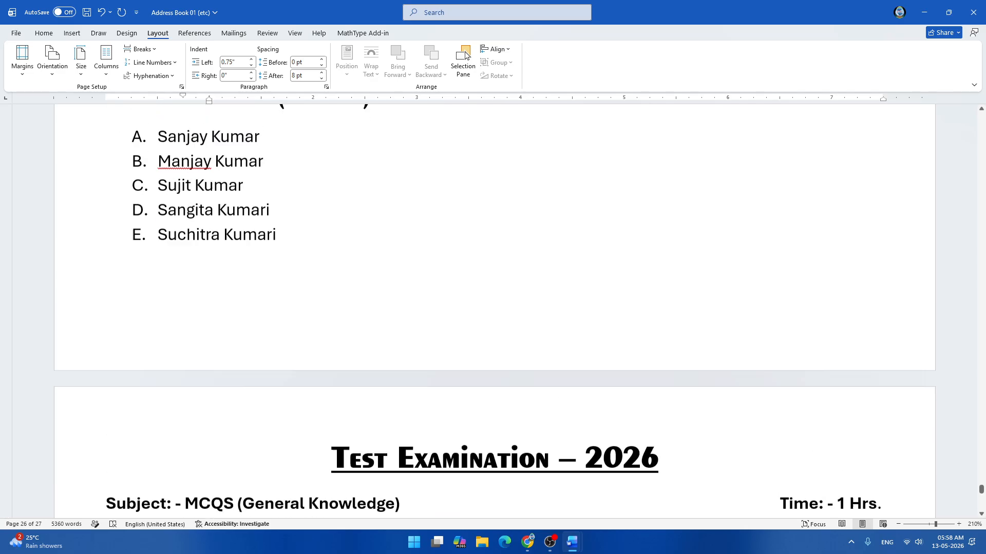
{"action": "scroll", "coordinate": [493, 308], "scroll_direction": "up", "scroll_amount": 20}
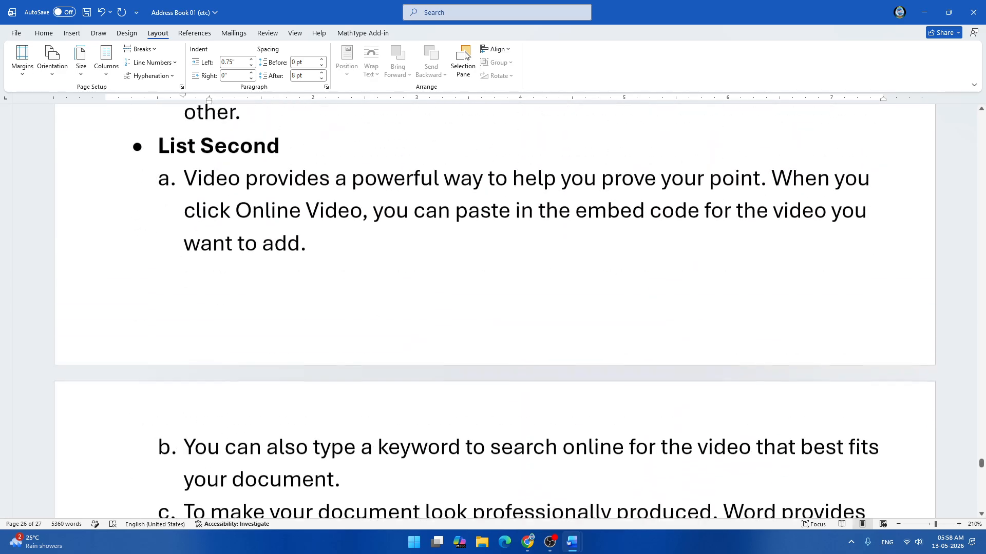
{"action": "scroll", "coordinate": [493, 308], "scroll_direction": "up", "scroll_amount": 20}
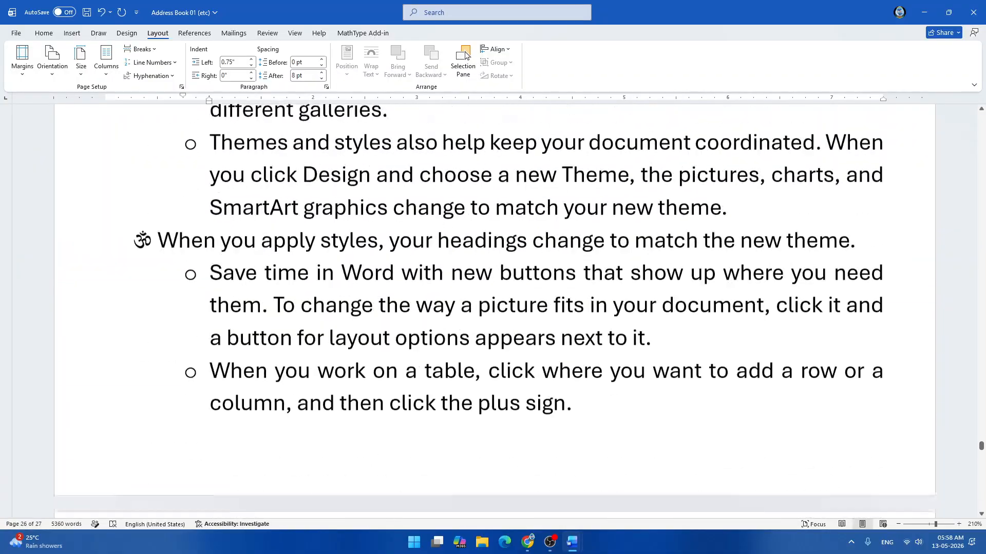
{"action": "scroll", "coordinate": [493, 308], "scroll_direction": "up", "scroll_amount": 20}
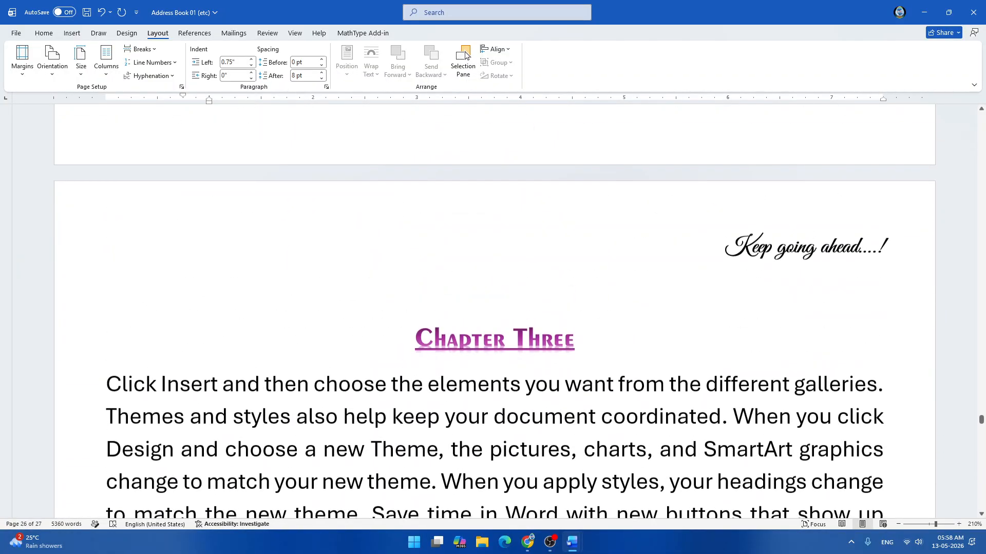
{"action": "scroll", "coordinate": [493, 308], "scroll_direction": "up", "scroll_amount": 4}
{"action": "scroll", "coordinate": [493, 308], "scroll_direction": "down", "scroll_amount": 9}
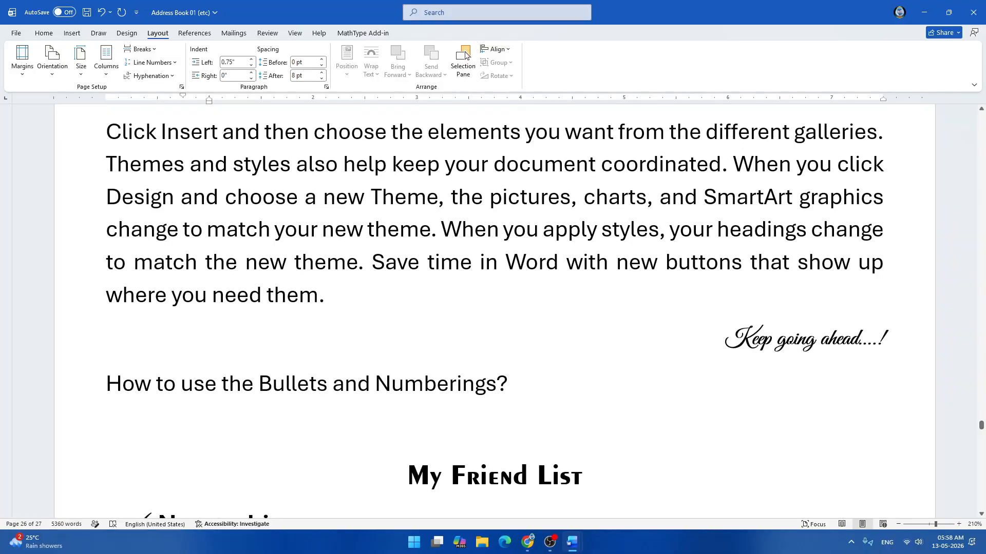
{"action": "scroll", "coordinate": [493, 309], "scroll_direction": "up", "scroll_amount": 2}
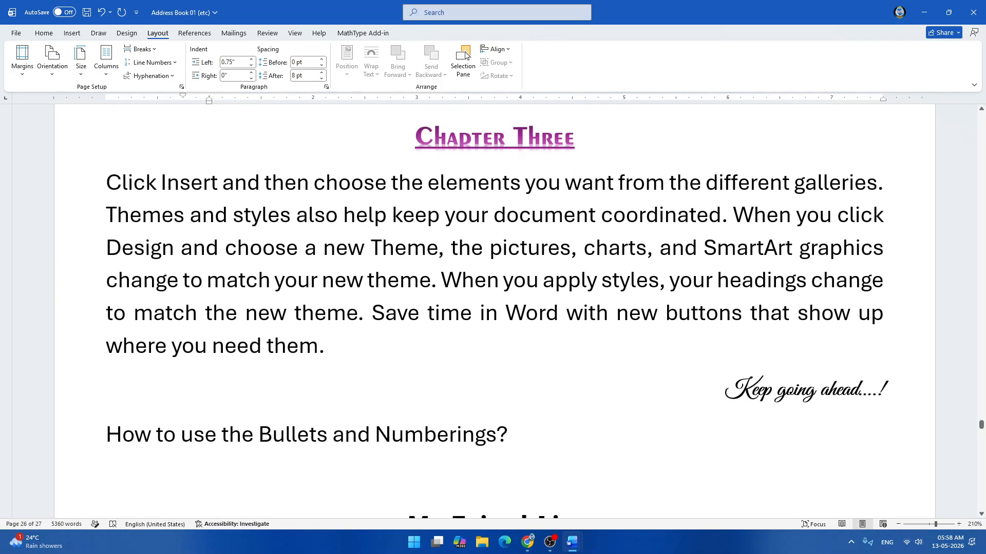
{"action": "left_click_drag", "start_coordinate": [106, 183], "coordinate": [334, 347]}
{"action": "scroll", "coordinate": [493, 308], "scroll_direction": "up", "scroll_amount": 10}
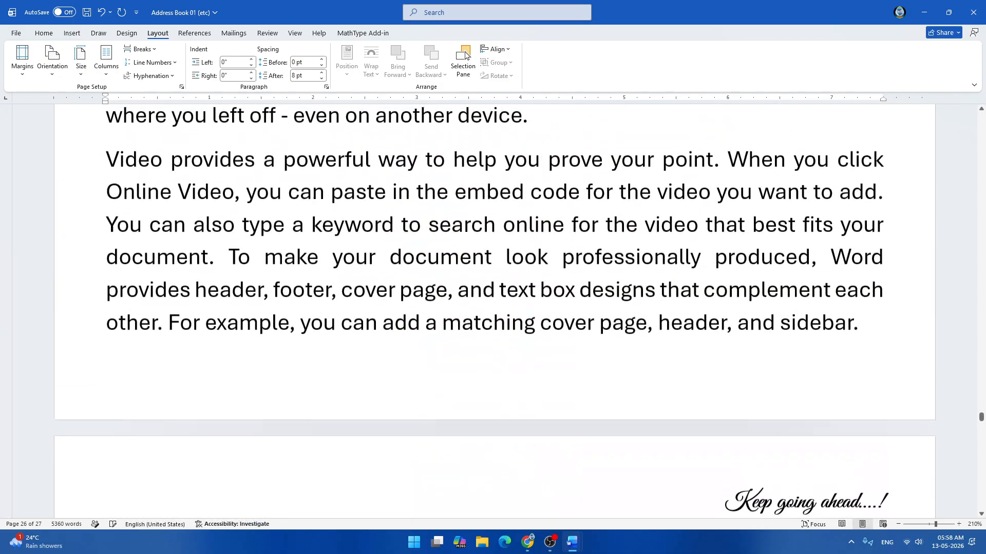
{"action": "scroll", "coordinate": [493, 308], "scroll_direction": "up", "scroll_amount": 15}
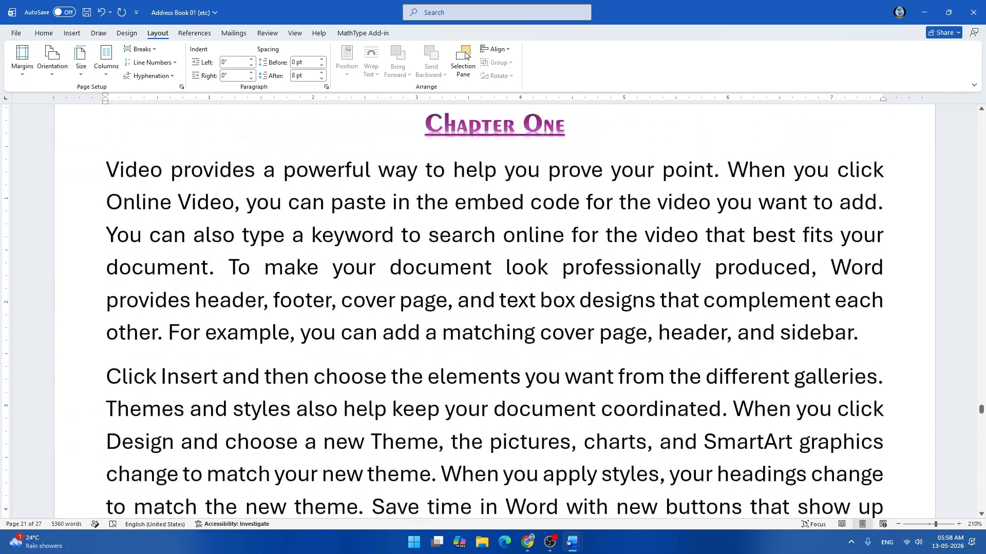
{"action": "scroll", "coordinate": [493, 308], "scroll_direction": "up", "scroll_amount": 15}
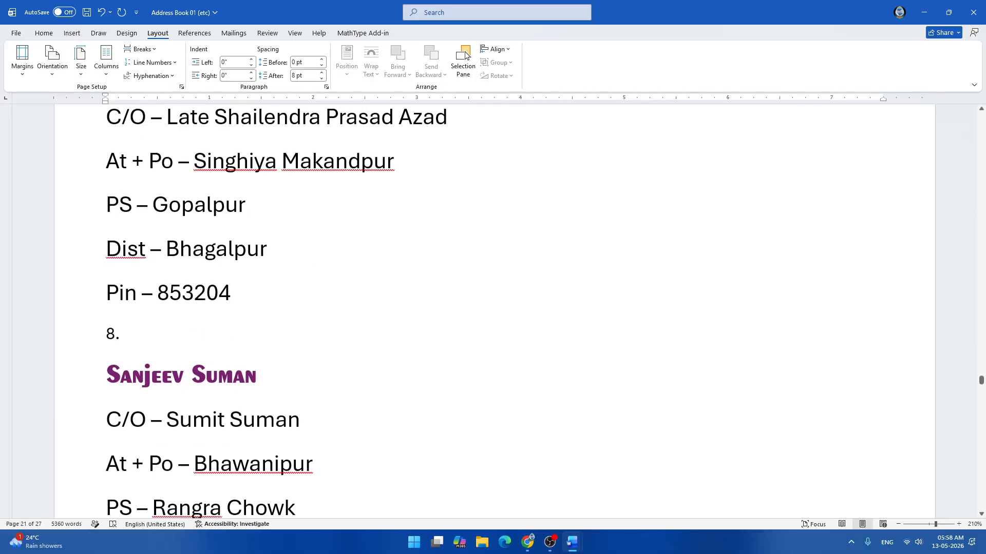
{"action": "scroll", "coordinate": [493, 308], "scroll_direction": "up", "scroll_amount": 5}
{"action": "scroll", "coordinate": [493, 308], "scroll_direction": "down", "scroll_amount": 15}
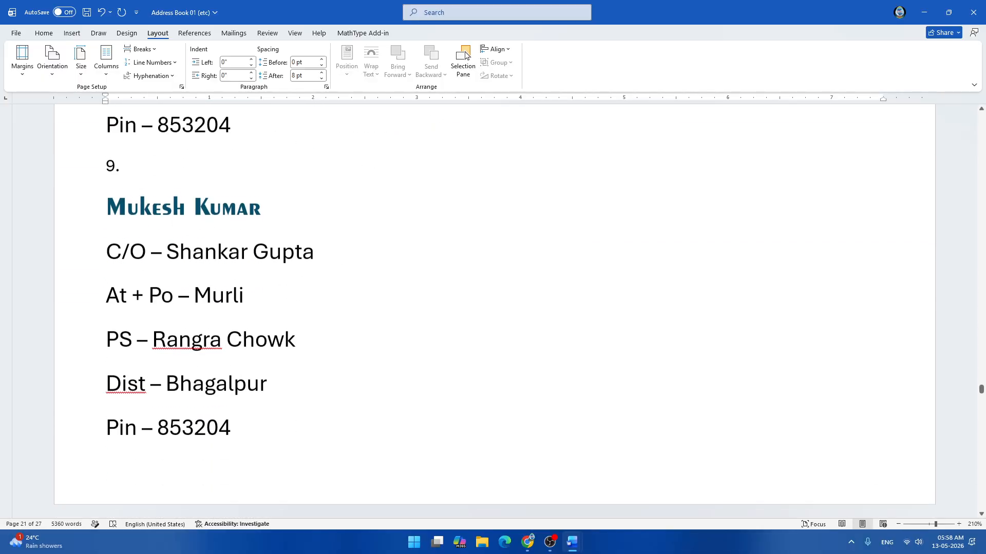
{"action": "scroll", "coordinate": [493, 308], "scroll_direction": "down", "scroll_amount": 20}
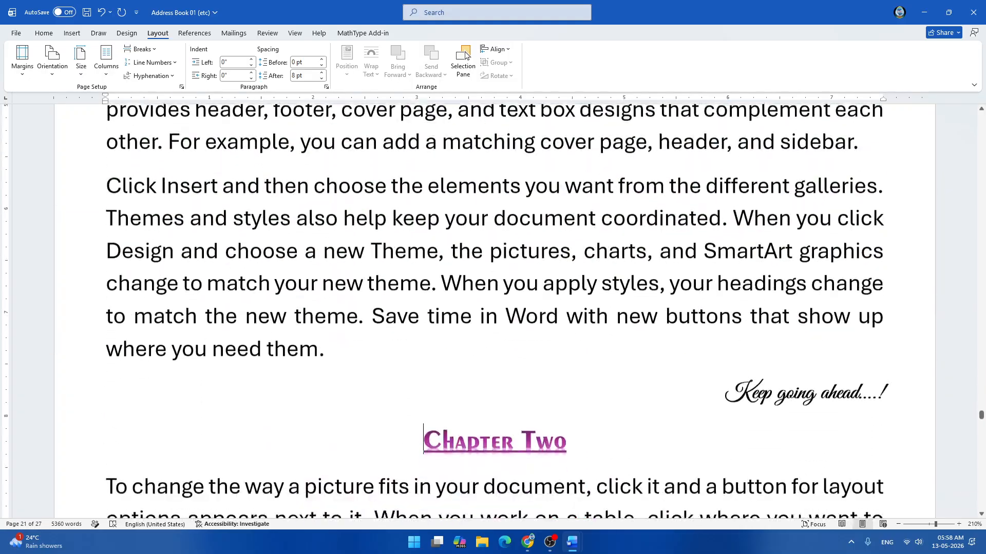
{"action": "scroll", "coordinate": [493, 308], "scroll_direction": "down", "scroll_amount": 20}
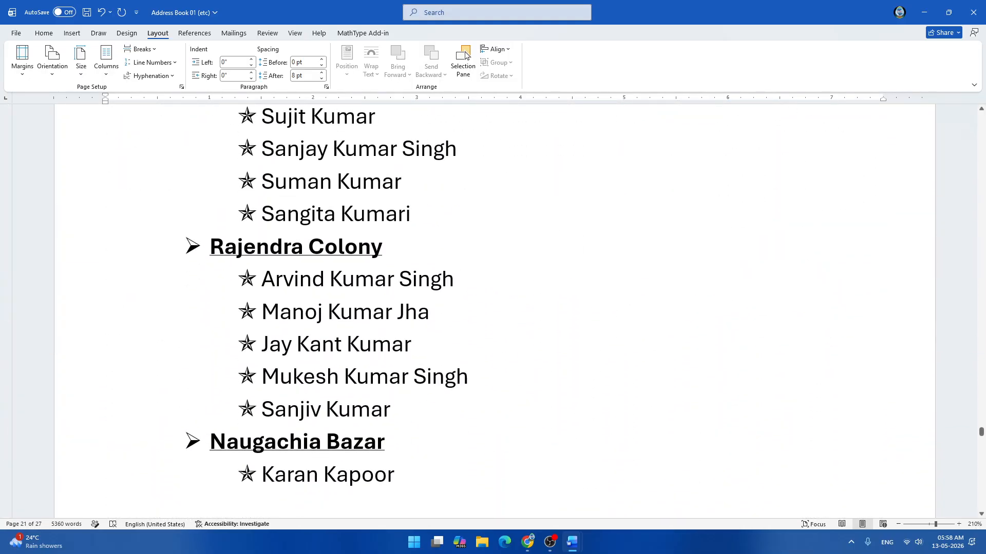
{"action": "scroll", "coordinate": [493, 308], "scroll_direction": "down", "scroll_amount": 20}
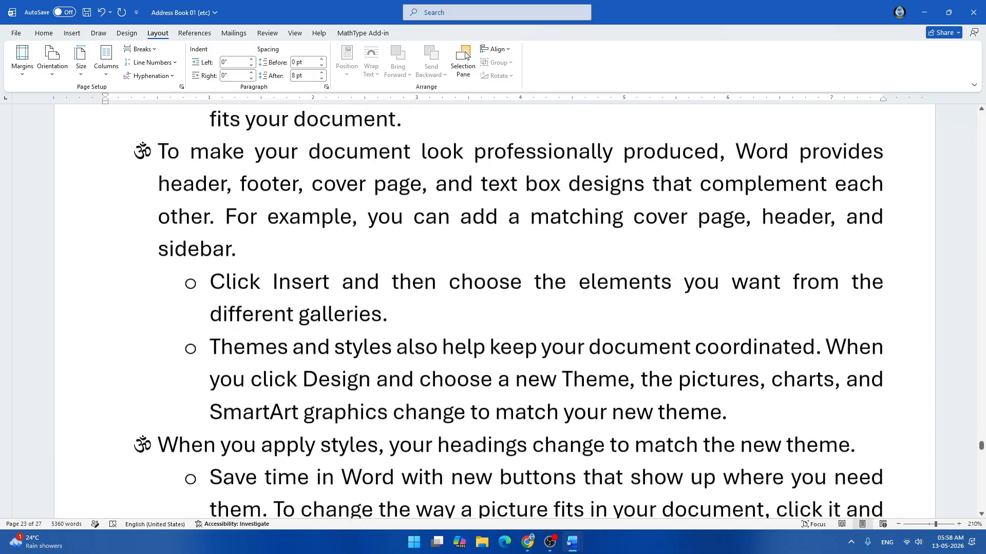
{"action": "scroll", "coordinate": [493, 308], "scroll_direction": "down", "scroll_amount": 3}
{"action": "key", "text": "ctrl+End"}
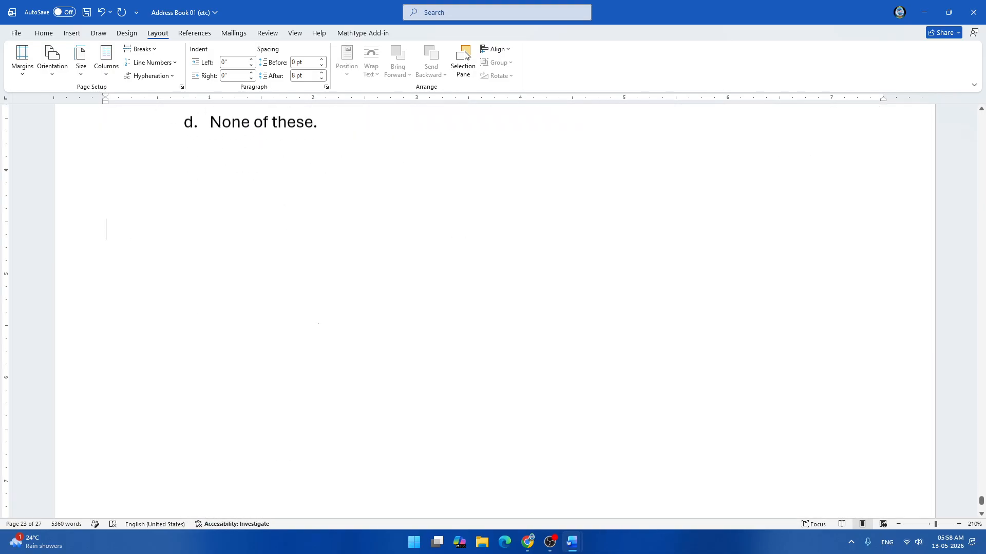
{"action": "scroll", "coordinate": [464, 56], "scroll_direction": "up", "scroll_amount": 12}
{"action": "scroll", "coordinate": [464, 56], "scroll_direction": "down", "scroll_amount": 12}
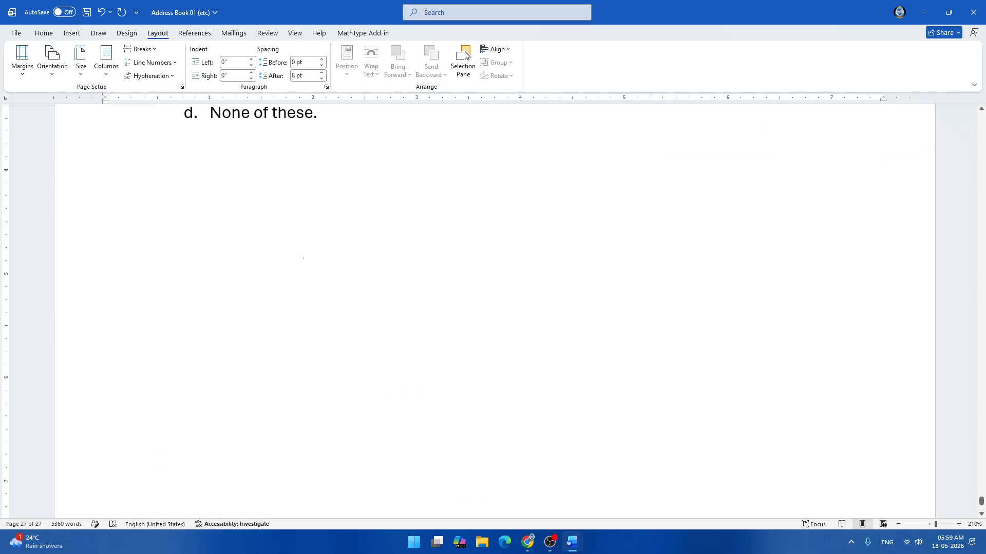
- Add blank paragraphs below the test paper until the insertion point reaches the start of a new page
{"action": "scroll", "coordinate": [464, 56], "scroll_direction": "down", "scroll_amount": 2}
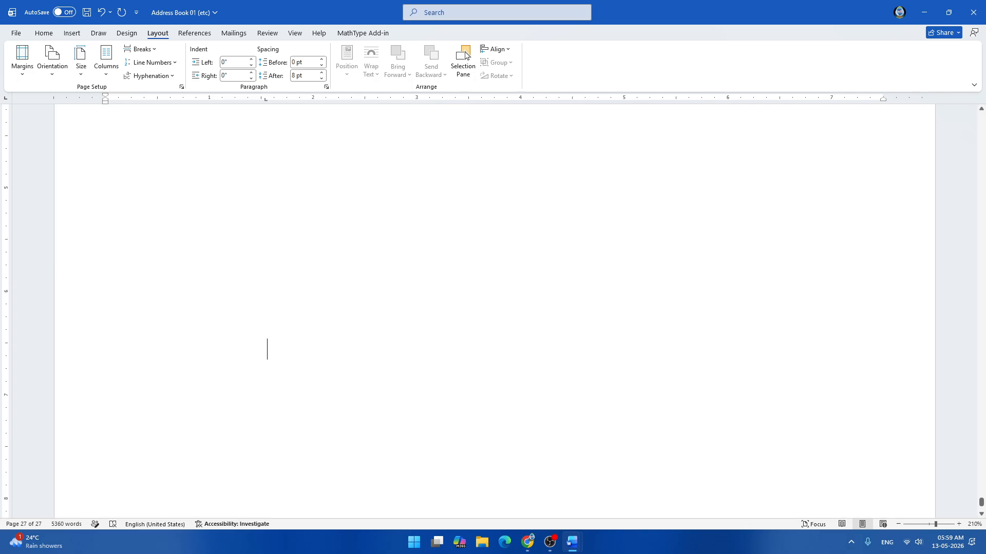
{"action": "key", "text": "Return"}
{"action": "key", "text": "Return"}
{"action": "key", "text": "Return"}
{"action": "key", "text": "Return"}
{"action": "key", "text": "Return"}
{"action": "key", "text": "Return"}
{"action": "key", "text": "Return"}
{"action": "key", "text": "Return"}
{"action": "key", "text": "Return"}
{"action": "key", "text": "Return"}
{"action": "key", "text": "Return"}
{"action": "key", "text": "Return"}
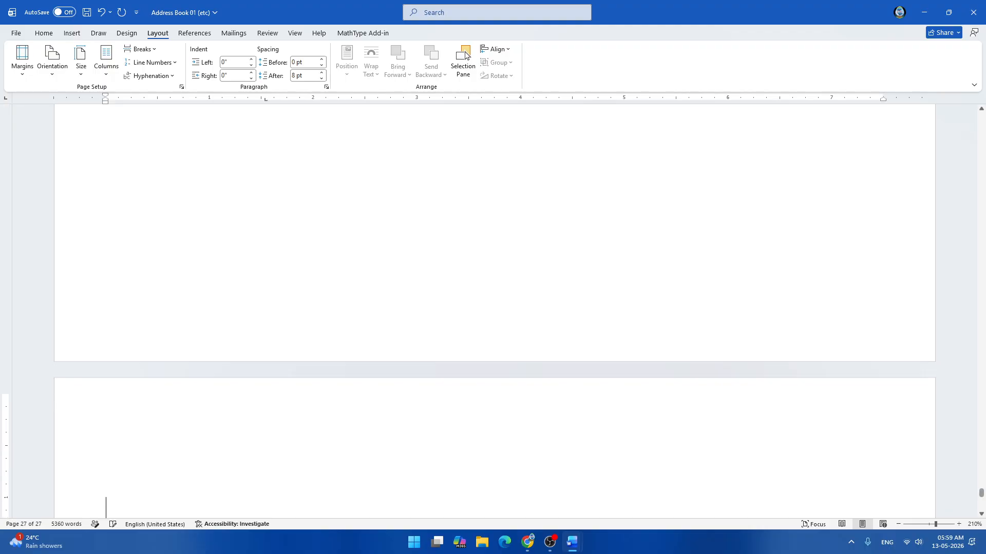
{"action": "key", "text": "BackSpace"}
{"action": "key", "text": "BackSpace"}
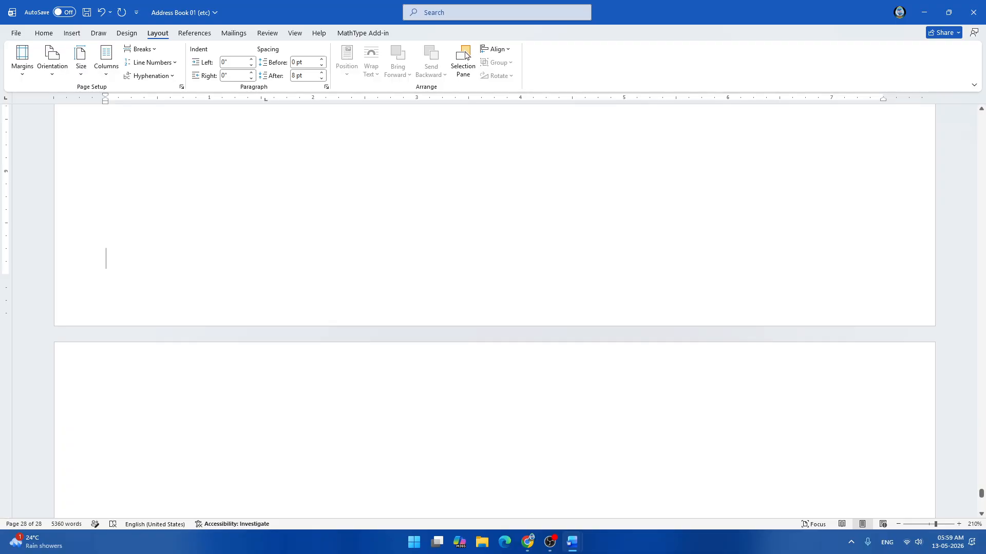
{"action": "key", "text": "Return"}
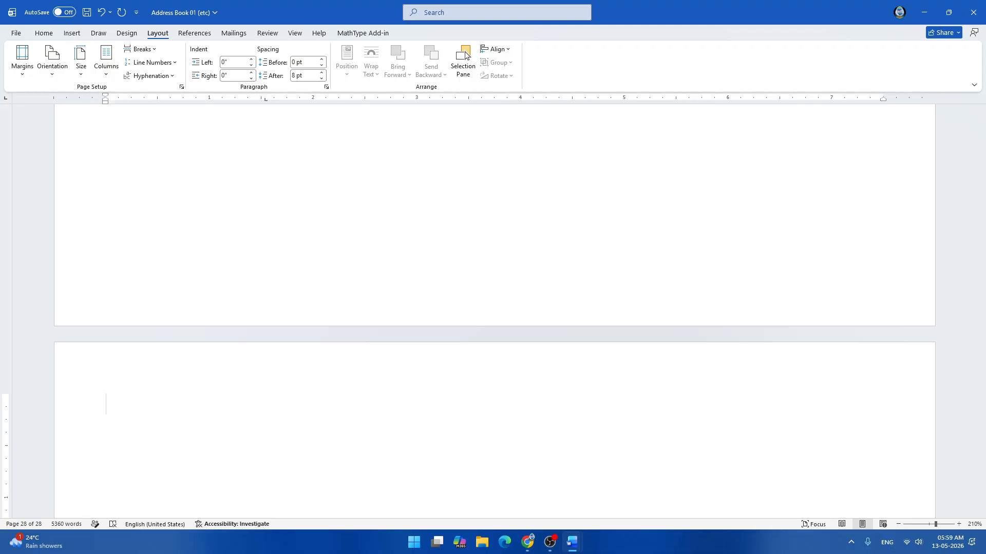
- Write the heading "Usage of Increase and Decrease Indent" at the start of the new page
{"action": "type", "text": "Usage of Incr"}
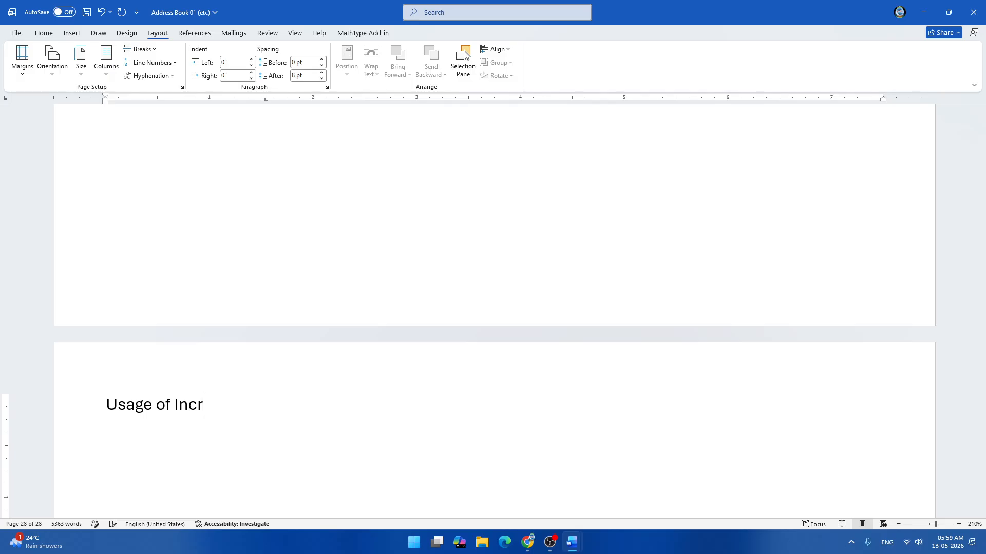
{"action": "type", "text": "ease and D"}
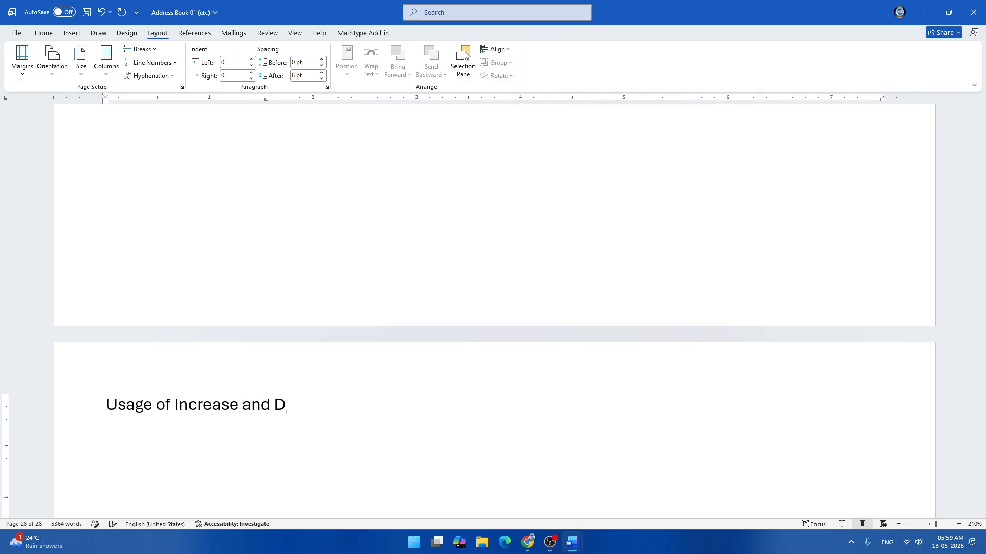
{"action": "type", "text": "ecrease Indent"}
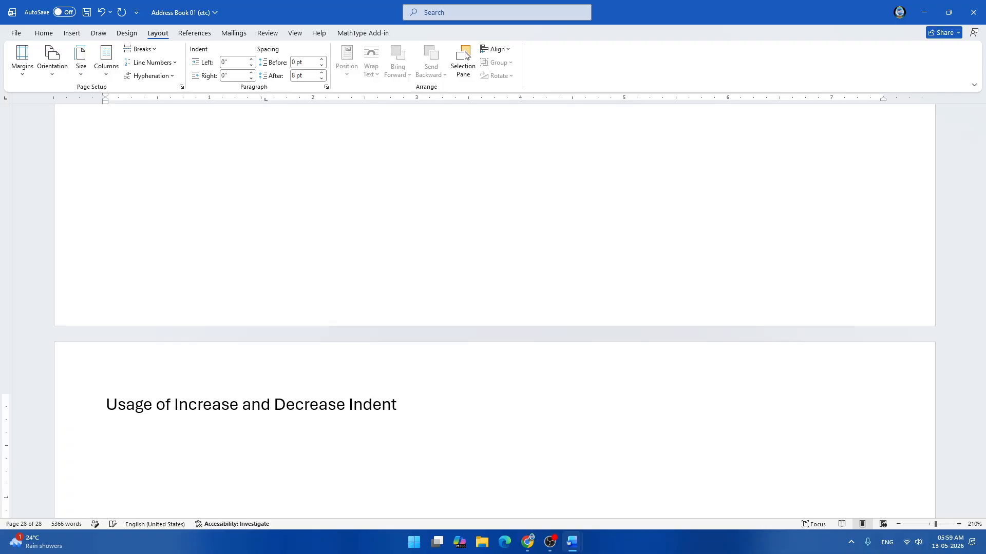
- Generate sample body text on the line below the heading with the formula =rand(5,5)
{"action": "key", "text": "Return"}
{"action": "type", "text": "=rand5"}
{"action": "key", "text": "BackSpace"}
{"action": "type", "text": "("}
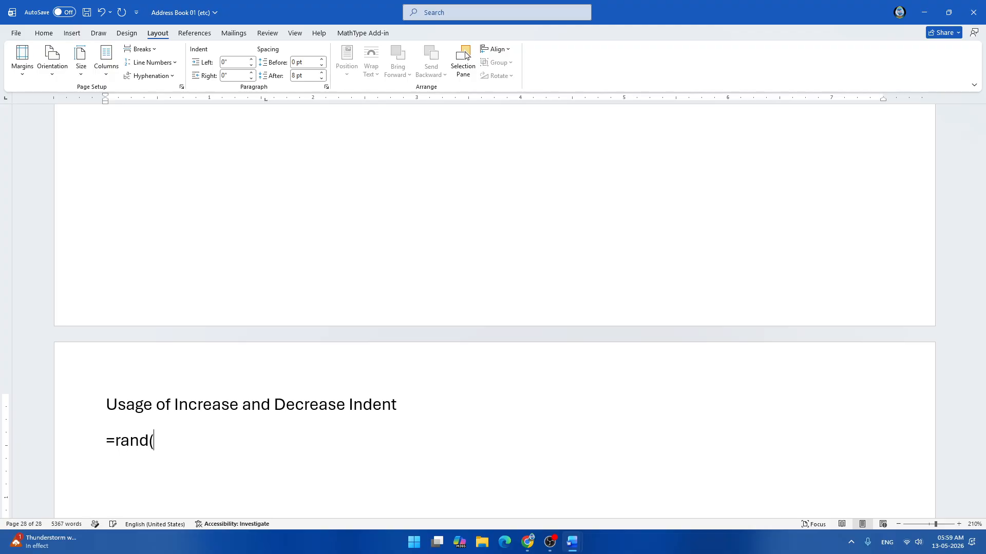
{"action": "type", "text": "5,5)"}
{"action": "key", "text": "Return"}
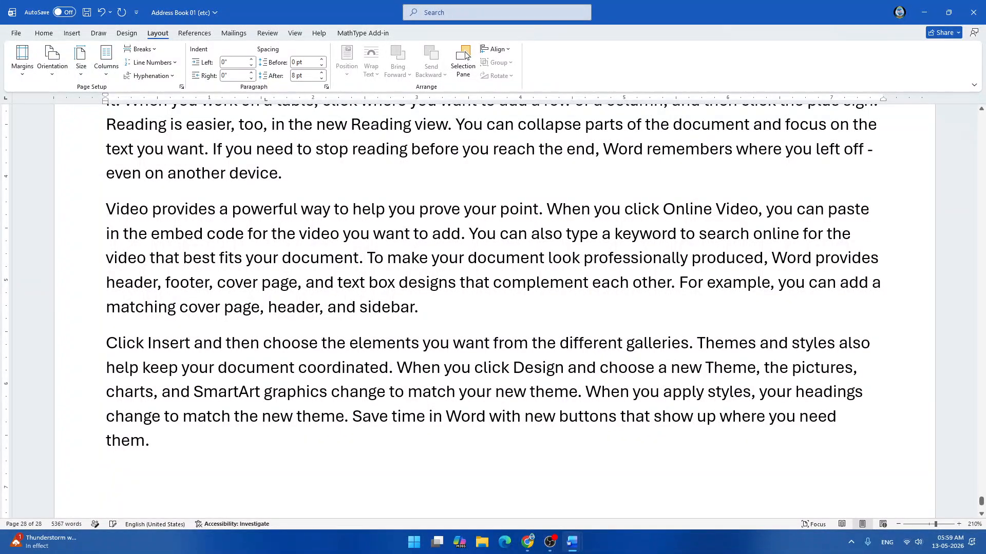
- Change the font of the heading "Usage of Increase and Decrease Indent" to Exotc350 Bd BT
{"action": "scroll", "coordinate": [466, 56], "scroll_direction": "up", "scroll_amount": 9}
{"action": "scroll", "coordinate": [466, 56], "scroll_direction": "down", "scroll_amount": 3}
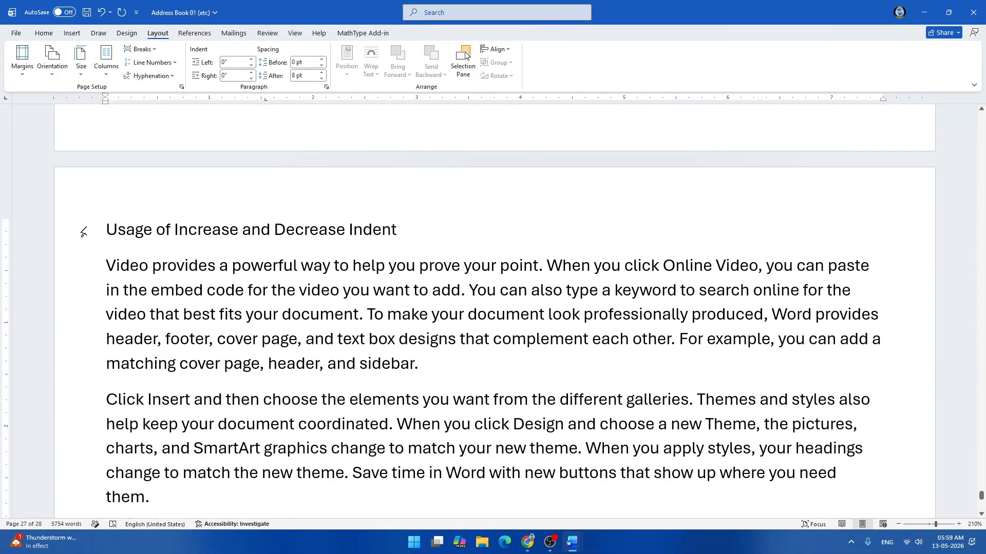
{"action": "left_click", "coordinate": [84, 232]}
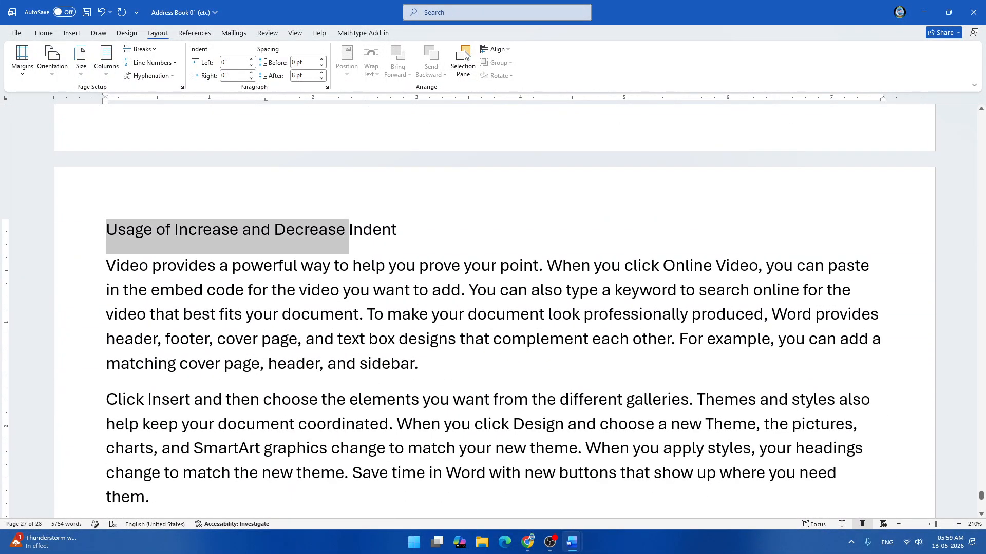
{"action": "left_click", "coordinate": [44, 33]}
{"action": "left_click", "coordinate": [120, 55]}
{"action": "type", "text": "Exotc350 Bd BT"}
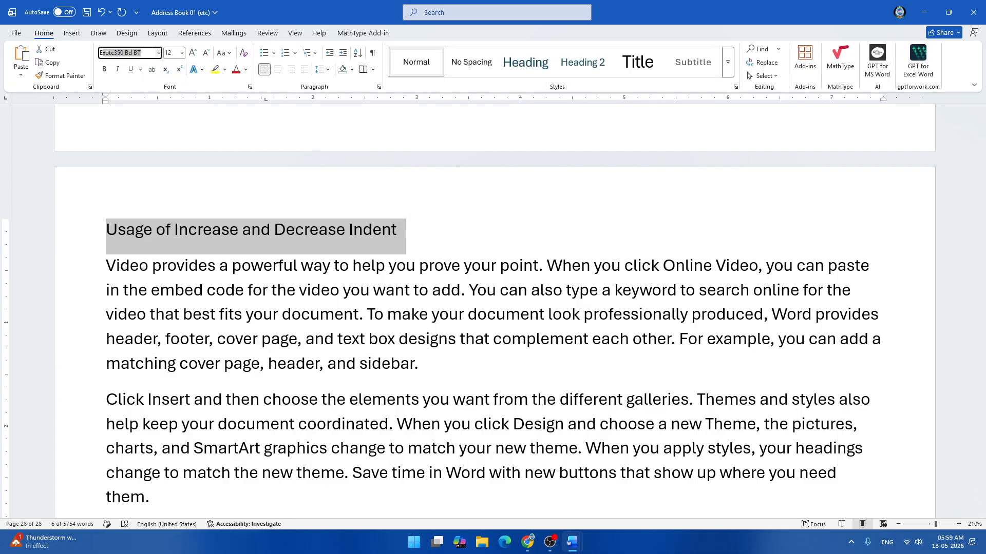
{"action": "key", "text": "Return"}
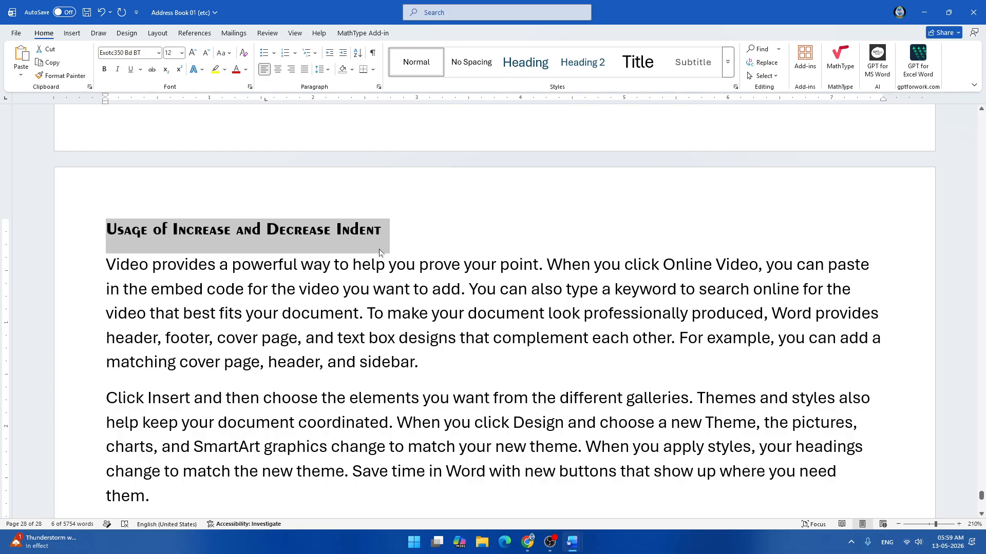
- Centre the heading, enlarge it to 18 pt and underline it
{"action": "key", "text": "ctrl+e"}
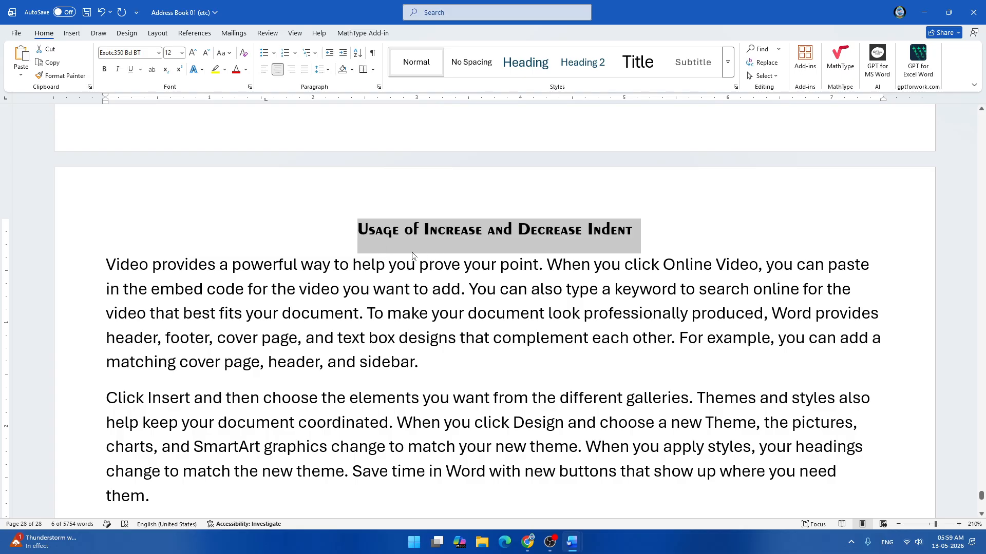
{"action": "key", "text": "ctrl+shift+period"}
{"action": "key", "text": "ctrl+shift+period"}
{"action": "key", "text": "ctrl+shift+period"}
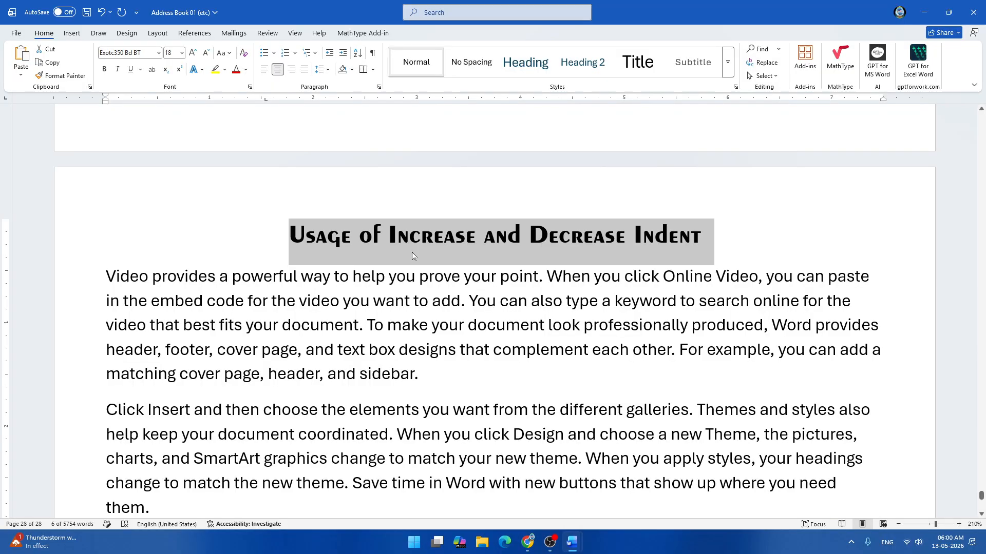
{"action": "left_click", "coordinate": [131, 70]}
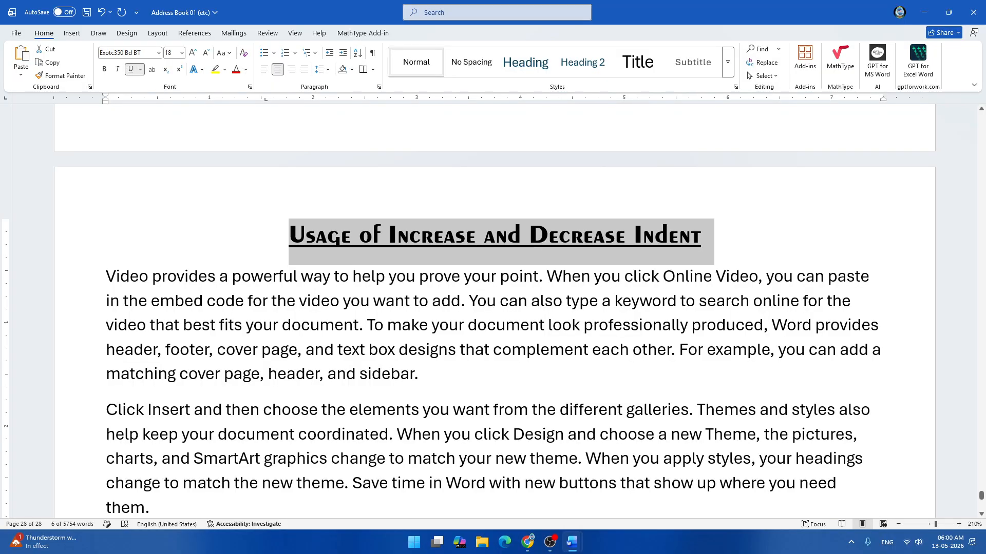
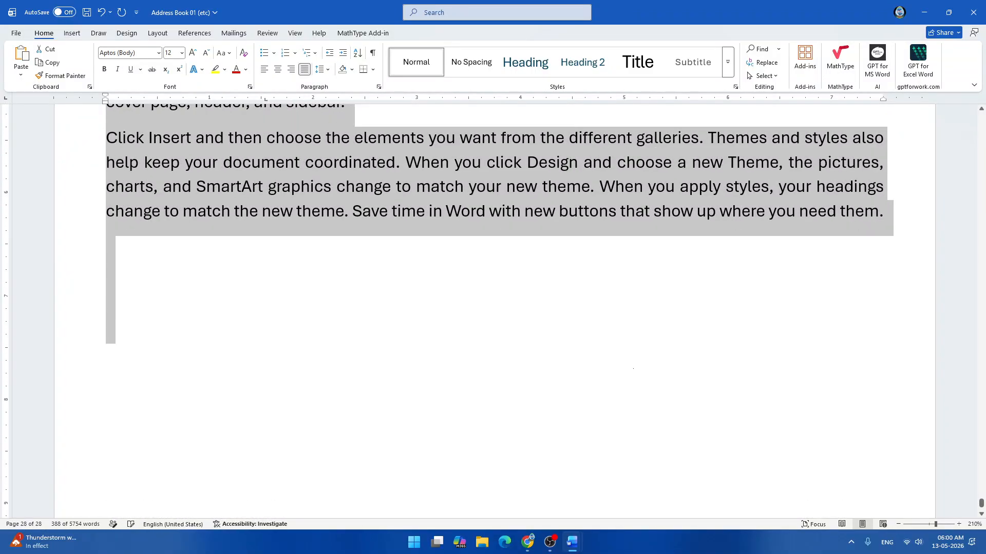
- Increase the left indent of the first body paragraph under the heading to 1.5 inches in successive steps
{"action": "scroll", "coordinate": [633, 369], "scroll_direction": "up", "scroll_amount": 8}
{"action": "left_click", "coordinate": [493, 345]}
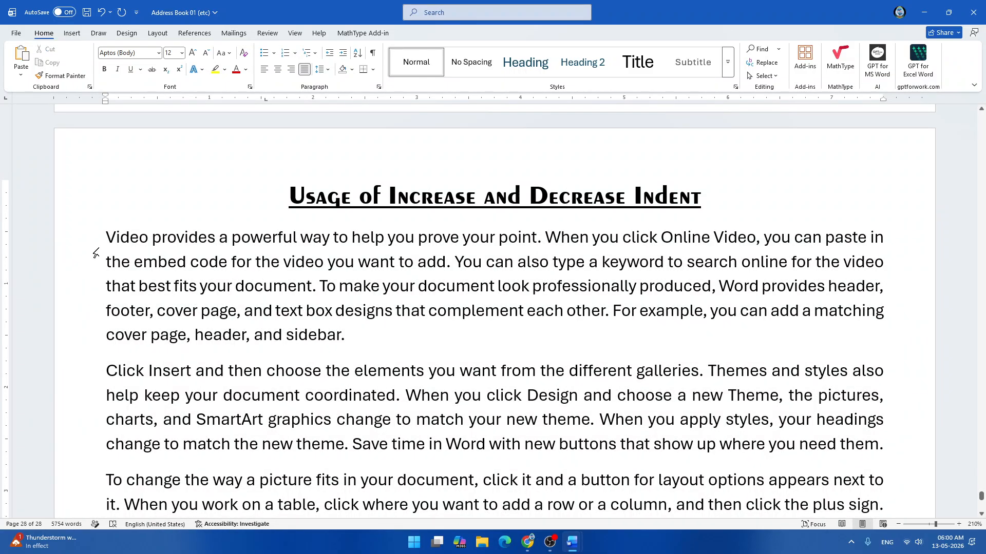
{"action": "left_click_drag", "start_coordinate": [106, 237], "coordinate": [426, 339]}
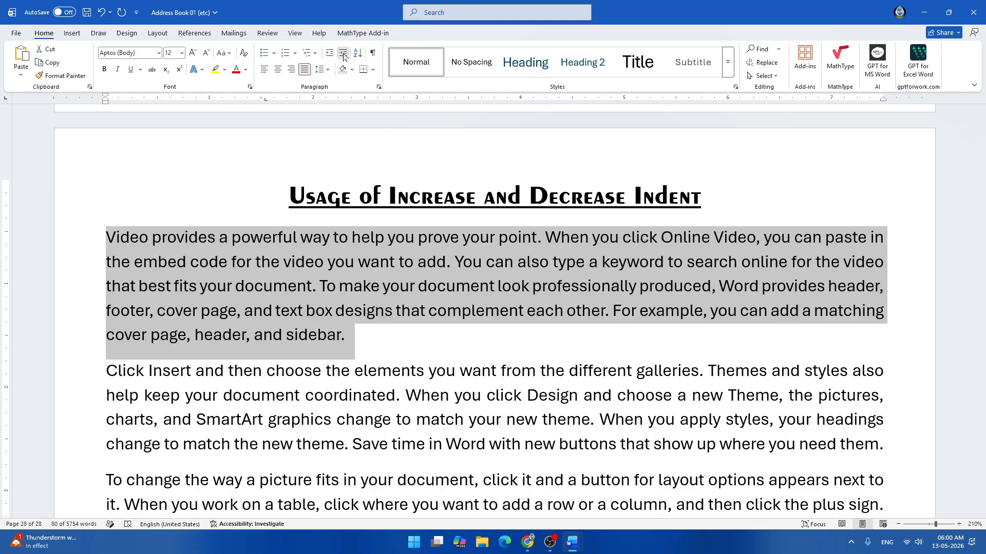
{"action": "left_click", "coordinate": [343, 53]}
{"action": "left_click", "coordinate": [343, 53]}
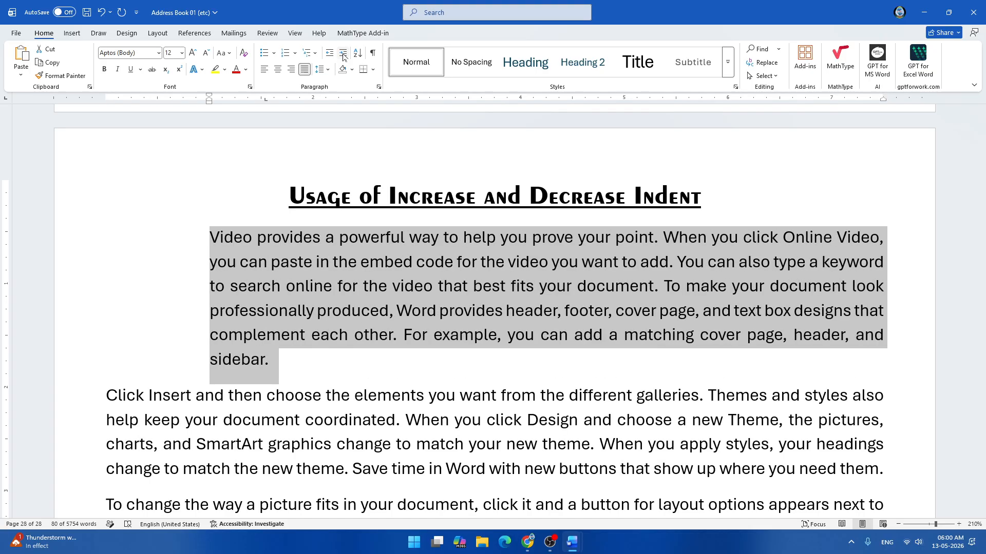
{"action": "left_click", "coordinate": [343, 54]}
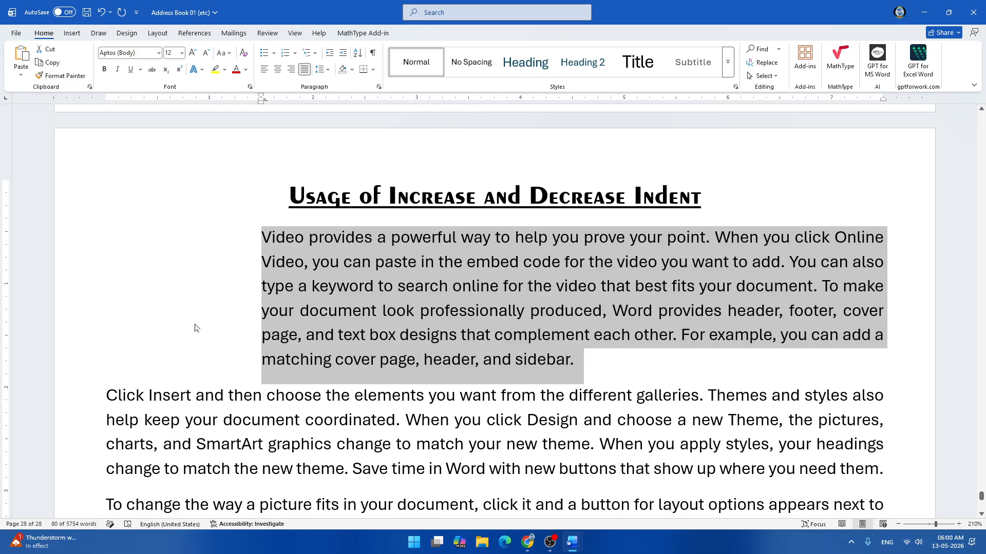
- Reselect the first body paragraph and increase its left indent further, to 2.5 inches
{"action": "left_click", "coordinate": [242, 333]}
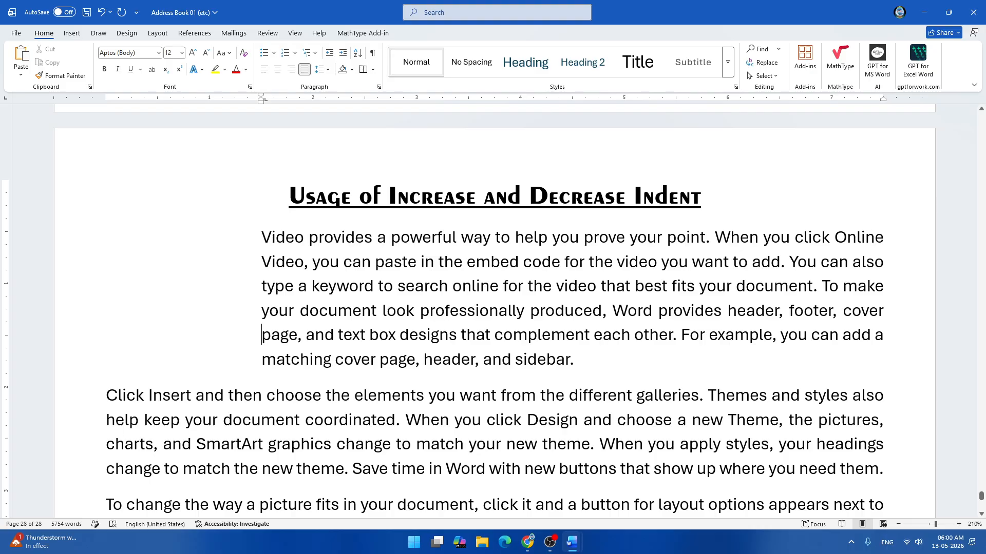
{"action": "left_click_drag", "start_coordinate": [262, 237], "coordinate": [577, 362]}
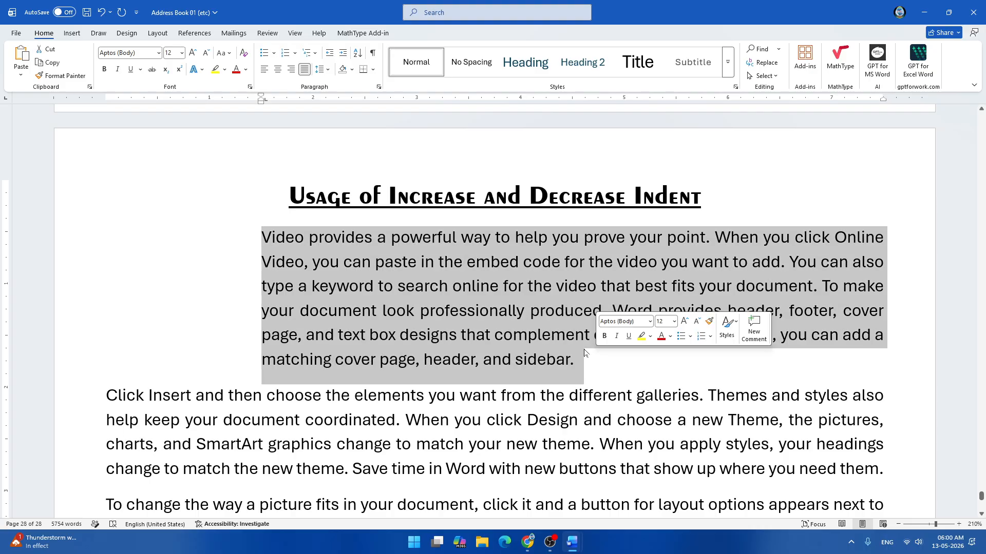
{"action": "left_click", "coordinate": [343, 53]}
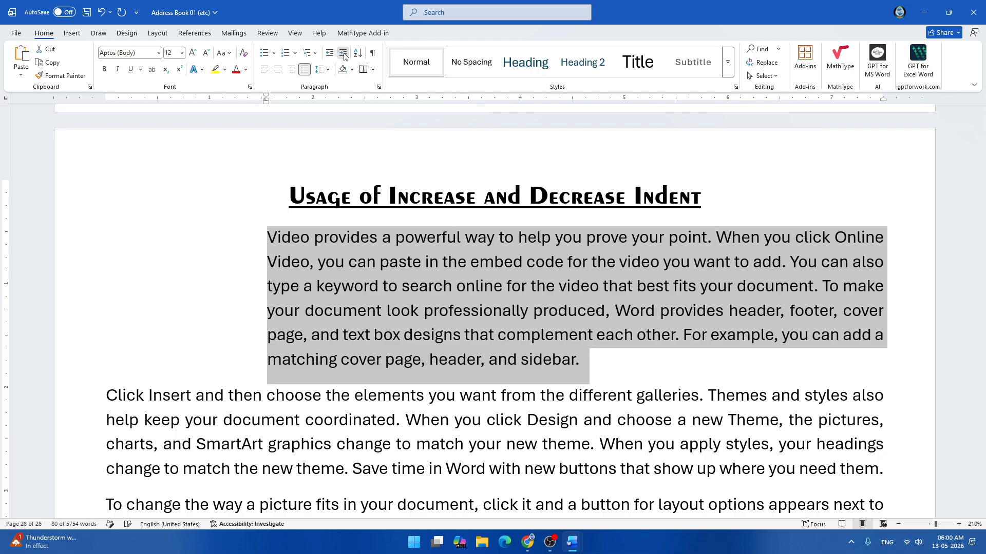
{"action": "left_click", "coordinate": [343, 53]}
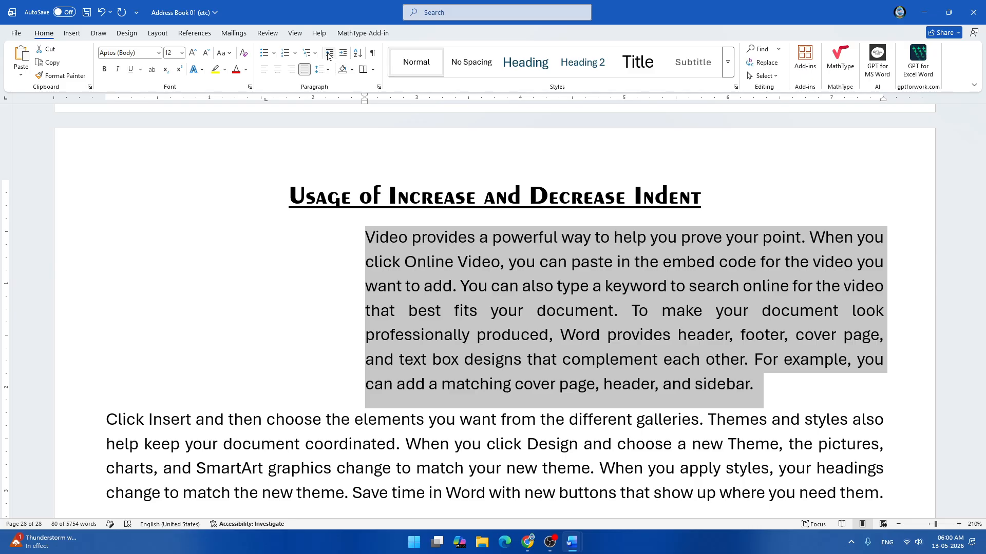
- Decrease the first body paragraph's indent step by step back to the left margin
{"action": "left_click", "coordinate": [329, 54]}
{"action": "left_click", "coordinate": [329, 54]}
{"action": "left_click", "coordinate": [329, 53]}
{"action": "left_click", "coordinate": [329, 54]}
{"action": "left_click", "coordinate": [329, 53]}
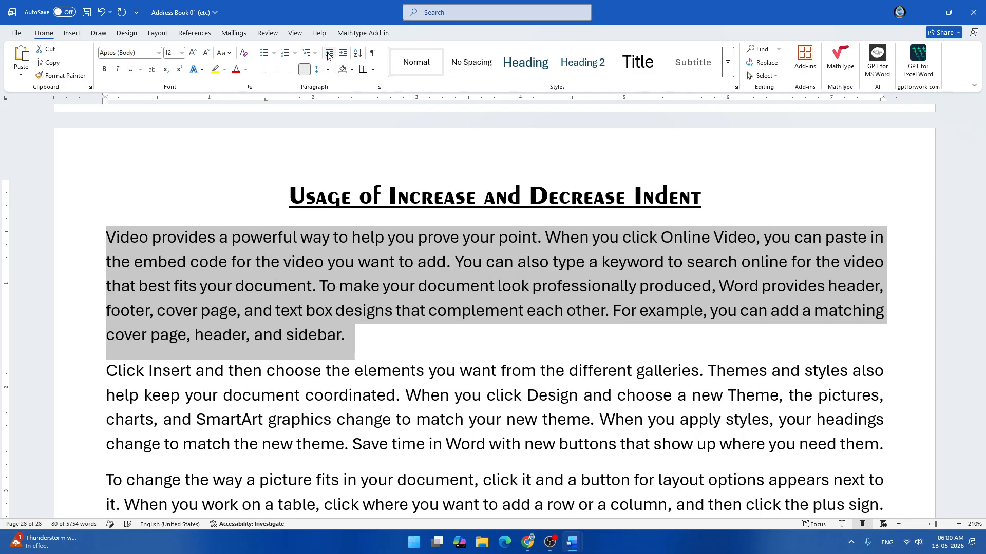
- Increase the first body paragraph's left indent to 1.55 inches
{"action": "left_click", "coordinate": [343, 53]}
{"action": "left_click", "coordinate": [343, 53]}
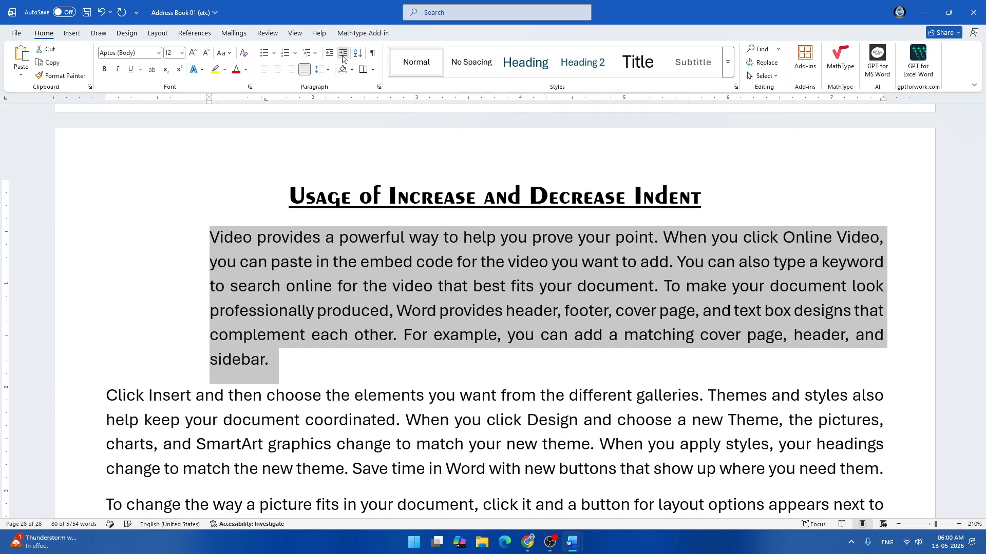
{"action": "left_click", "coordinate": [343, 53]}
- Increase the left indent of the third body paragraph, beginning "To change the way a picture fits", to 1.5 inches
{"action": "scroll", "coordinate": [493, 308], "scroll_direction": "down", "scroll_amount": 5}
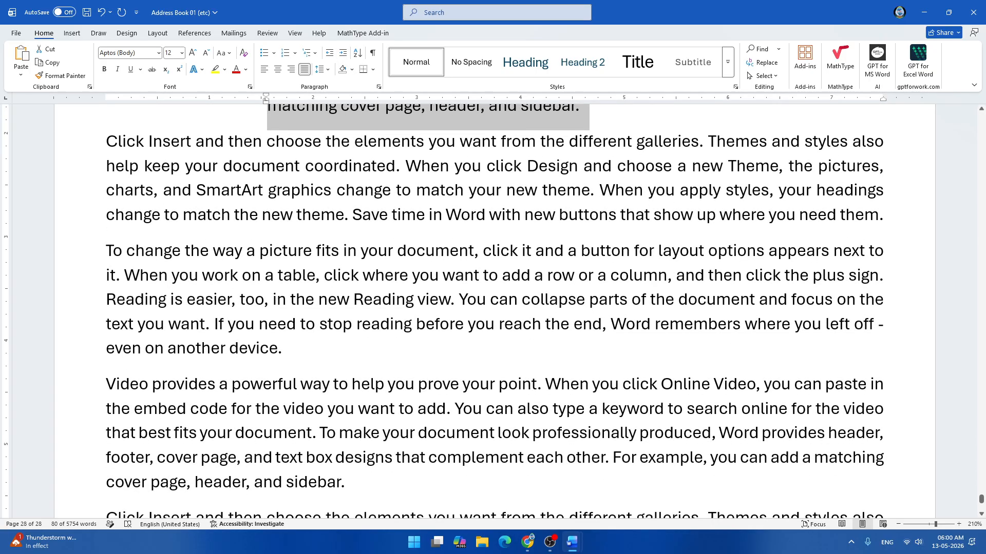
{"action": "left_click_drag", "start_coordinate": [106, 251], "coordinate": [282, 348]}
{"action": "scroll", "coordinate": [282, 348], "scroll_direction": "up", "scroll_amount": 4}
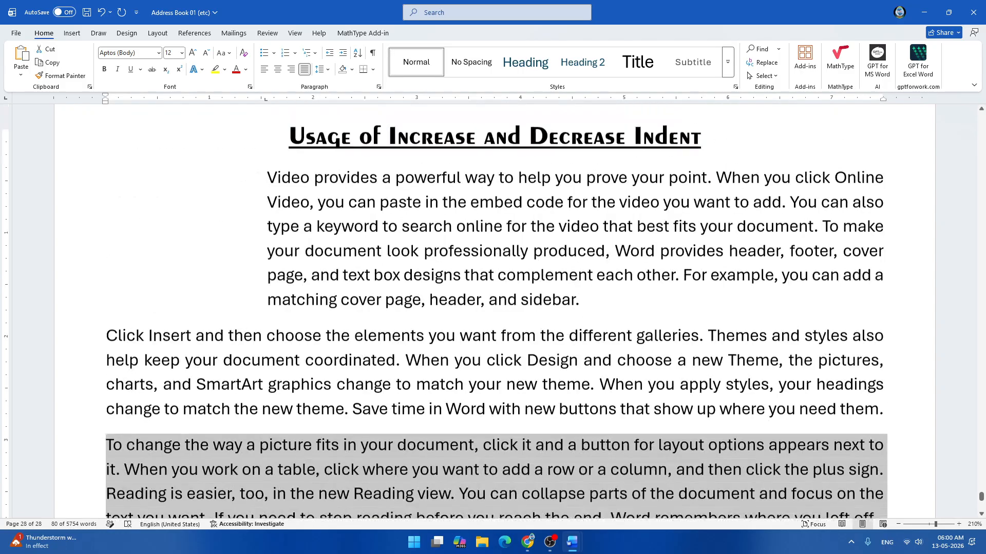
{"action": "left_click", "coordinate": [344, 53]}
- Increase the left indent of the last body paragraph, beginning "Click Insert and then choose", to 1.5 inches
{"action": "scroll", "coordinate": [372, 165], "scroll_direction": "down", "scroll_amount": 8}
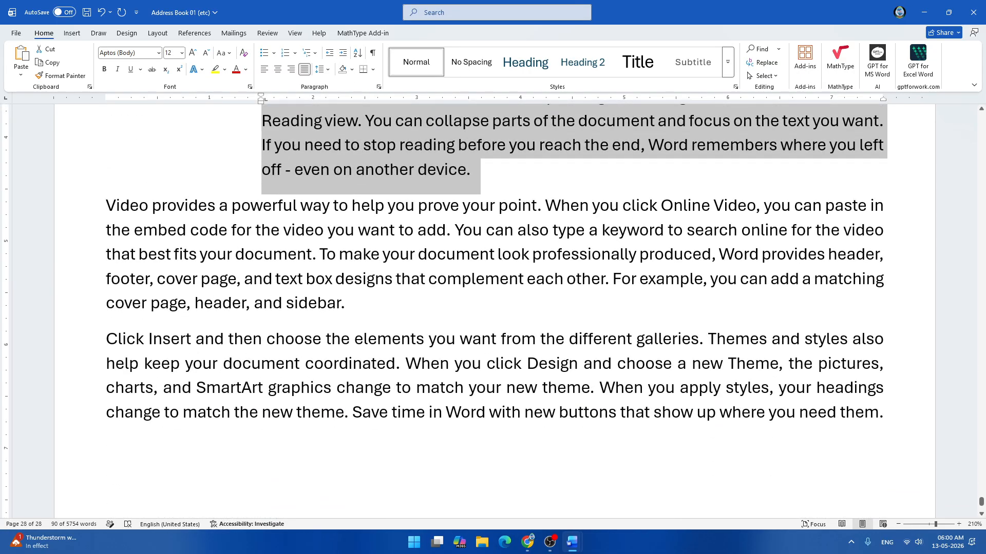
{"action": "left_click_drag", "start_coordinate": [106, 338], "coordinate": [883, 413]}
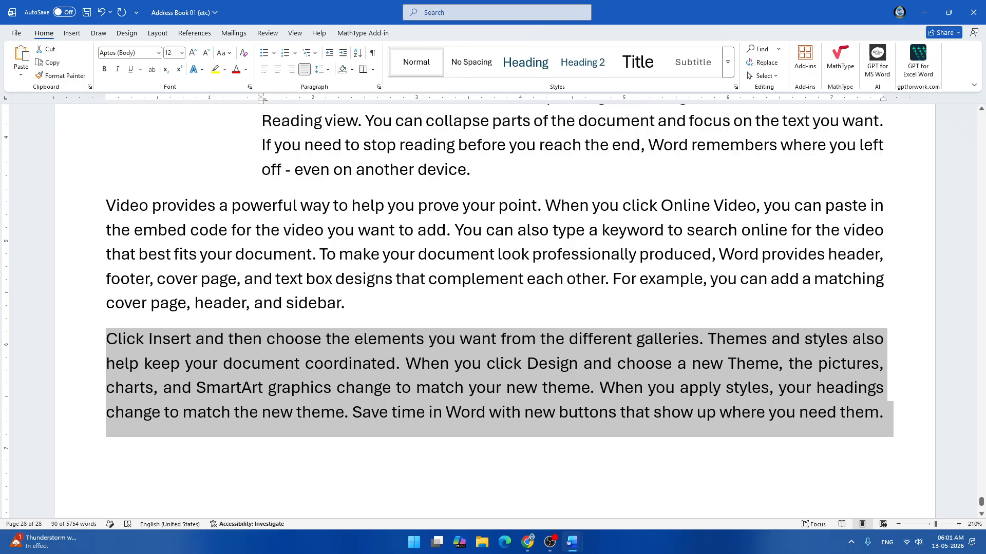
{"action": "left_click", "coordinate": [344, 55]}
{"action": "left_click", "coordinate": [344, 55]}
{"action": "left_click", "coordinate": [343, 54]}
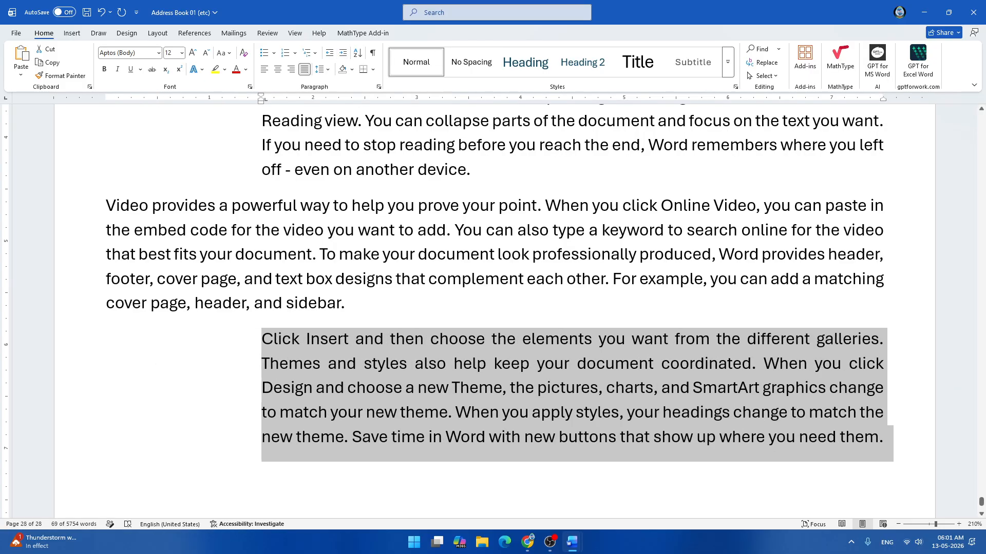
- Return to the first indented paragraph, select it, and look over its layout settings and the table insertion options
{"action": "scroll", "coordinate": [495, 311], "scroll_direction": "up", "scroll_amount": 13}
{"action": "scroll", "coordinate": [495, 311], "scroll_direction": "down", "scroll_amount": 4}
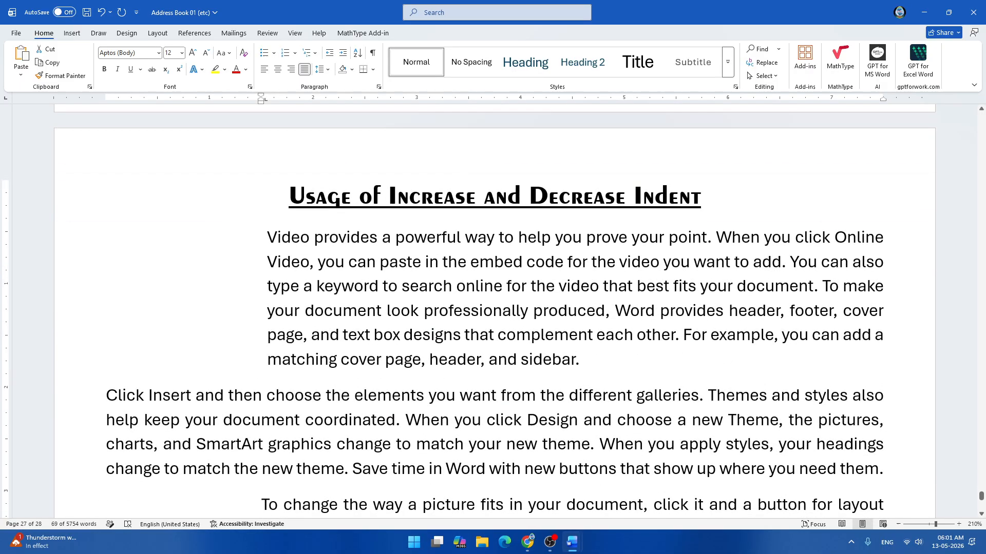
{"action": "left_click", "coordinate": [267, 262]}
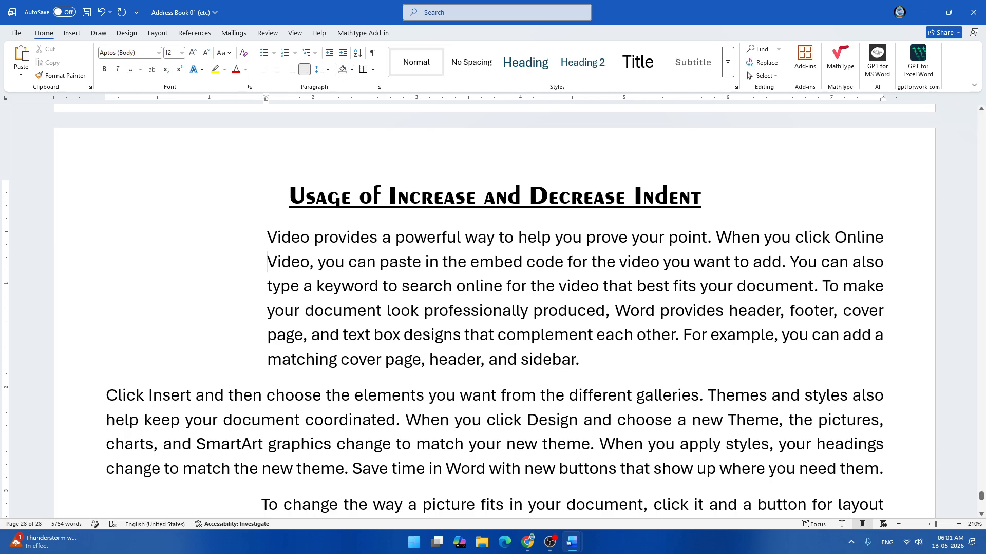
{"action": "left_click_drag", "start_coordinate": [268, 238], "coordinate": [598, 361]}
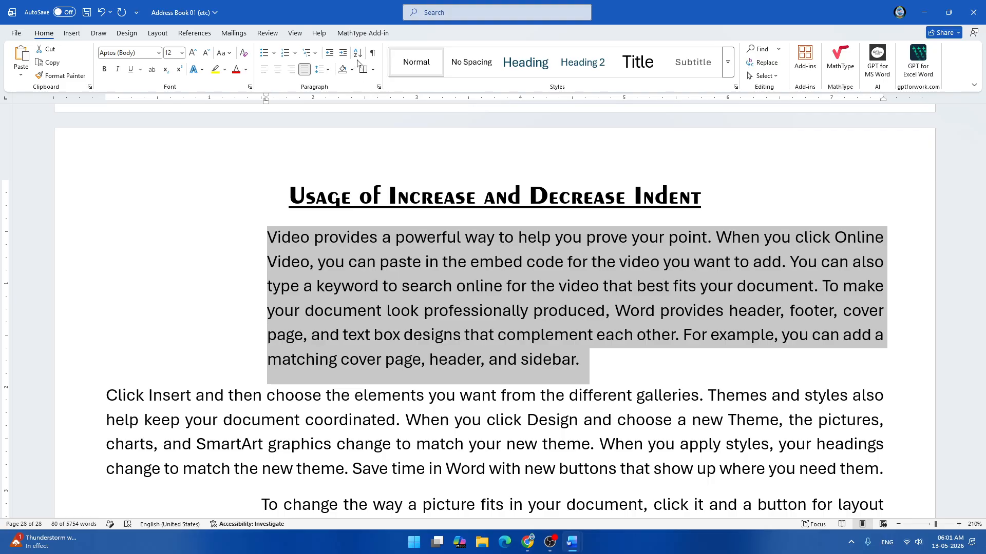
{"action": "left_click", "coordinate": [158, 34]}
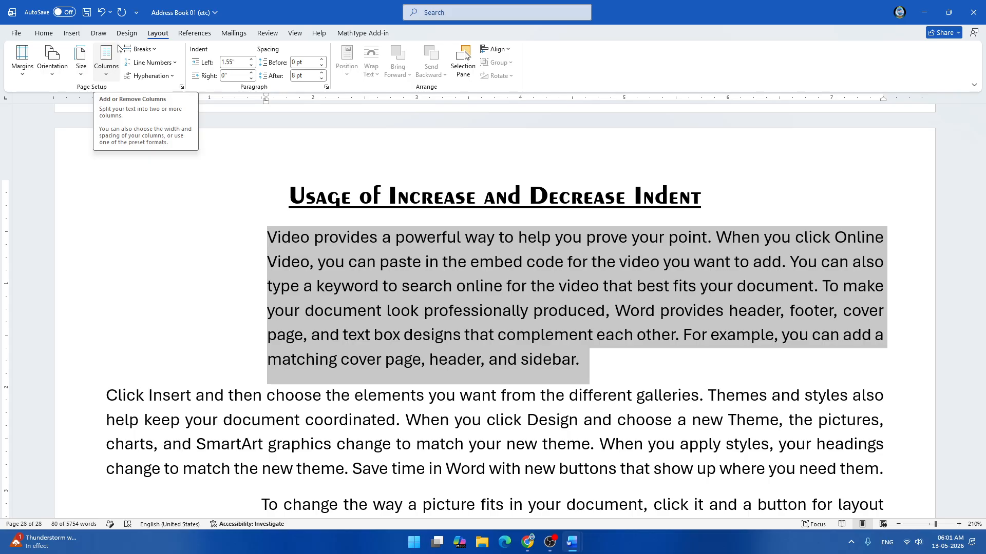
{"action": "left_click", "coordinate": [71, 35]}
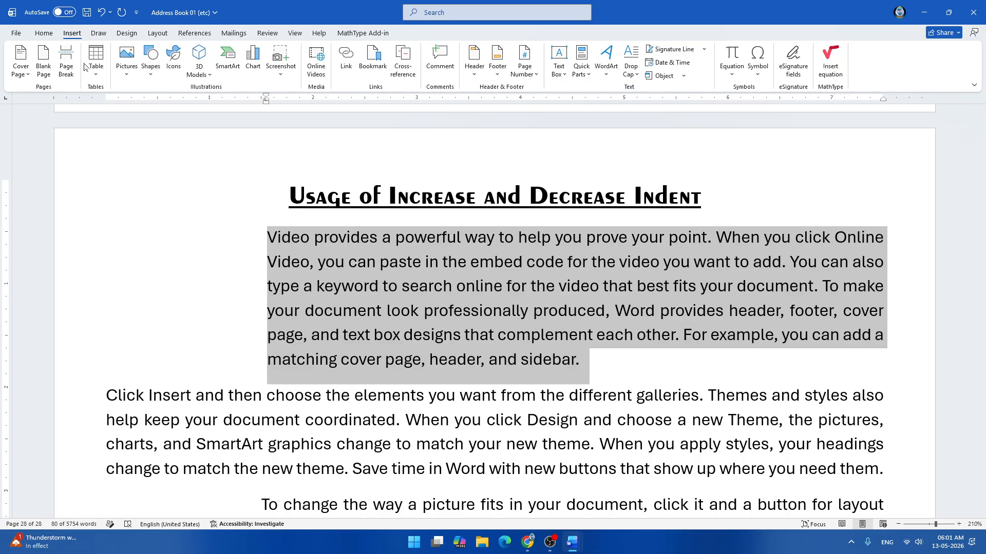
{"action": "left_click", "coordinate": [99, 77]}
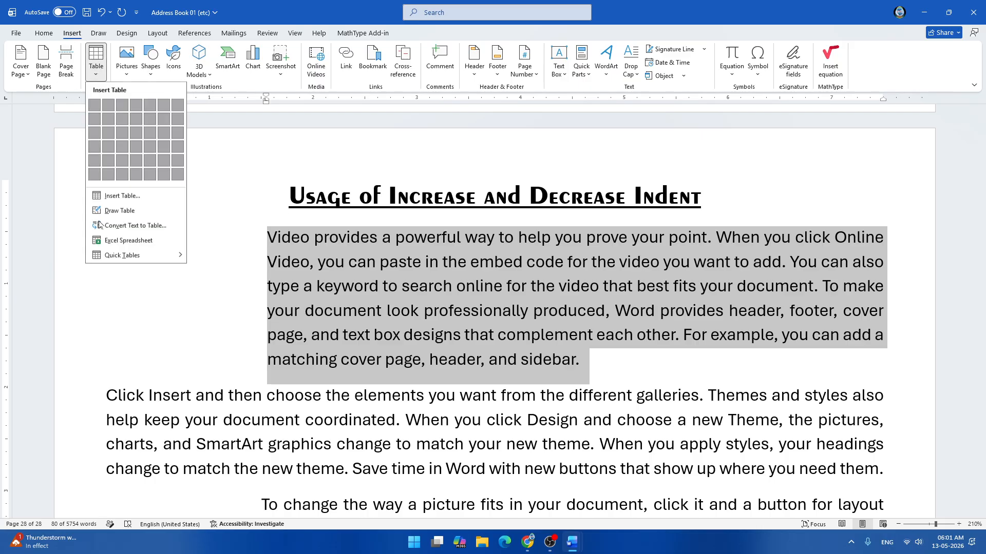
{"action": "left_click", "coordinate": [151, 192]}
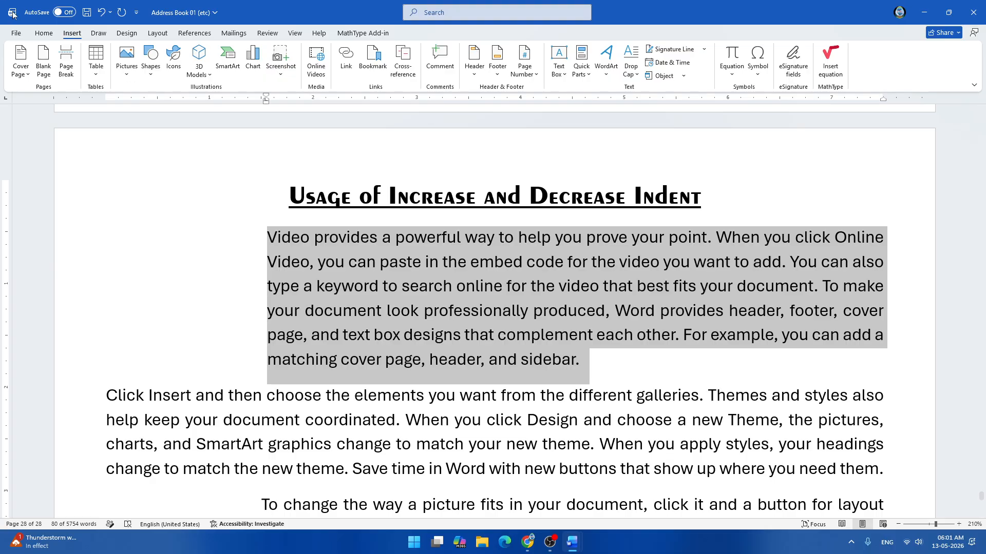
- Set the line spacing of the first body paragraph, beginning "Video provides a powerful way", to 1.5
{"action": "left_click", "coordinate": [50, 35]}
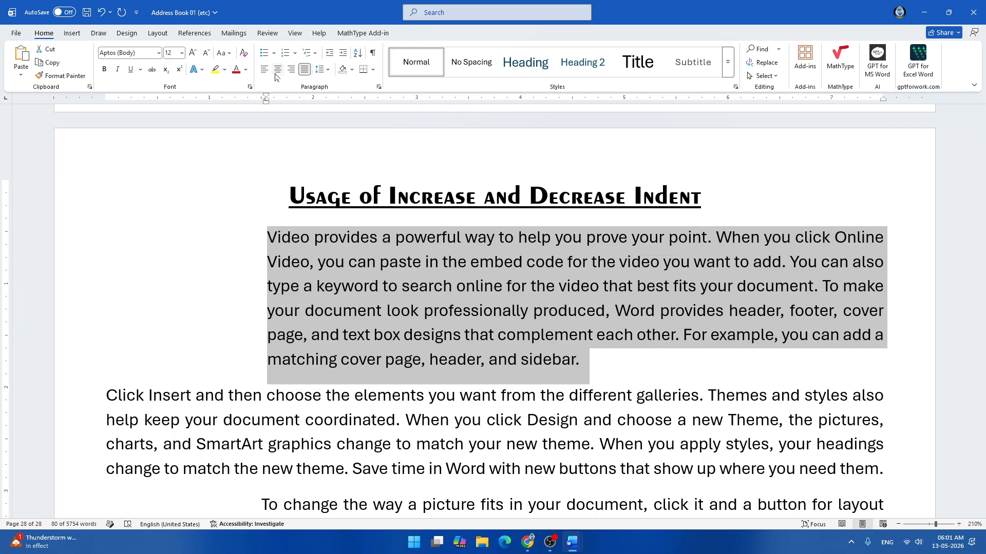
{"action": "left_click", "coordinate": [326, 72]}
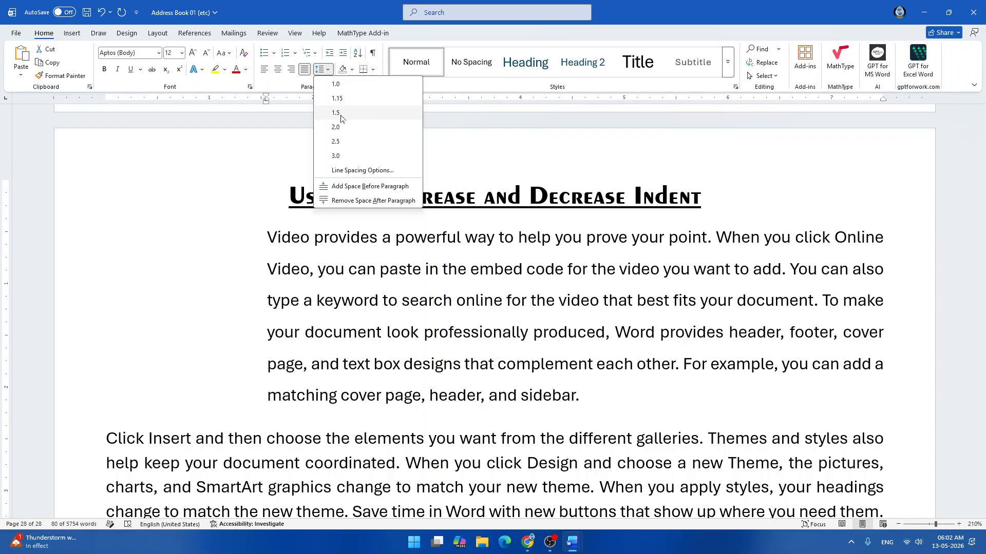
{"action": "left_click", "coordinate": [341, 114]}
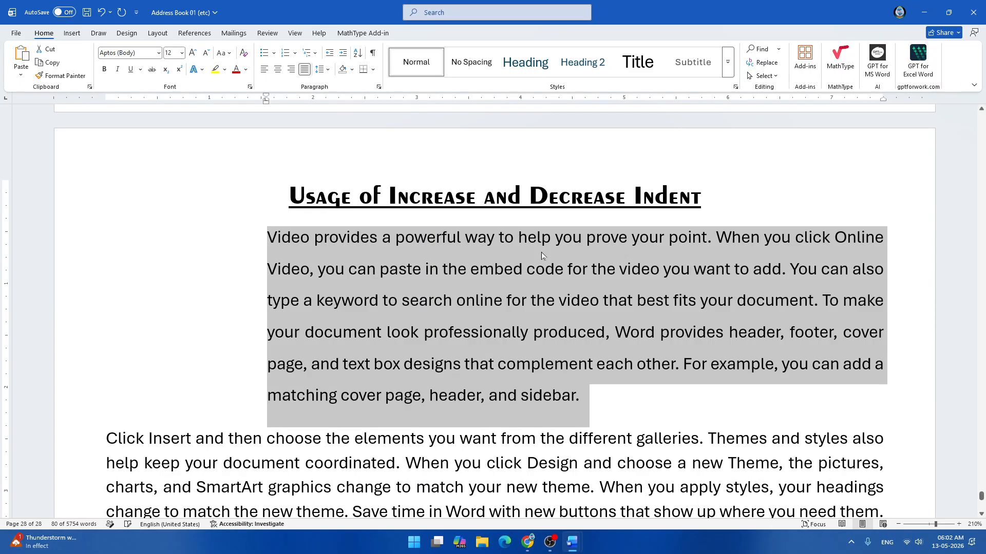
{"action": "left_click", "coordinate": [619, 414]}
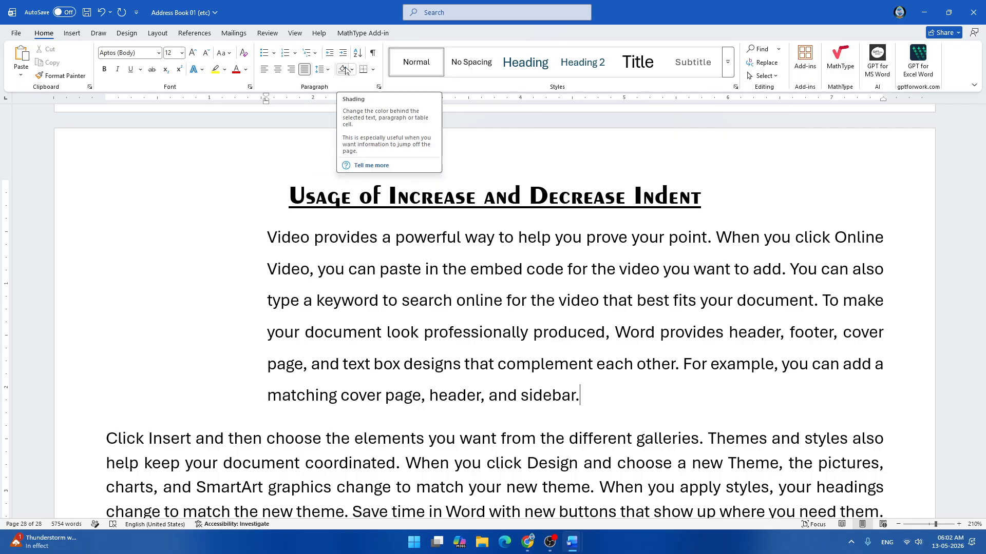
{"action": "left_click", "coordinate": [390, 237]}
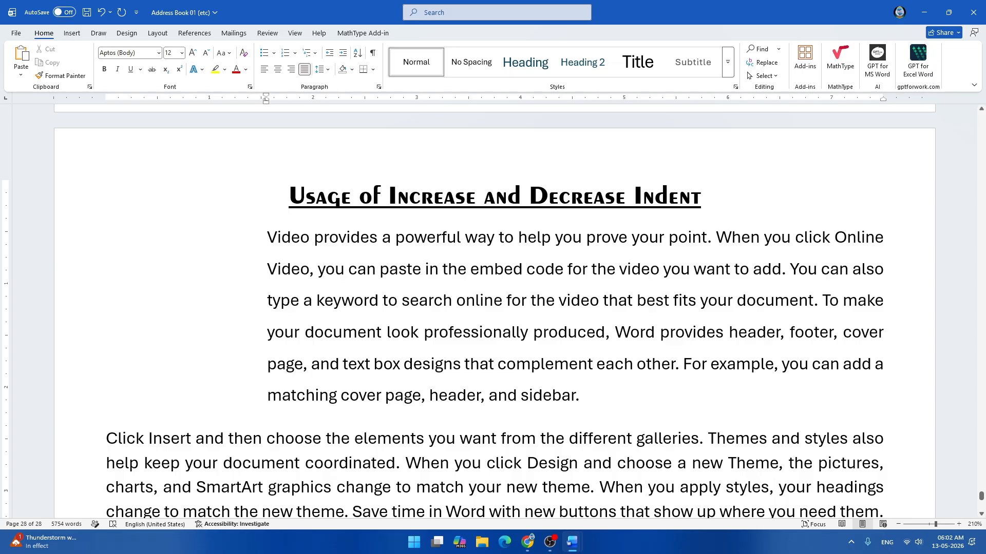
{"action": "left_click_drag", "start_coordinate": [267, 237], "coordinate": [606, 332]}
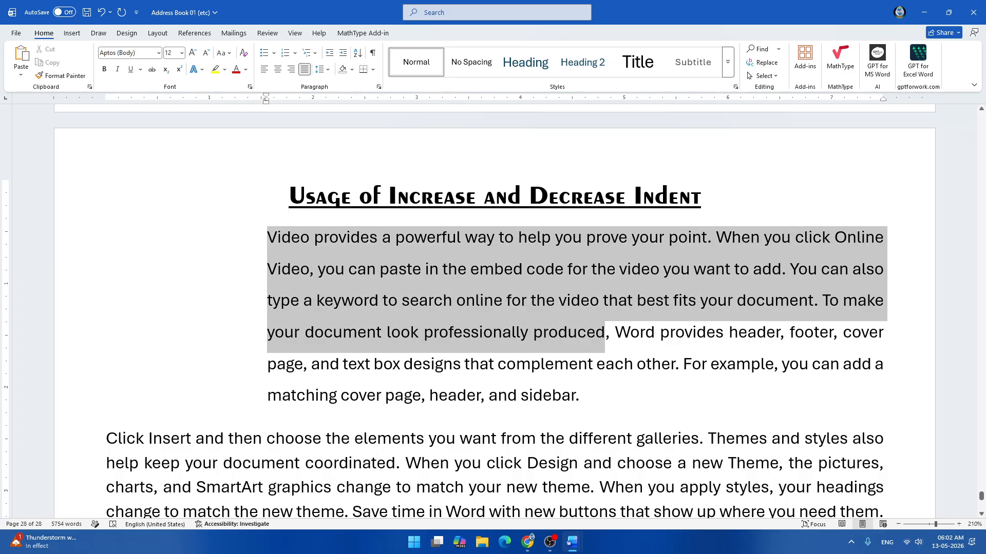
{"action": "key", "text": "shift+Right"}
{"action": "key", "text": "ctrl+shift+Down"}
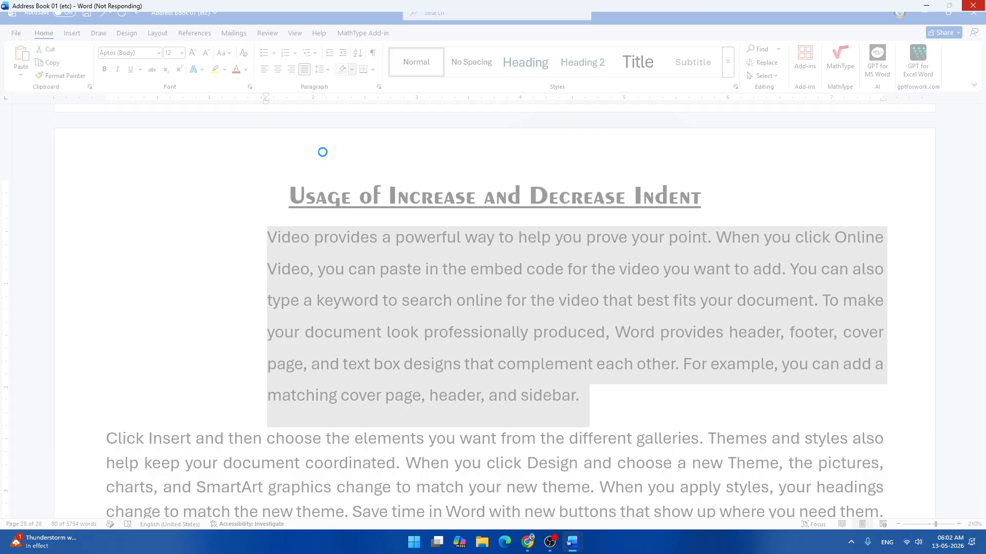
{"action": "left_click", "coordinate": [322, 149]}
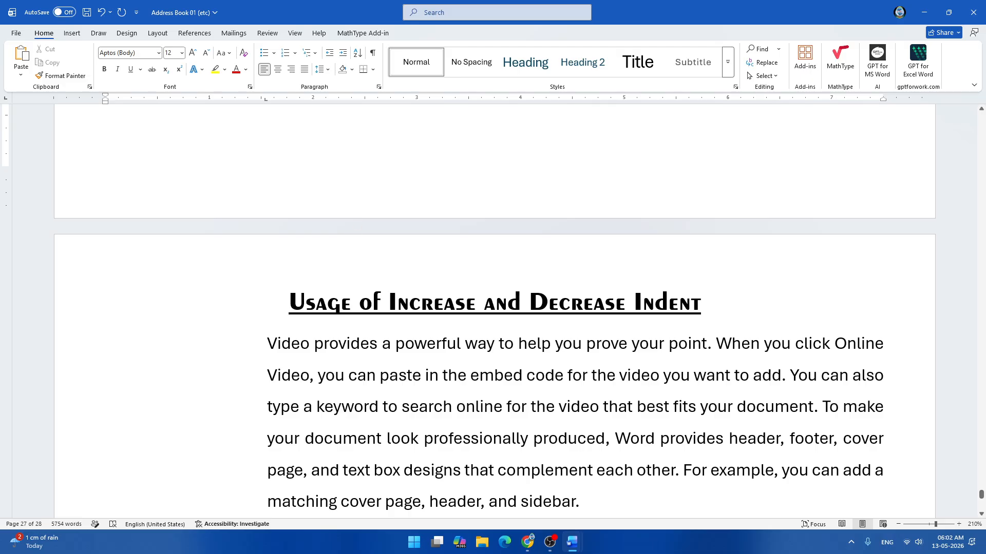
- Set the first body paragraph's line spacing to 2.0
{"action": "scroll", "coordinate": [494, 310], "scroll_direction": "down", "scroll_amount": 2}
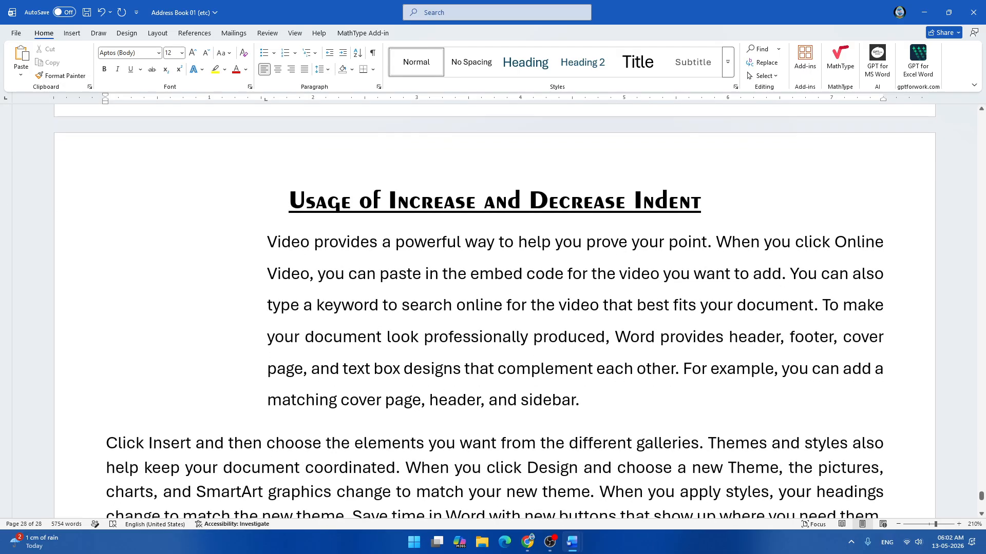
{"action": "left_click_drag", "start_coordinate": [267, 242], "coordinate": [611, 402]}
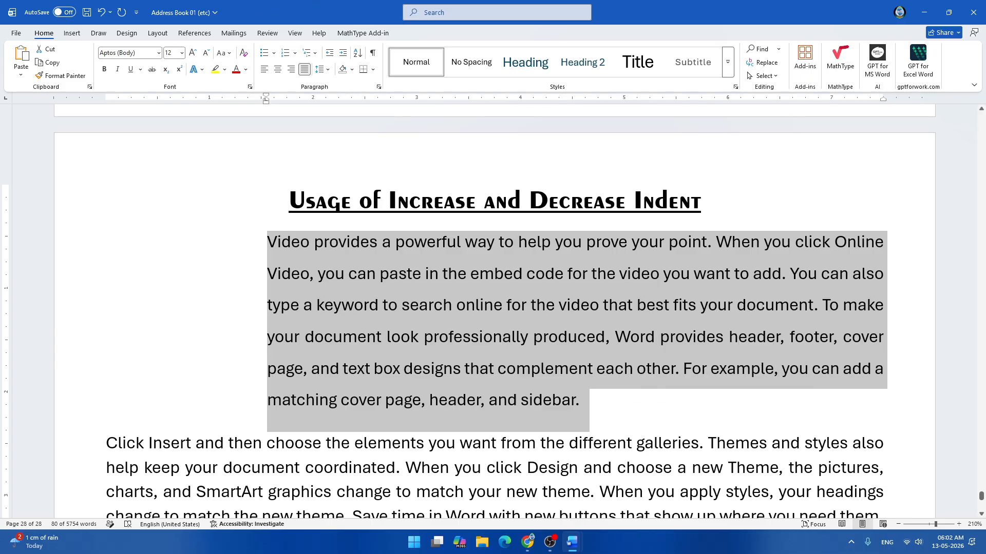
{"action": "scroll", "coordinate": [495, 317], "scroll_direction": "up", "scroll_amount": 3}
{"action": "scroll", "coordinate": [495, 317], "scroll_direction": "down", "scroll_amount": 3}
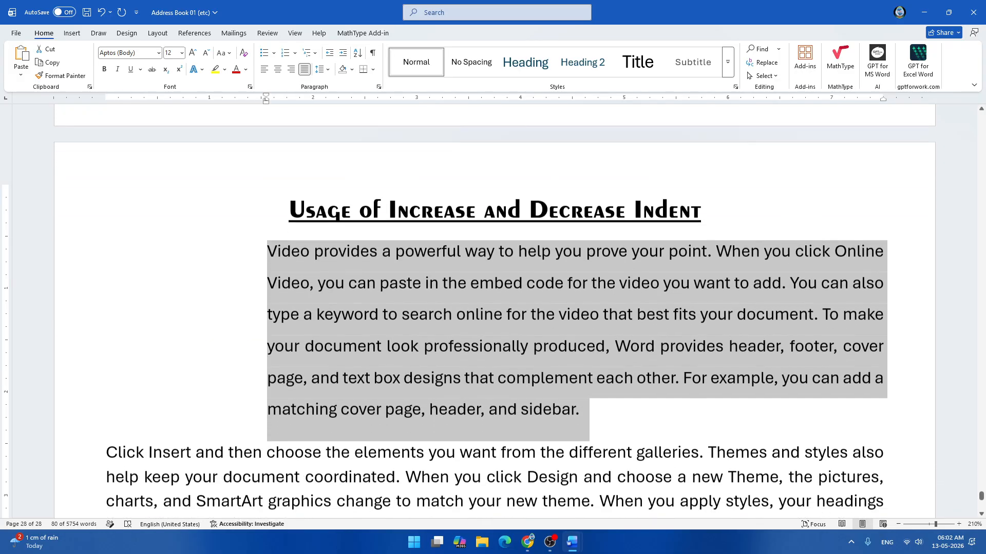
{"action": "left_click", "coordinate": [328, 73]}
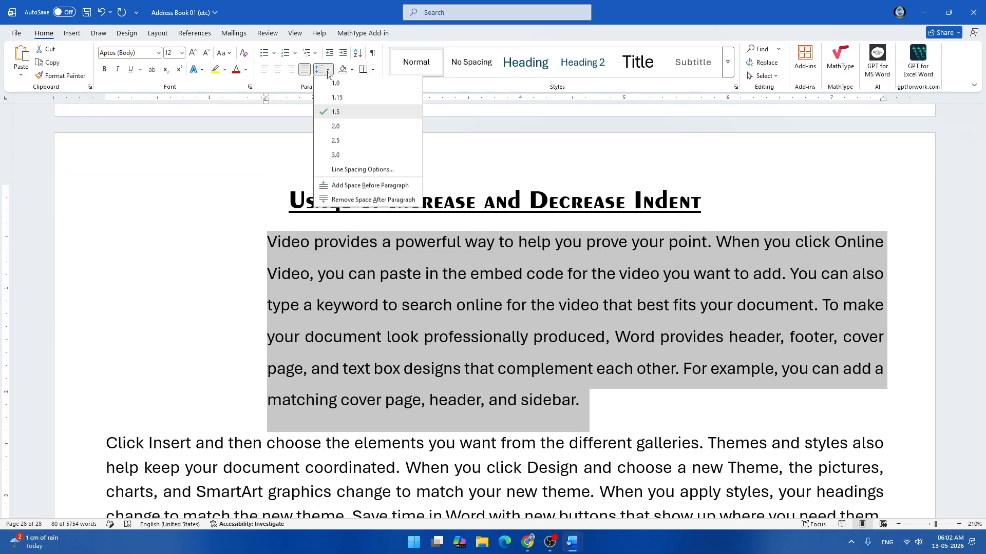
{"action": "left_click", "coordinate": [337, 128]}
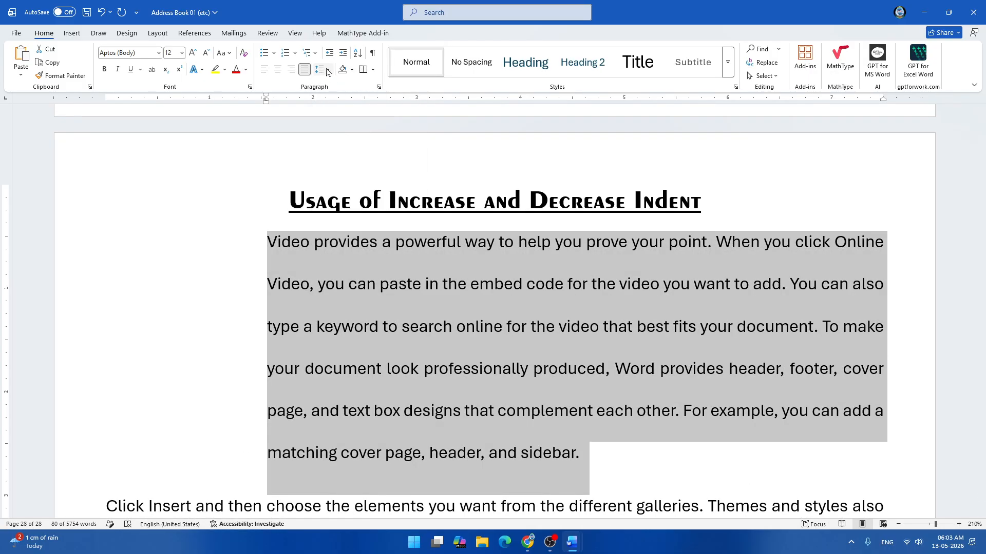
- Reduce the first body paragraph's line spacing to 1.15
{"action": "left_click", "coordinate": [328, 73]}
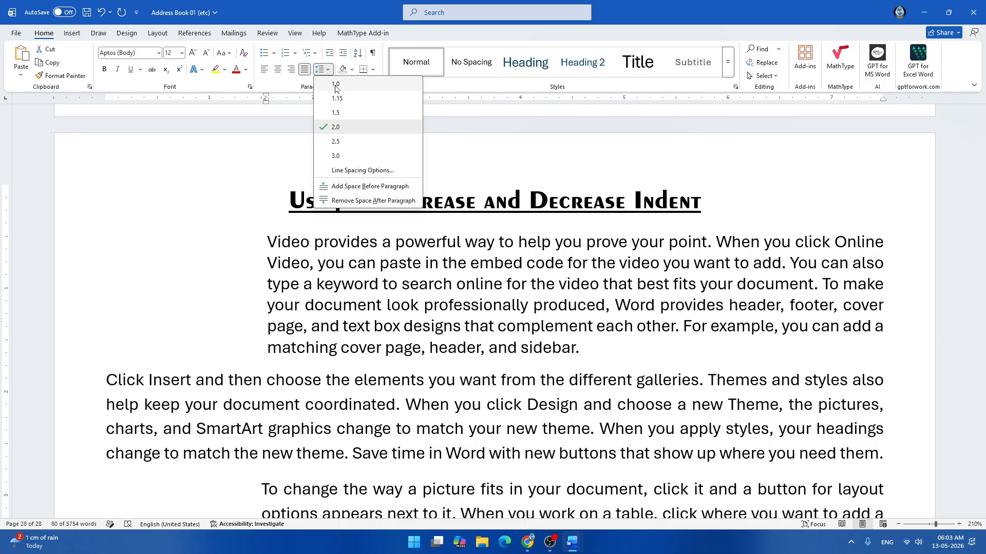
{"action": "key", "text": "Escape"}
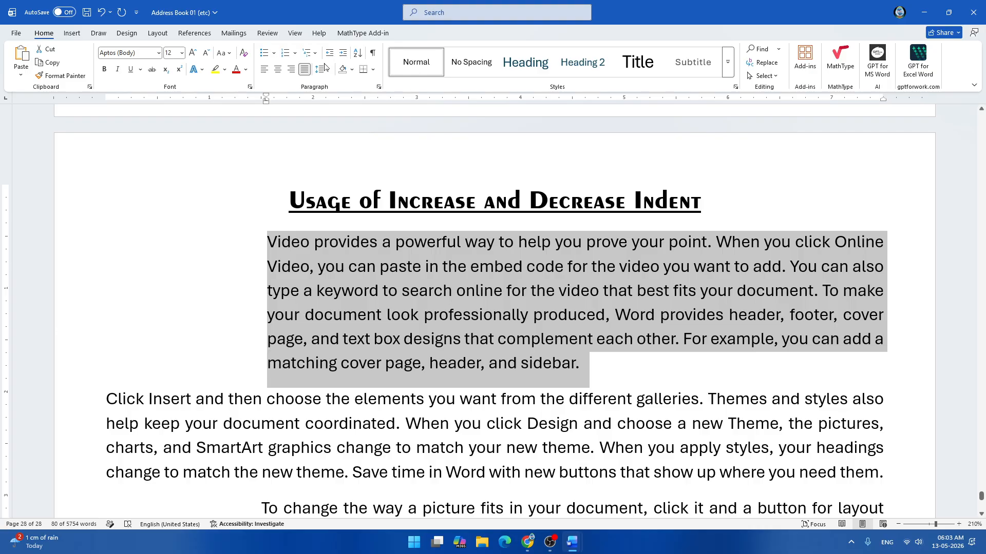
{"action": "left_click", "coordinate": [345, 266]}
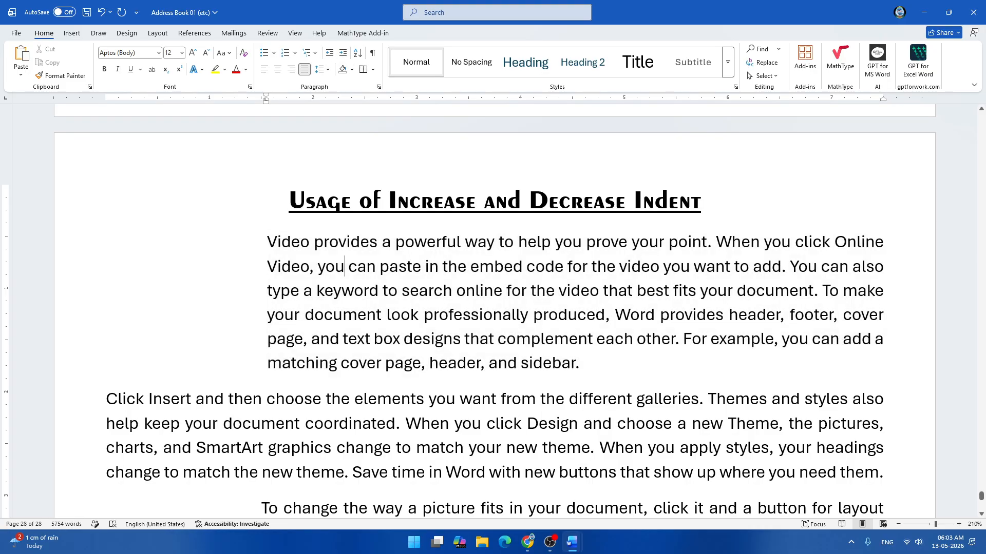
{"action": "left_click_drag", "start_coordinate": [267, 241], "coordinate": [813, 290]}
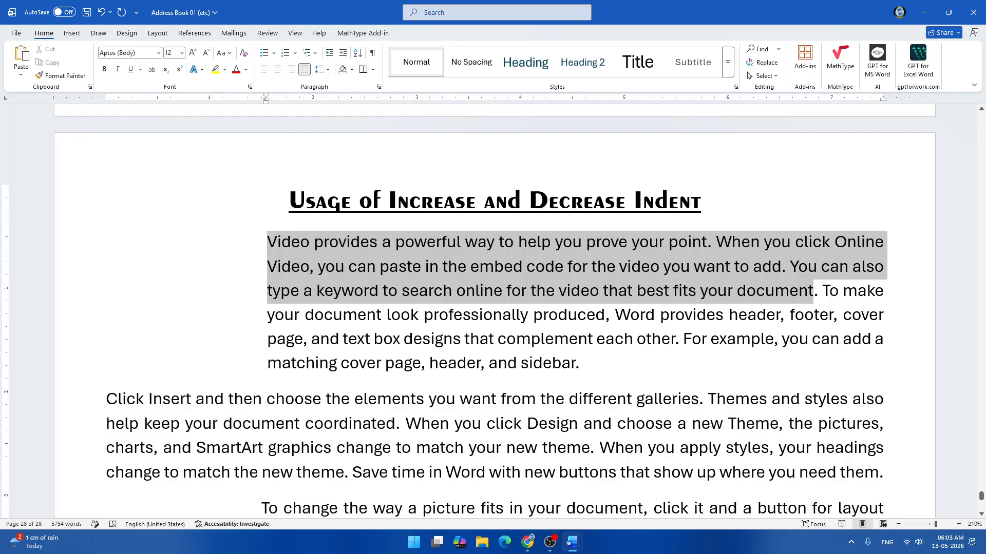
{"action": "left_click", "coordinate": [352, 70]}
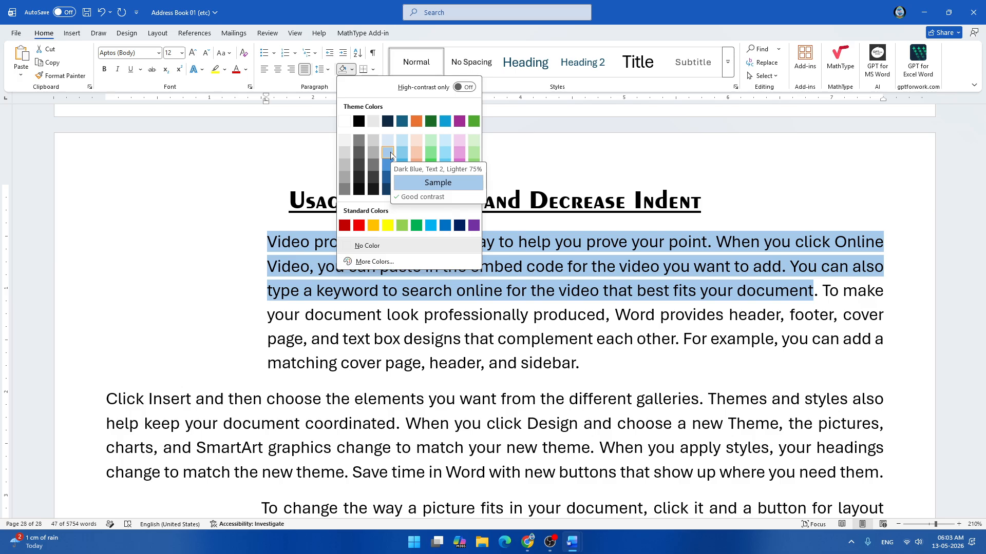
{"action": "left_click", "coordinate": [185, 213]}
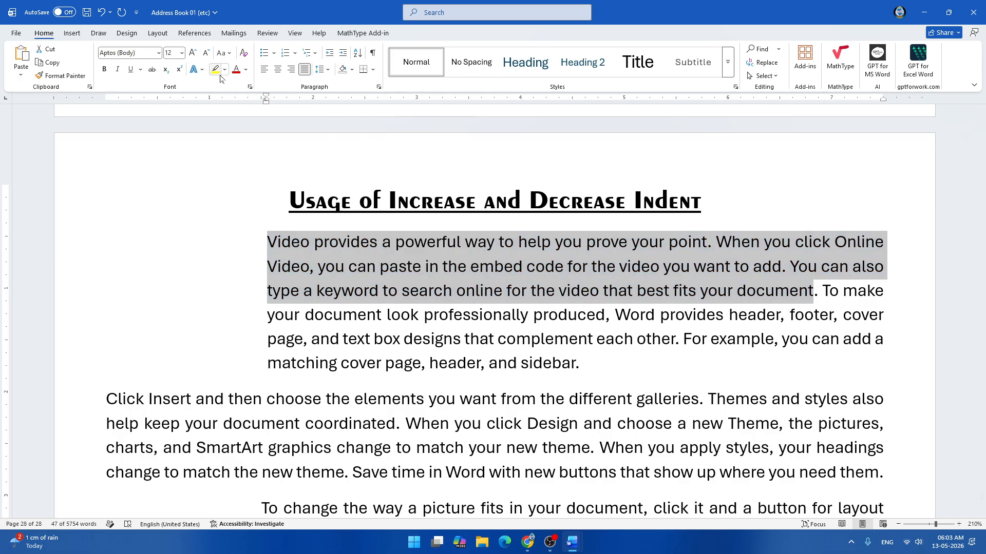
- Highlight the first two sentences of the first body paragraph in yellow
{"action": "left_click", "coordinate": [278, 244]}
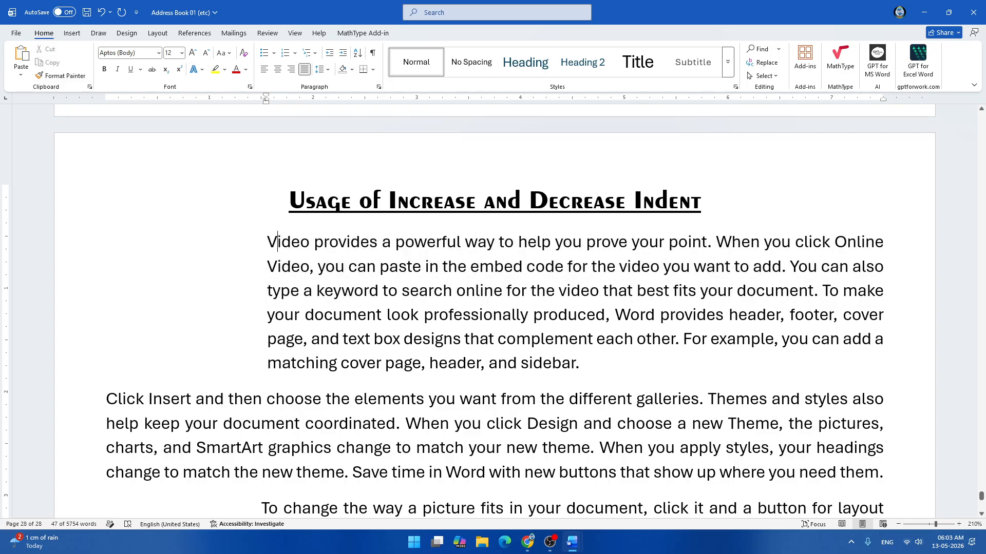
{"action": "left_click_drag", "start_coordinate": [278, 244], "coordinate": [785, 266]}
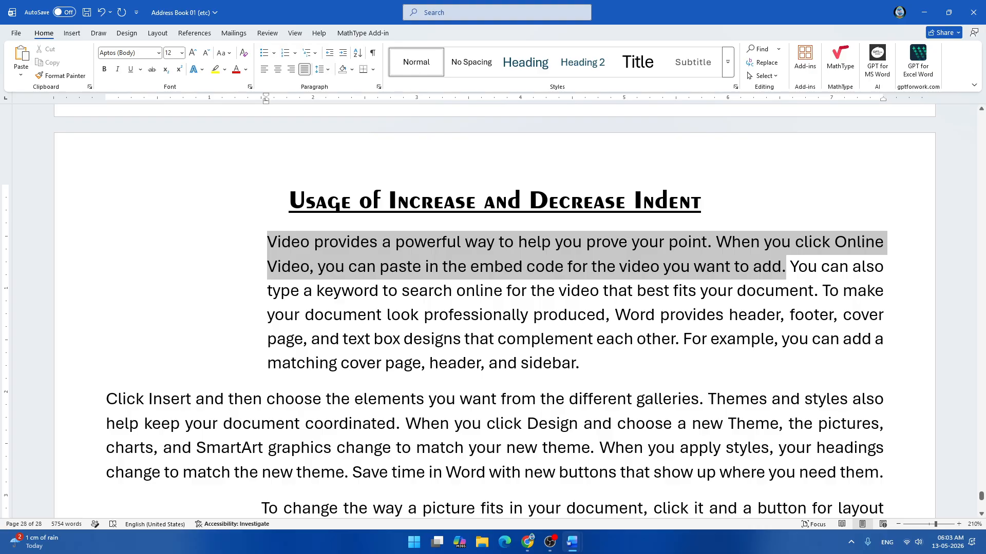
{"action": "left_click", "coordinate": [215, 70]}
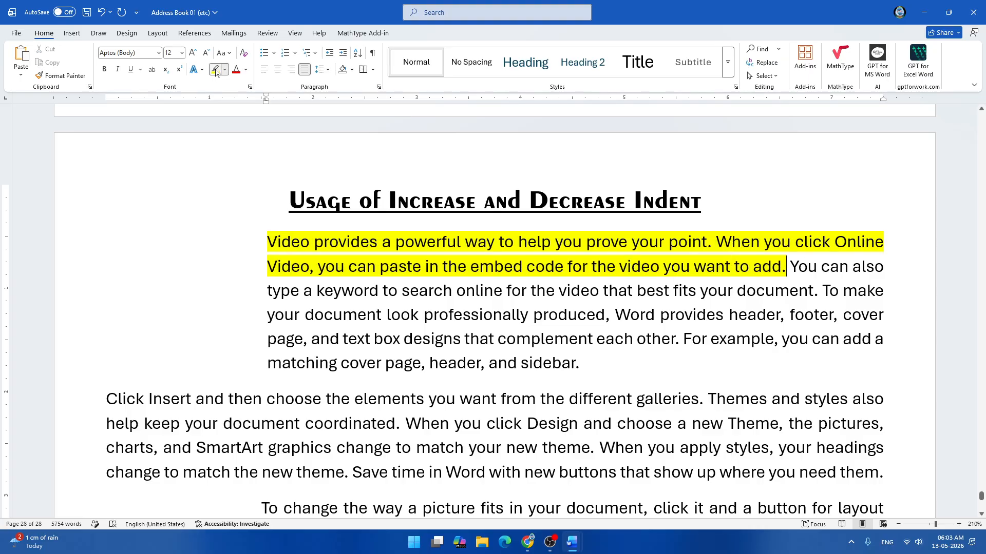
- Change the highlight on the first body paragraph's opening two sentences to bright green
{"action": "left_click", "coordinate": [225, 70]}
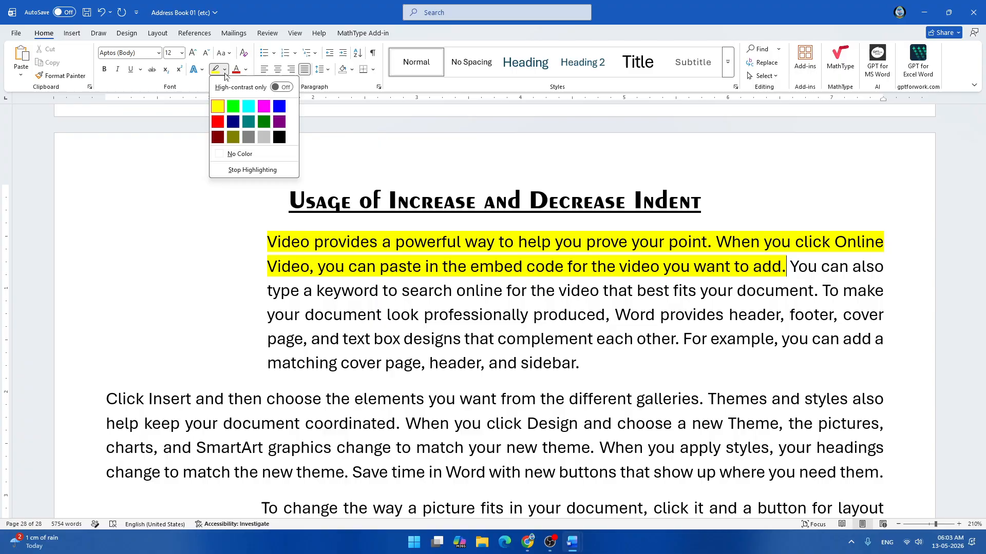
{"action": "left_click", "coordinate": [234, 106]}
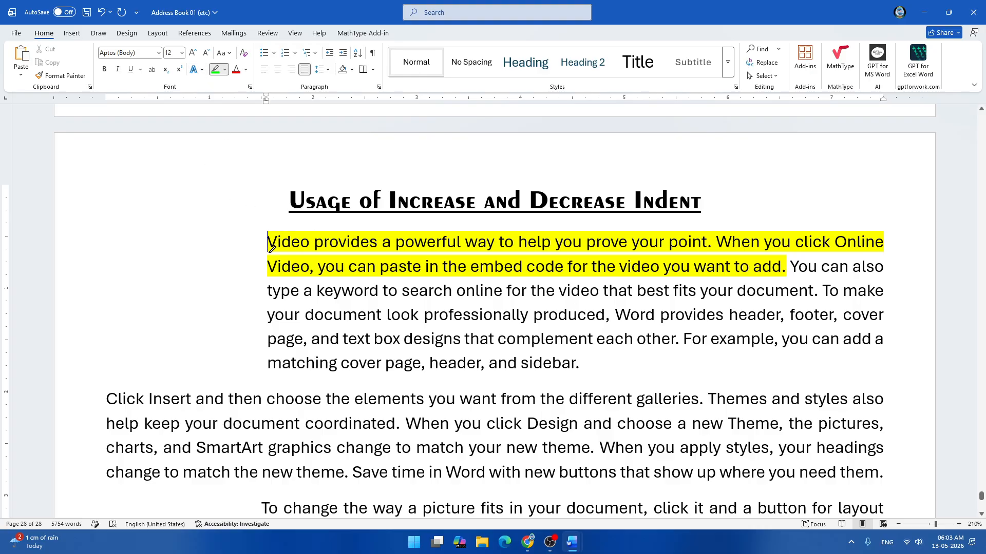
{"action": "left_click_drag", "start_coordinate": [266, 242], "coordinate": [787, 266]}
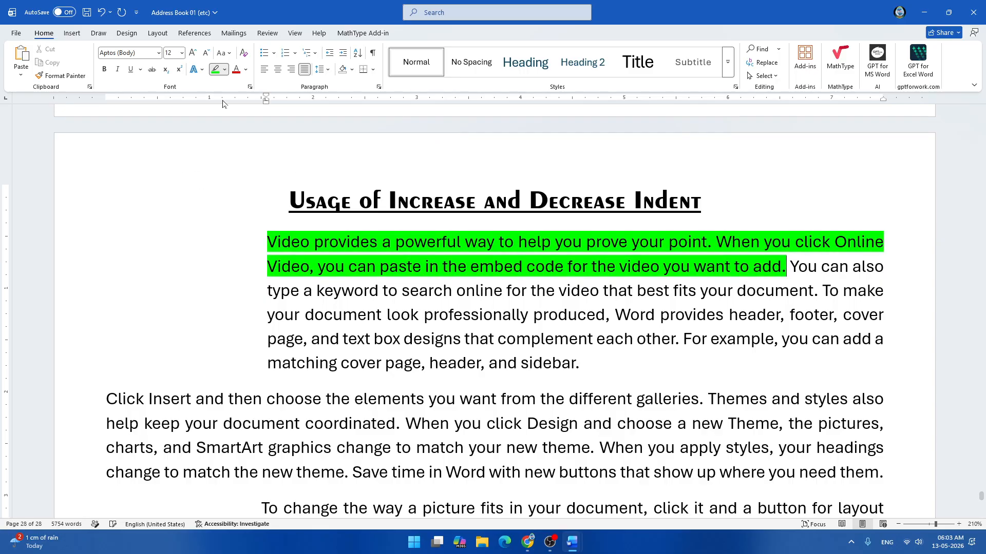
- Remove the highlight from the first body paragraph's opening two sentences using No Color, and leave highlighting mode
{"action": "left_click", "coordinate": [224, 69]}
{"action": "left_click", "coordinate": [313, 216]}
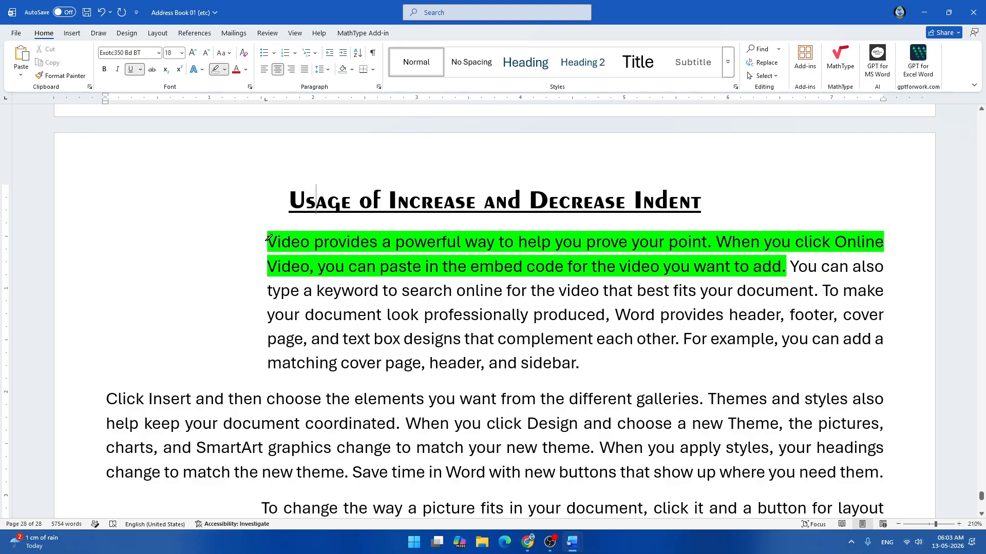
{"action": "left_click_drag", "start_coordinate": [269, 240], "coordinate": [499, 243]}
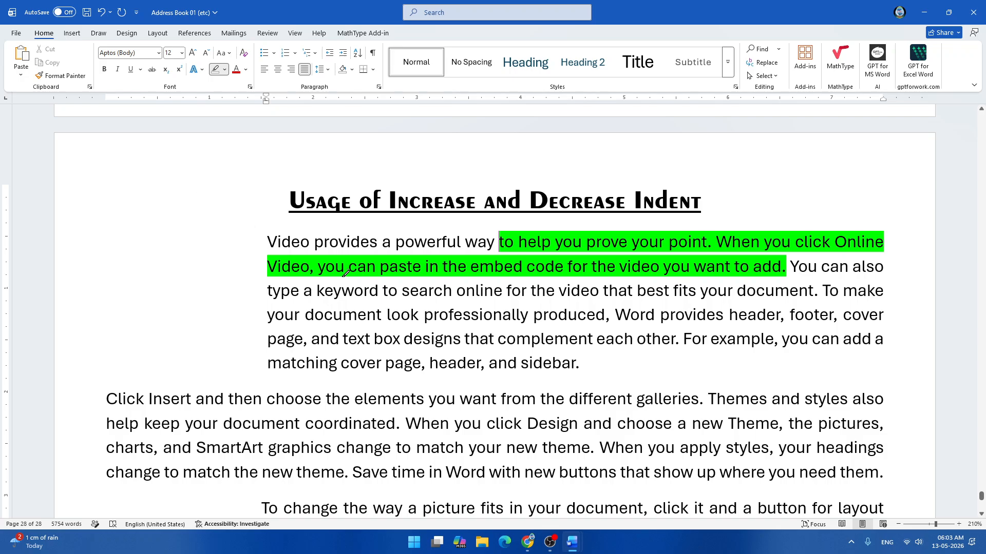
{"action": "mouse_move", "coordinate": [267, 235]}
{"action": "left_mouse_down"}
{"action": "mouse_move", "coordinate": [563, 252]}
{"action": "mouse_move", "coordinate": [754, 245]}
{"action": "mouse_move", "coordinate": [781, 268]}
{"action": "left_mouse_up"}
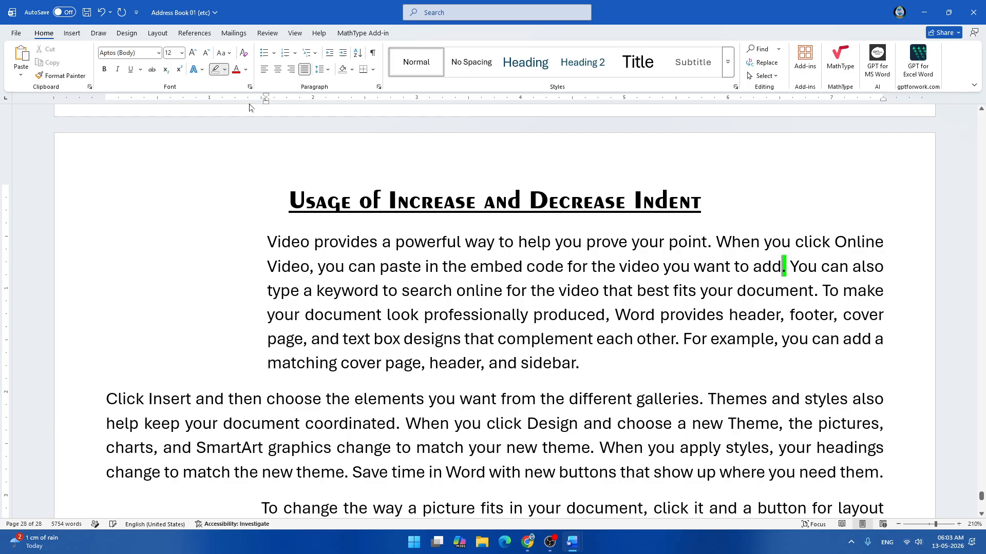
{"action": "left_click", "coordinate": [224, 69]}
{"action": "left_click", "coordinate": [241, 154]}
{"action": "left_click_drag", "start_coordinate": [267, 240], "coordinate": [790, 264]}
{"action": "left_click", "coordinate": [789, 264]}
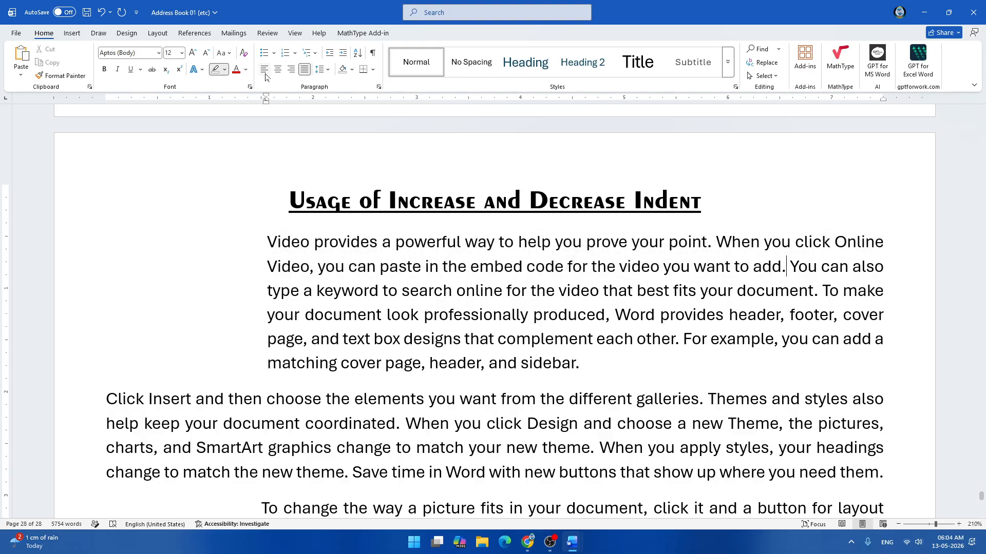
{"action": "left_click", "coordinate": [318, 172]}
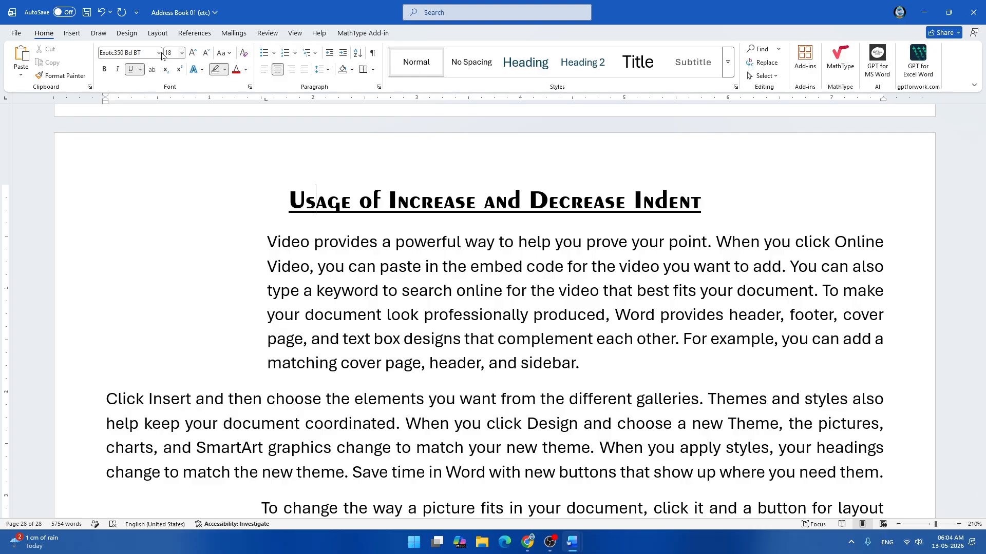
{"action": "left_click", "coordinate": [128, 52]}
{"action": "left_click", "coordinate": [225, 70]}
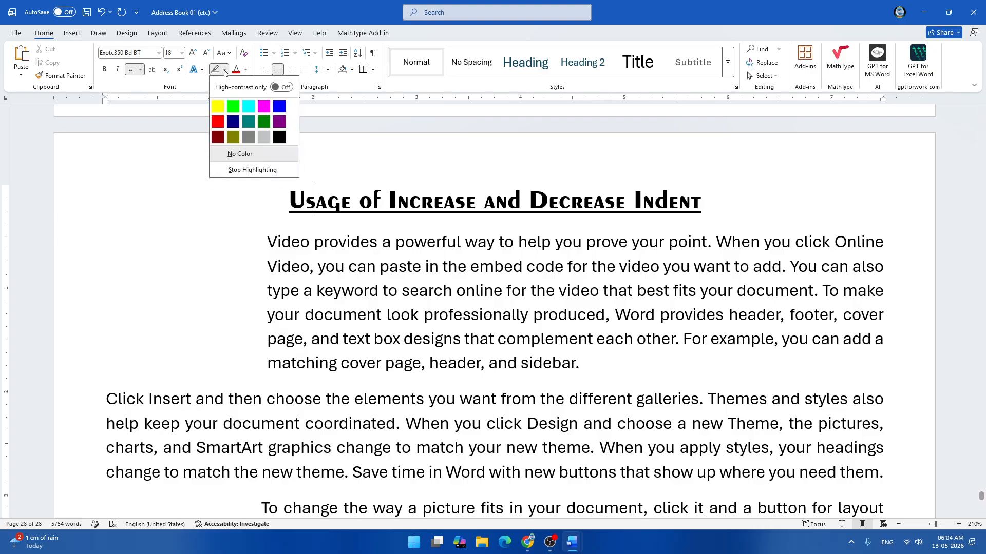
{"action": "left_click", "coordinate": [224, 71]}
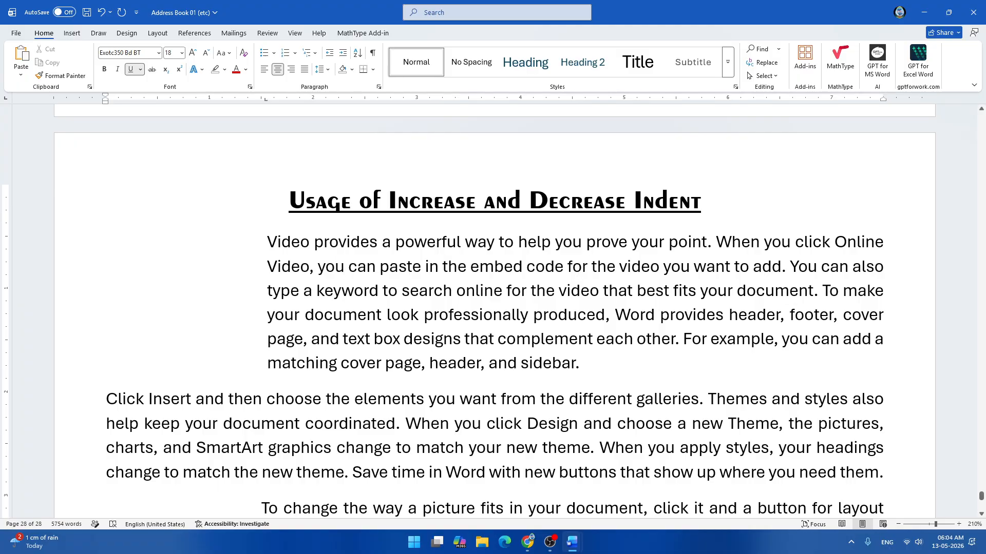
- Apply standard dark blue shading behind the first two sentences of the first body paragraph
{"action": "left_click_drag", "start_coordinate": [267, 241], "coordinate": [786, 266]}
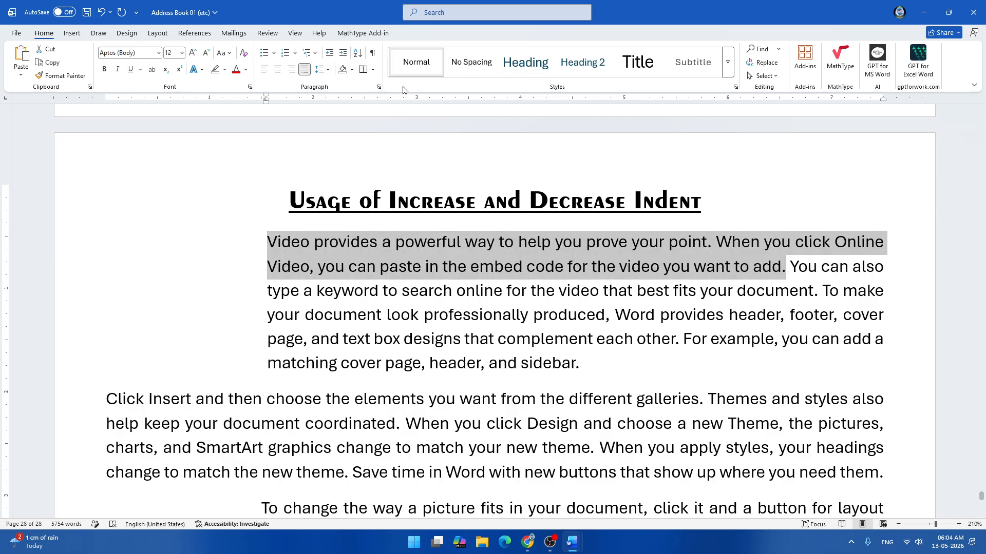
{"action": "left_click", "coordinate": [352, 70]}
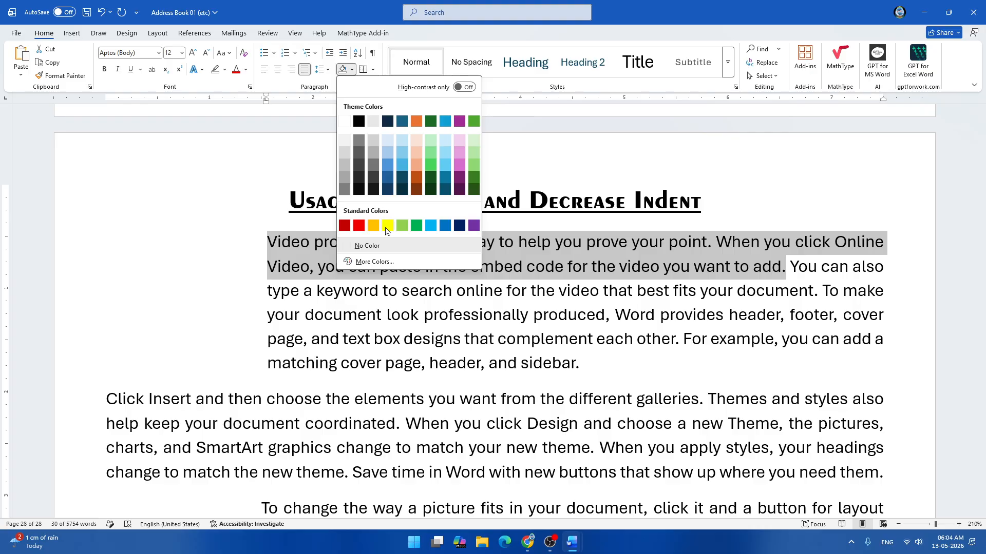
{"action": "left_click", "coordinate": [459, 227]}
{"action": "left_click", "coordinate": [778, 206]}
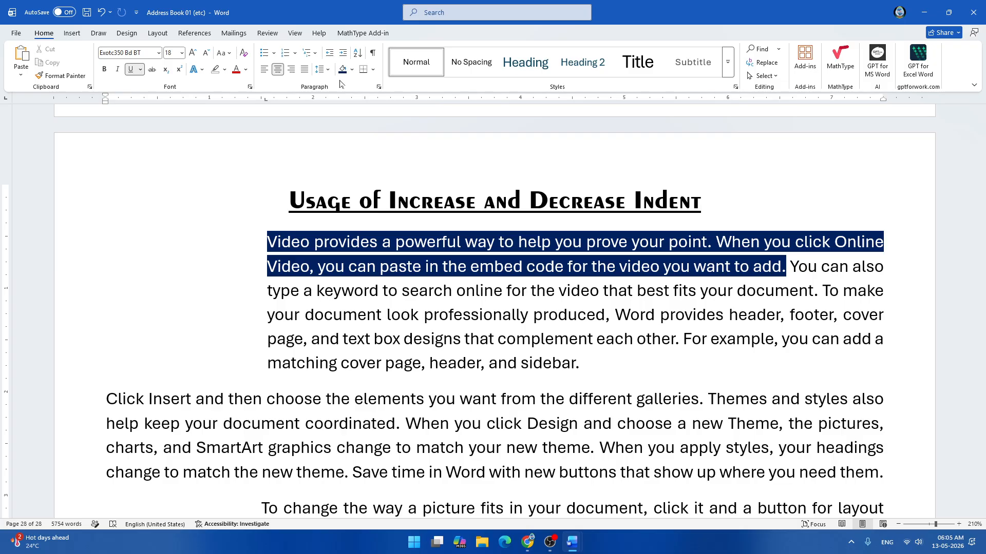
- Compare the text highlight palette with the shading palette, including its additional Standard and Custom colors, and leave the shading color as it is
{"action": "left_click", "coordinate": [225, 72]}
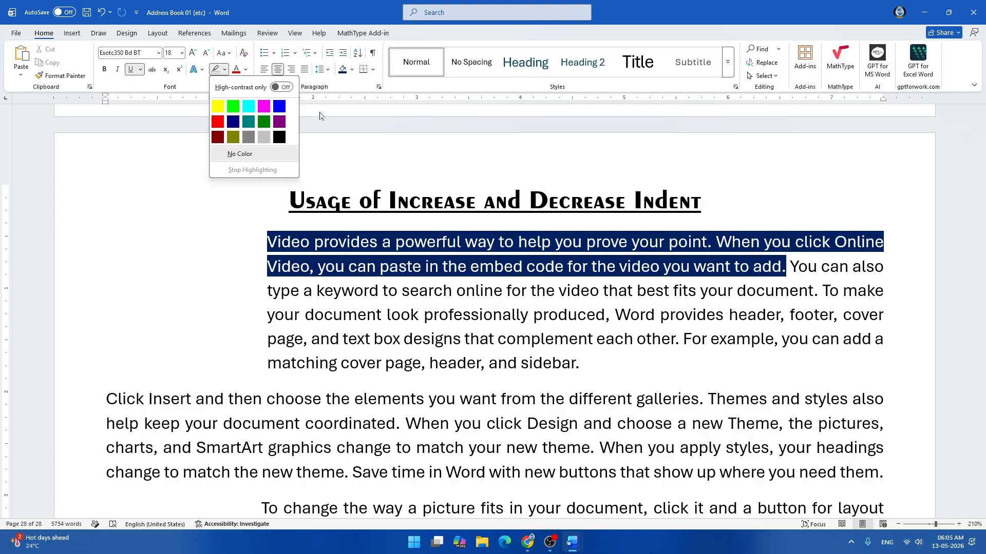
{"action": "left_click", "coordinate": [352, 70]}
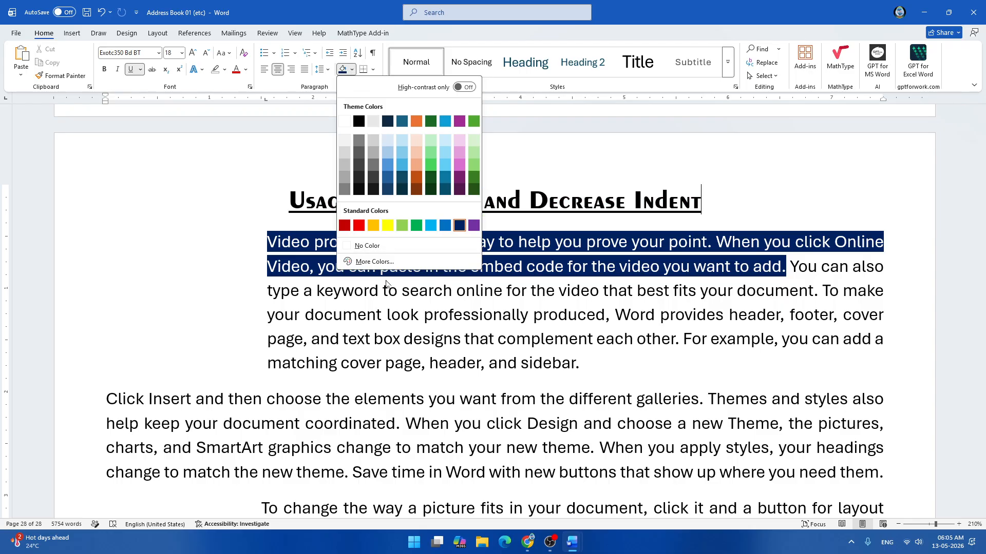
{"action": "left_click", "coordinate": [388, 263]}
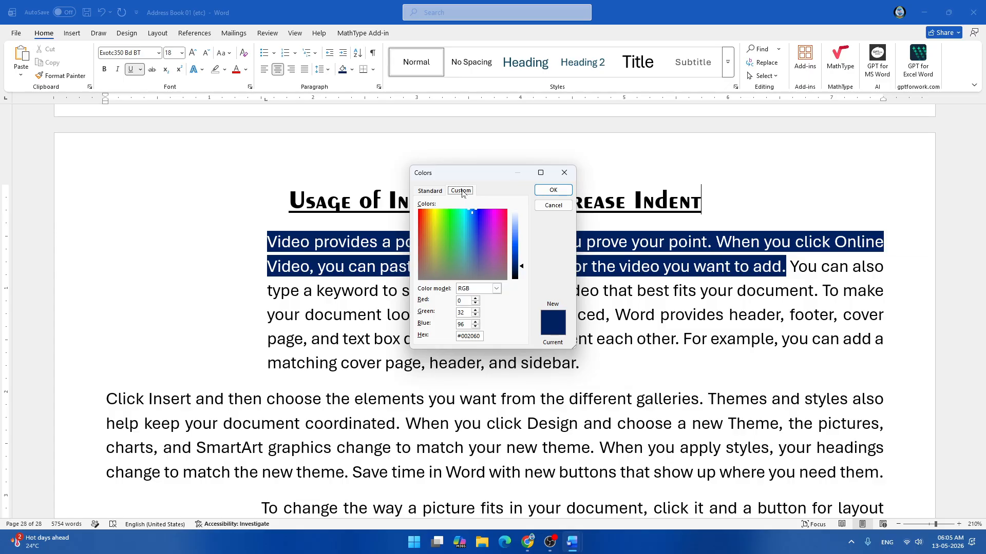
{"action": "left_click", "coordinate": [427, 192]}
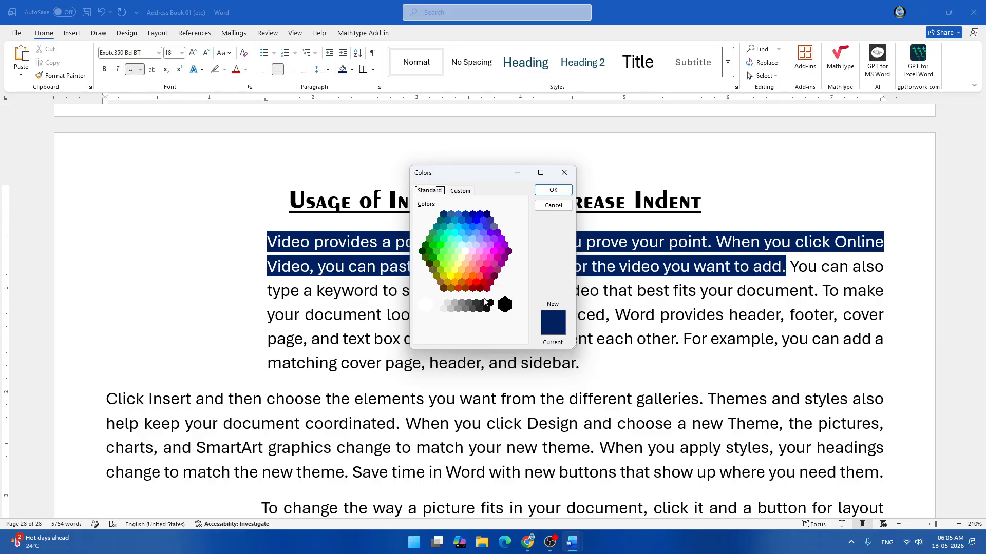
{"action": "left_click", "coordinate": [550, 207]}
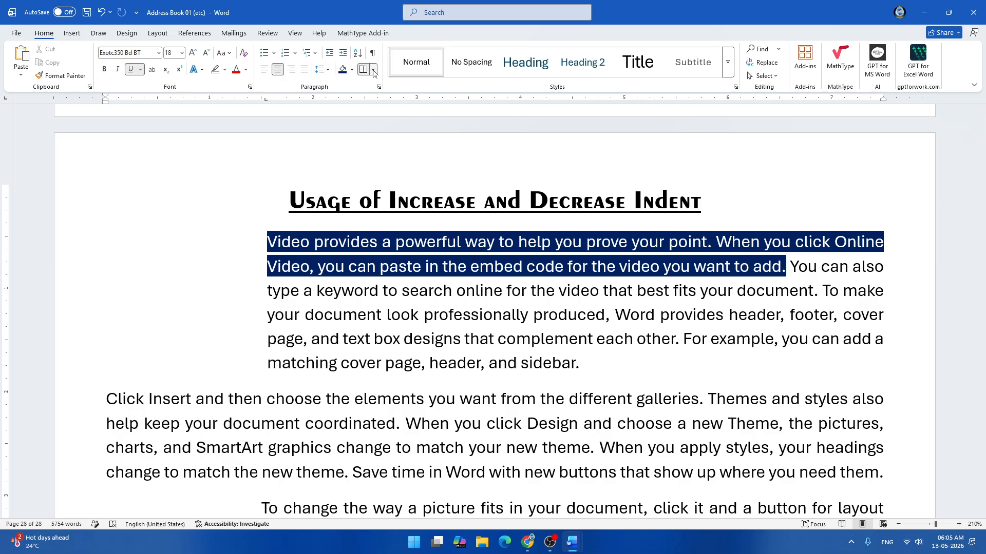
- Try All Borders on the "Usage of Increase and Decrease Indent" heading and undo the border
{"action": "left_click", "coordinate": [373, 70]}
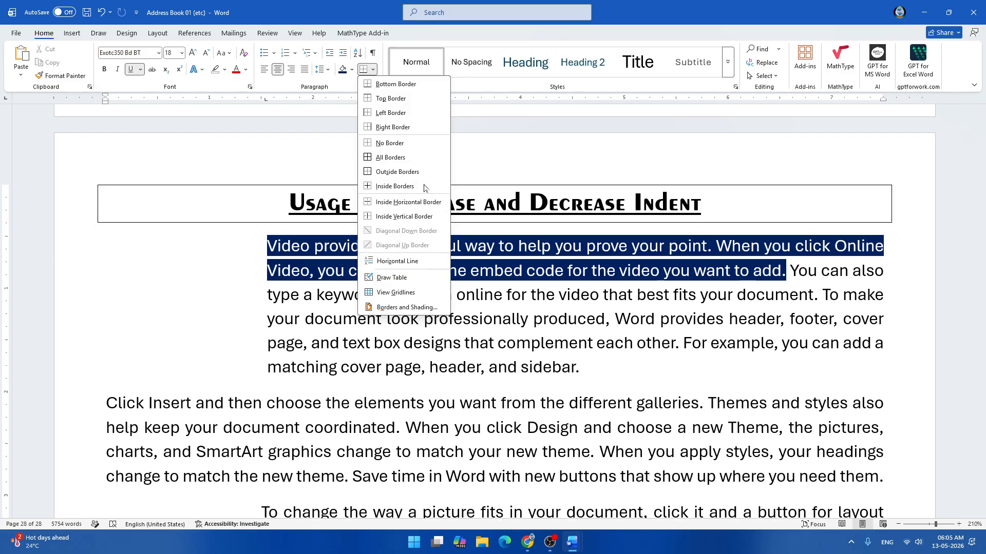
{"action": "left_click", "coordinate": [523, 146]}
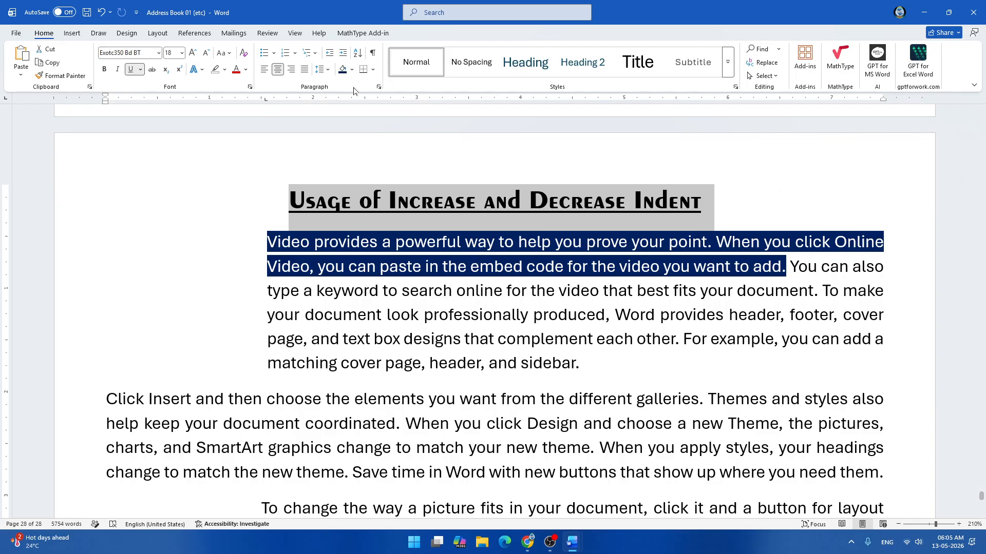
{"action": "left_click", "coordinate": [374, 70]}
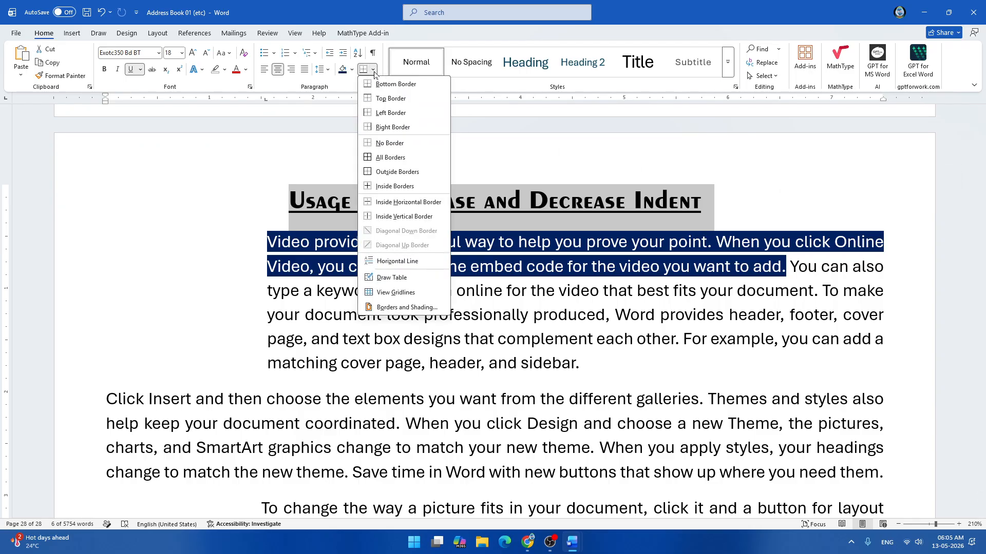
{"action": "left_click", "coordinate": [391, 157]}
{"action": "left_click", "coordinate": [478, 162]}
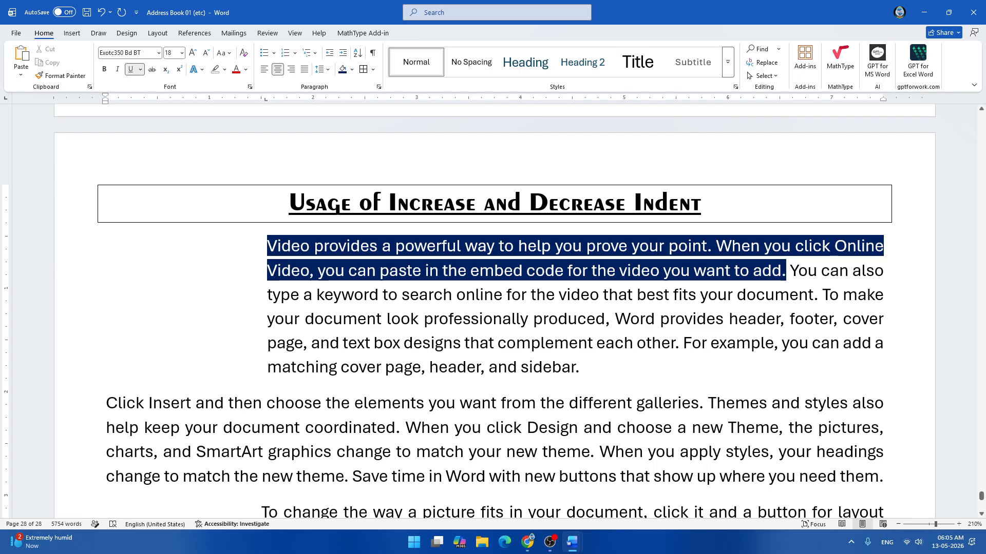
{"action": "key", "text": "ctrl+z"}
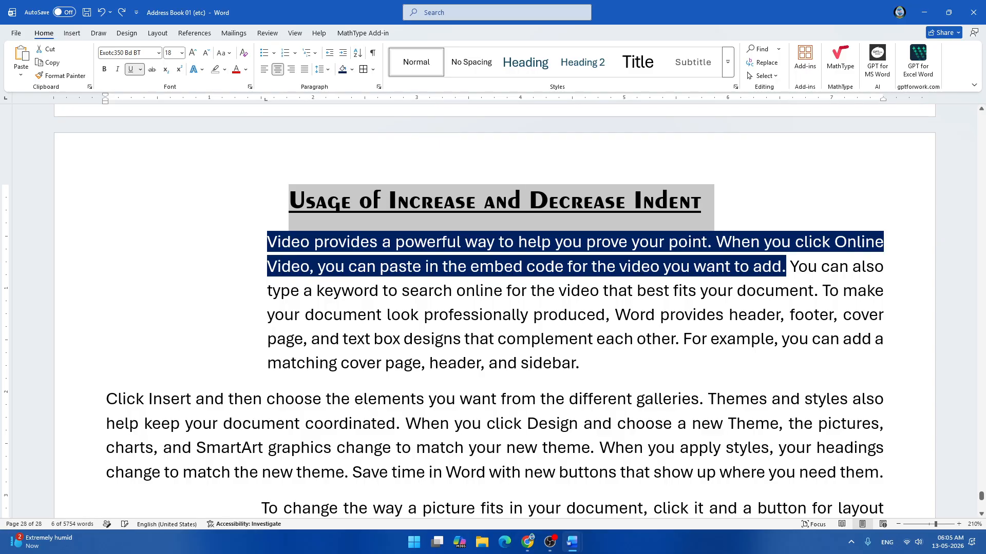
- Add outside borders around the indented paragraph beginning "To change the way a picture fits in your document"
{"action": "scroll", "coordinate": [495, 309], "scroll_direction": "down", "scroll_amount": 2}
{"action": "scroll", "coordinate": [495, 308], "scroll_direction": "down", "scroll_amount": 2}
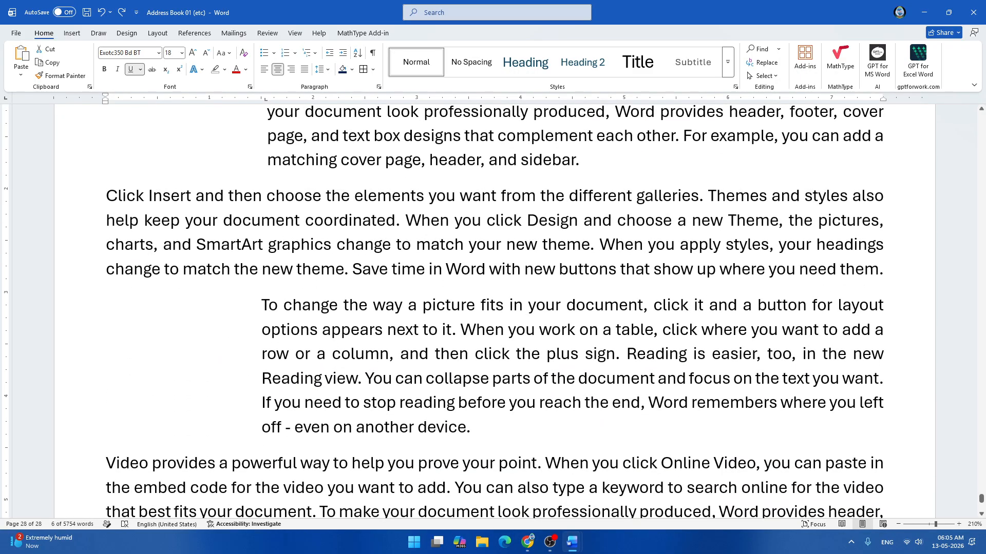
{"action": "left_click_drag", "start_coordinate": [262, 305], "coordinate": [492, 428]}
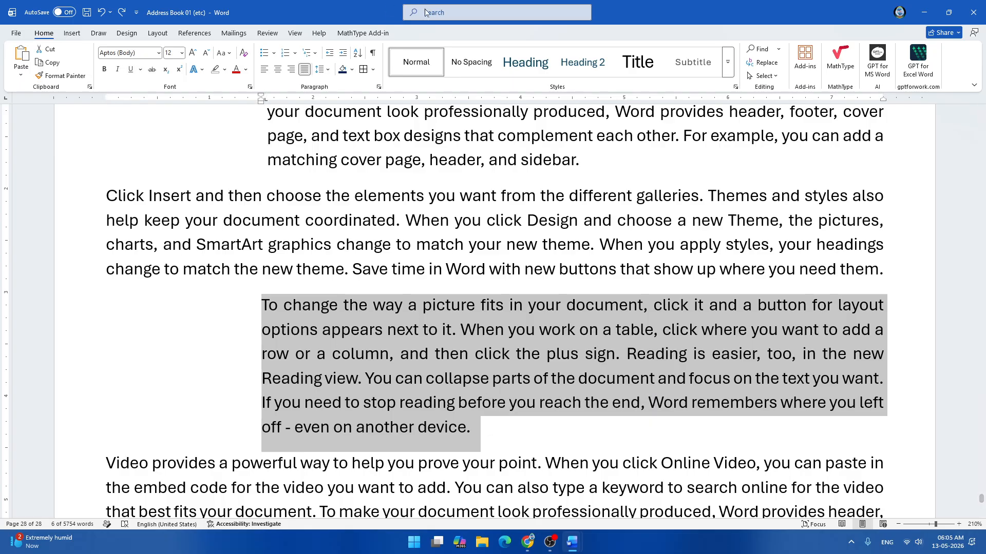
{"action": "left_click", "coordinate": [373, 69]}
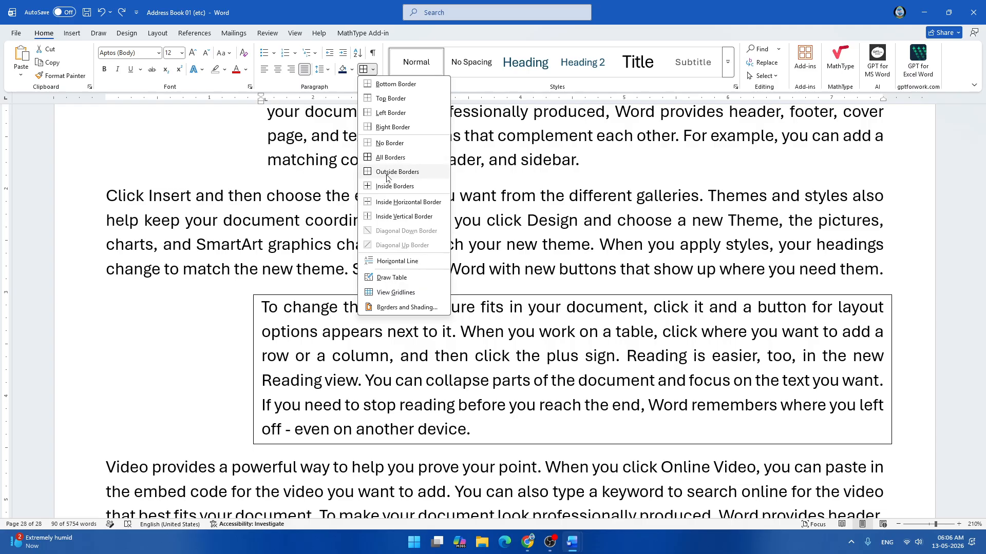
{"action": "left_click", "coordinate": [387, 177]}
{"action": "left_click", "coordinate": [590, 430]}
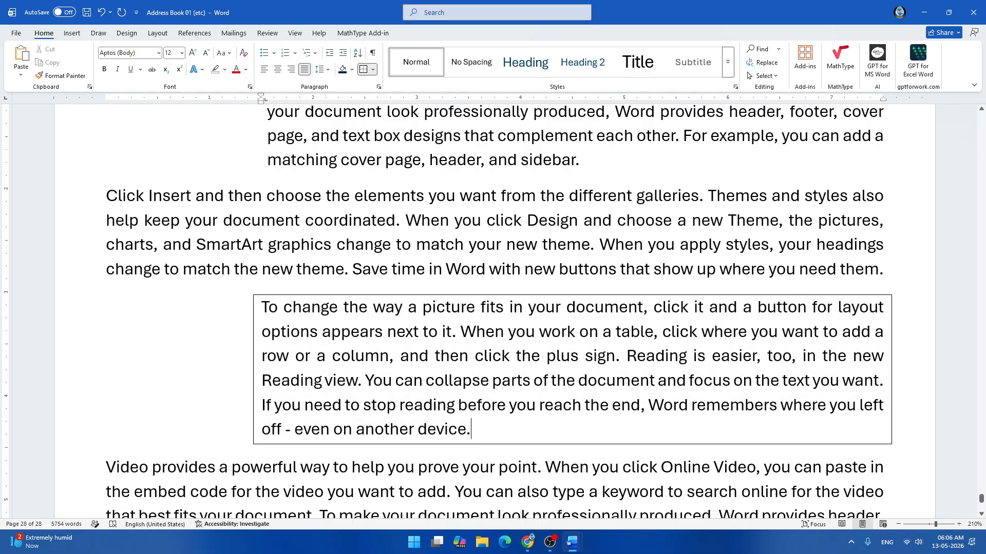
- Add outside borders around the indented last paragraph of the page, beginning "Click Insert and then choose the elements"
{"action": "scroll", "coordinate": [495, 311], "scroll_direction": "up", "scroll_amount": 4}
{"action": "scroll", "coordinate": [495, 311], "scroll_direction": "down", "scroll_amount": 3}
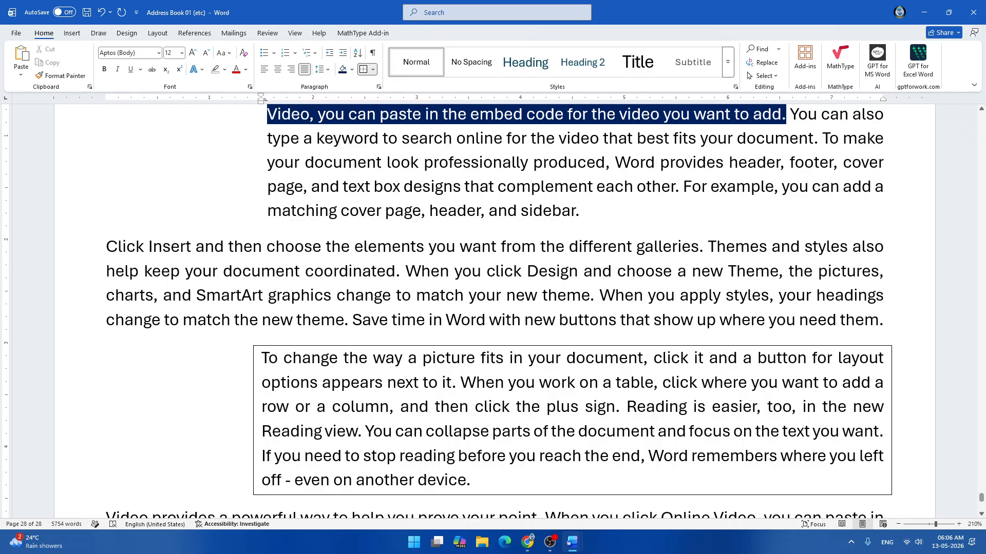
{"action": "scroll", "coordinate": [493, 308], "scroll_direction": "up", "scroll_amount": 5}
{"action": "key", "text": "ctrl+a"}
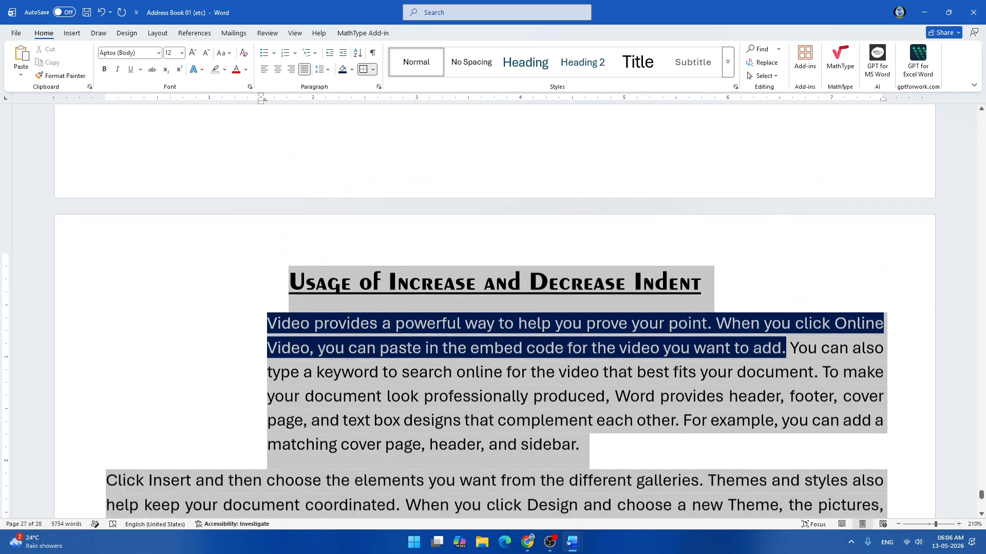
{"action": "scroll", "coordinate": [493, 308], "scroll_direction": "down", "scroll_amount": 10}
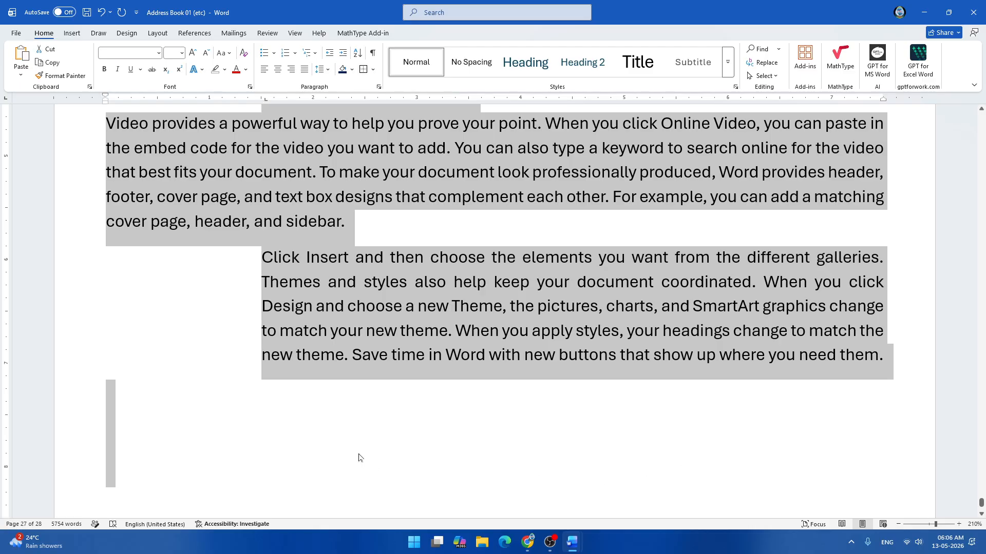
{"action": "left_click", "coordinate": [359, 458]}
{"action": "left_click_drag", "start_coordinate": [263, 258], "coordinate": [892, 358]}
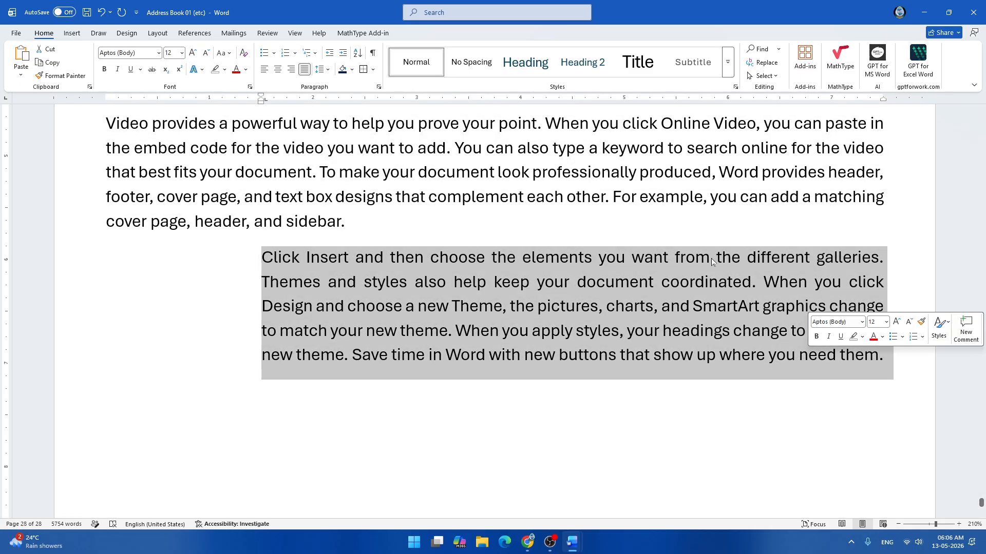
{"action": "left_click", "coordinate": [372, 71]}
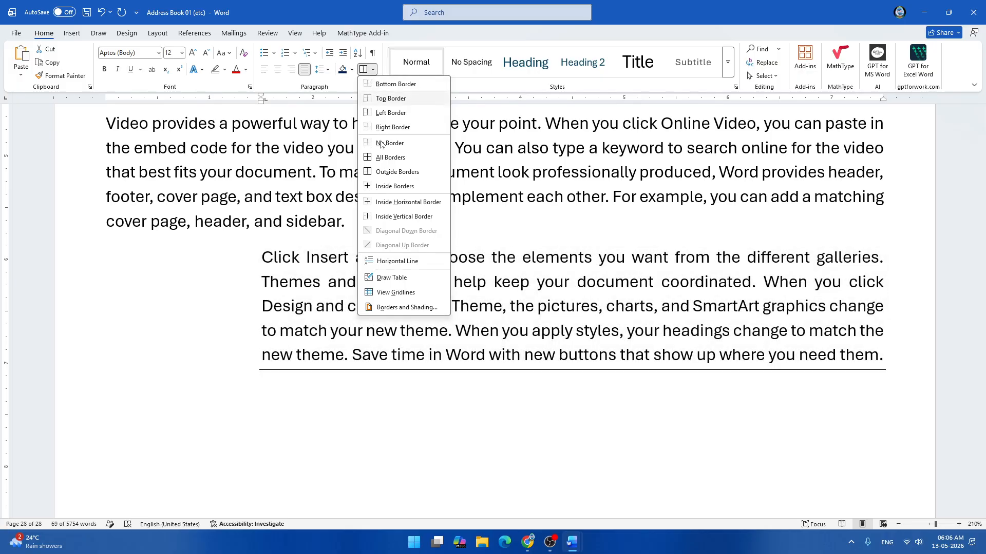
{"action": "left_click", "coordinate": [382, 173]}
{"action": "left_click", "coordinate": [604, 425]}
- Apply the Heading 1 style to all text in the "Usage of Increase and Decrease Indent" section
{"action": "scroll", "coordinate": [605, 423], "scroll_direction": "up", "scroll_amount": 8}
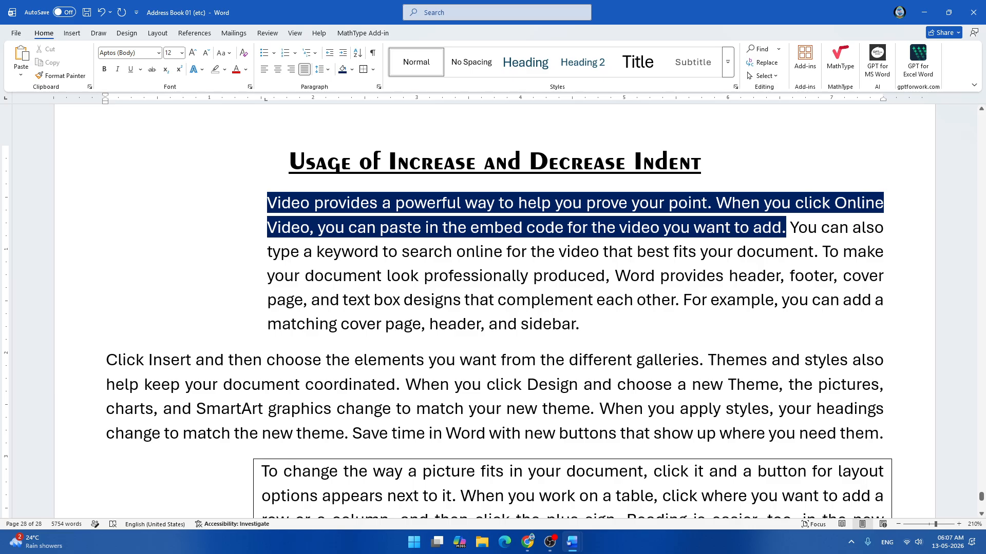
{"action": "key", "text": "ctrl+a"}
{"action": "scroll", "coordinate": [493, 308], "scroll_direction": "down", "scroll_amount": 15}
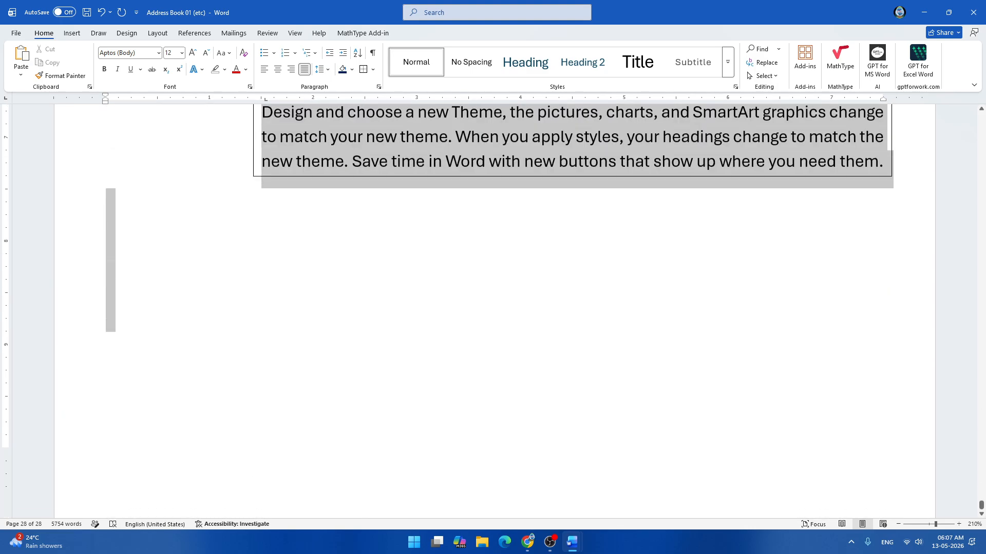
{"action": "scroll", "coordinate": [786, 435], "scroll_direction": "up", "scroll_amount": 4}
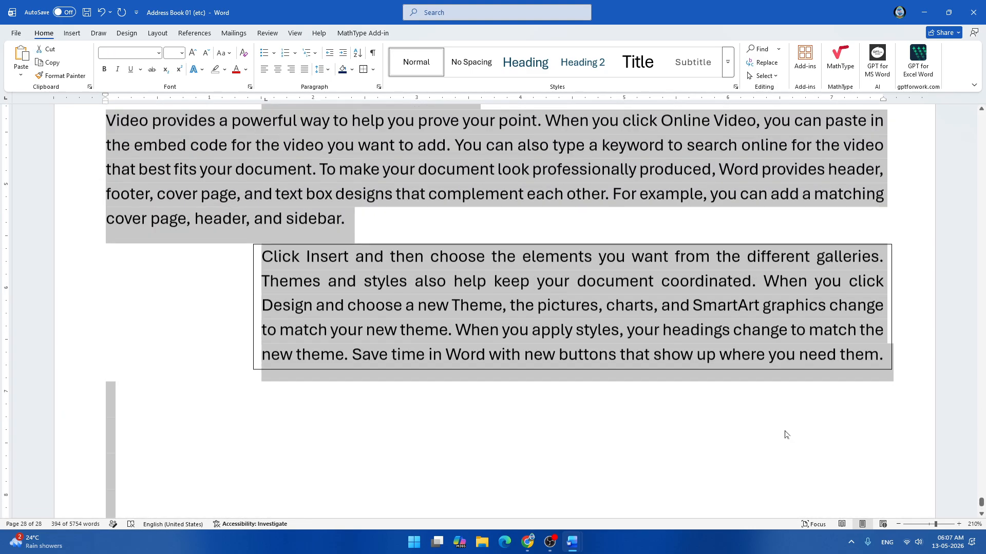
{"action": "left_click", "coordinate": [516, 69]}
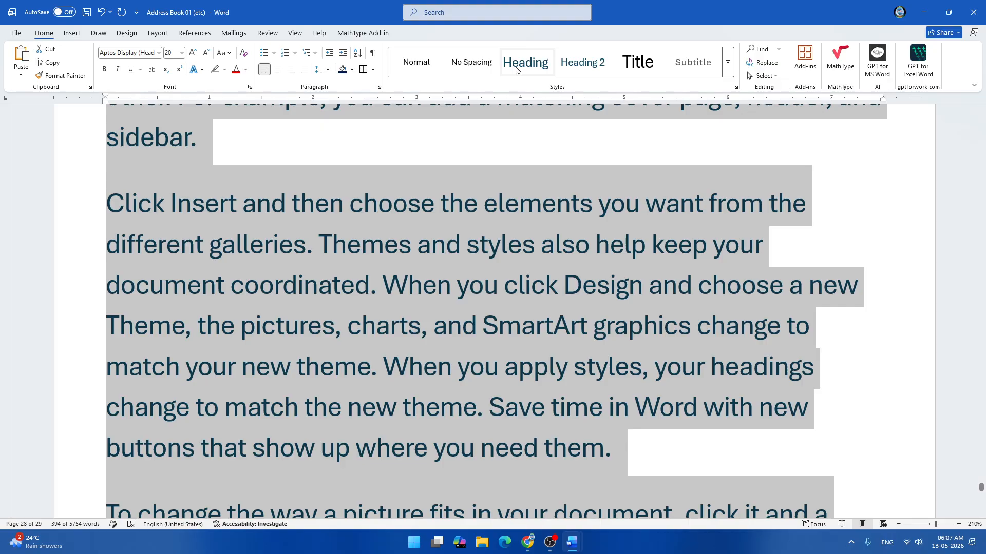
- Try the Heading 2 and Heading 4 styles on the selected section text and view the complete style gallery
{"action": "left_click", "coordinate": [582, 64]}
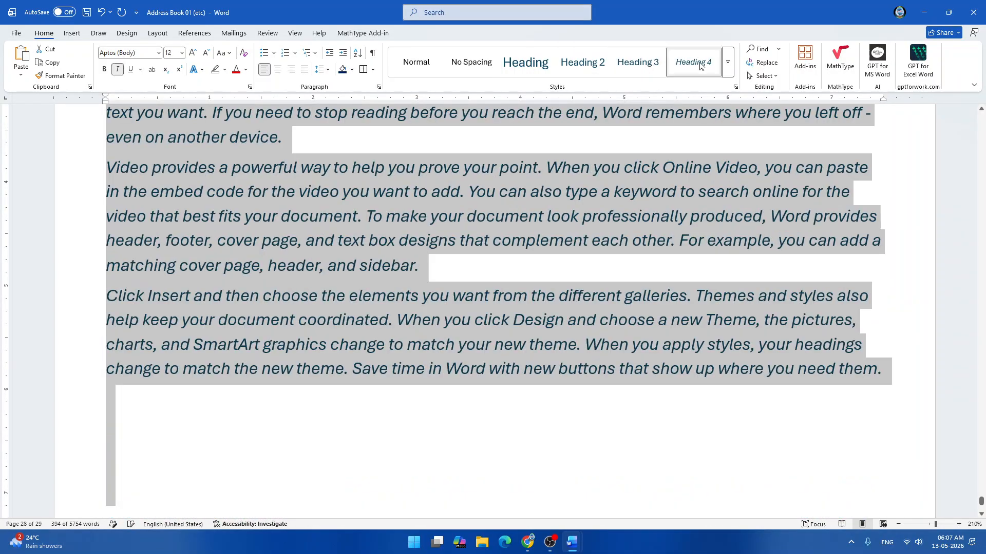
{"action": "left_click", "coordinate": [697, 73]}
{"action": "scroll", "coordinate": [673, 146], "scroll_direction": "up", "scroll_amount": 6}
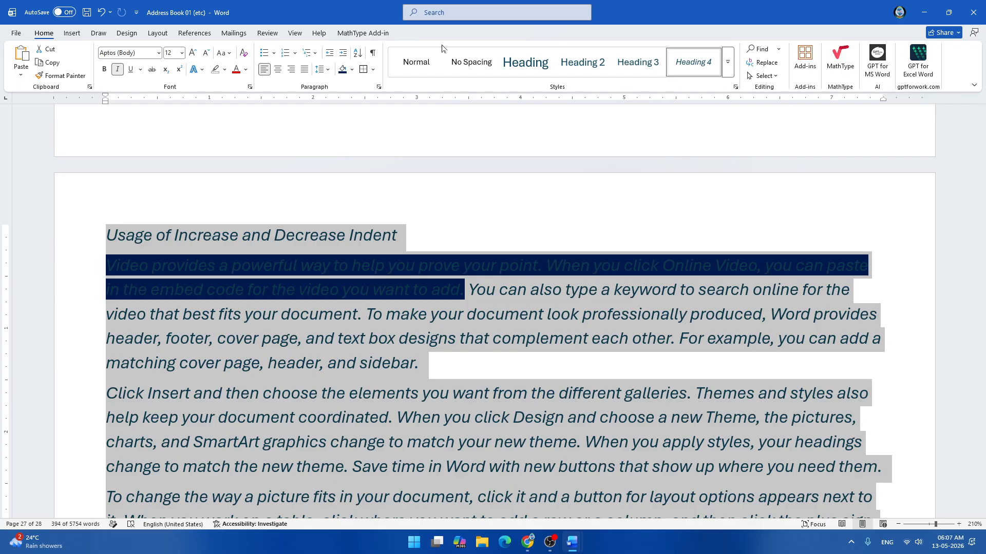
{"action": "left_click", "coordinate": [728, 73]}
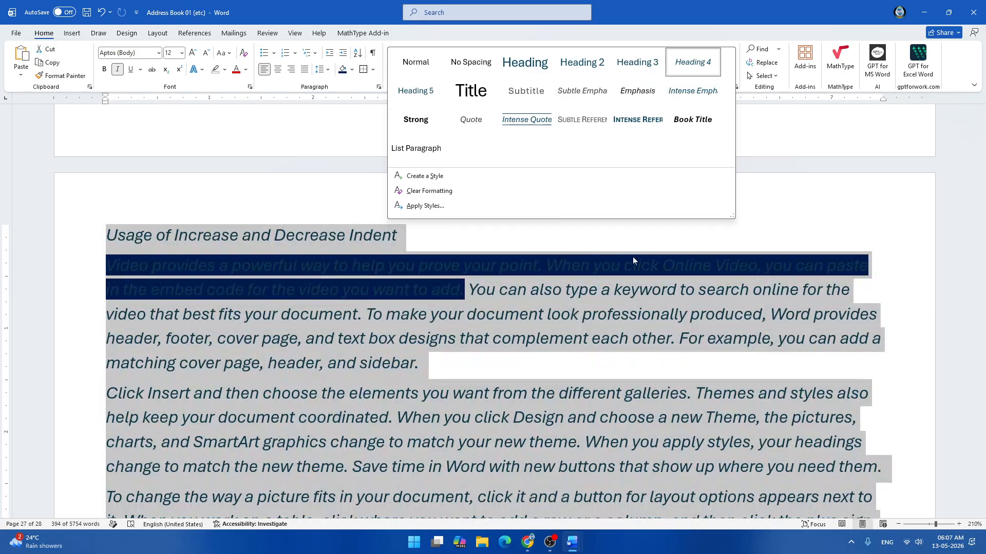
{"action": "left_click", "coordinate": [798, 213]}
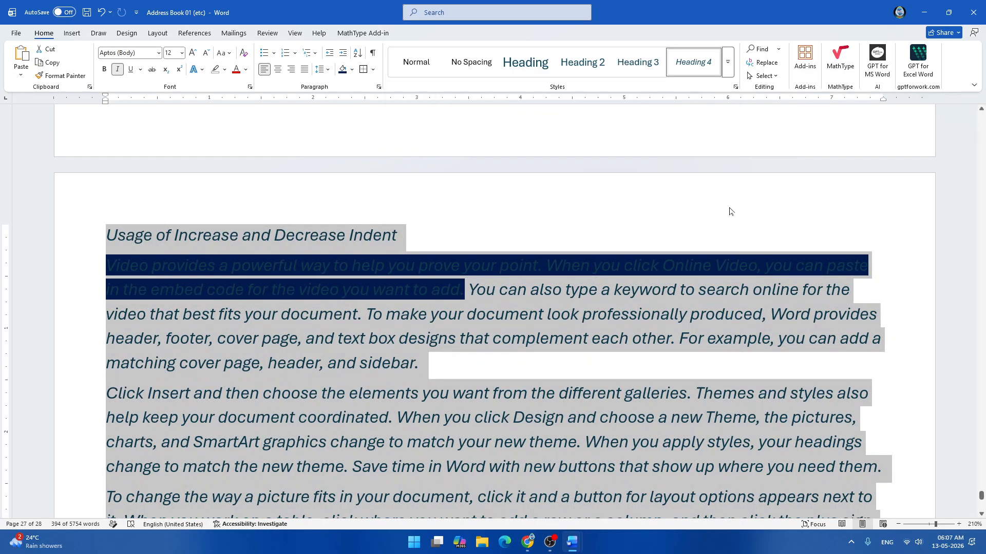
- Undo the heading style changes on the section text and clear the selection
{"action": "key", "text": "ctrl+z"}
{"action": "key", "text": "ctrl+z"}
{"action": "key", "text": "ctrl+z"}
{"action": "key", "text": "ctrl+z"}
{"action": "key", "text": "ctrl+z"}
{"action": "key", "text": "ctrl+z"}
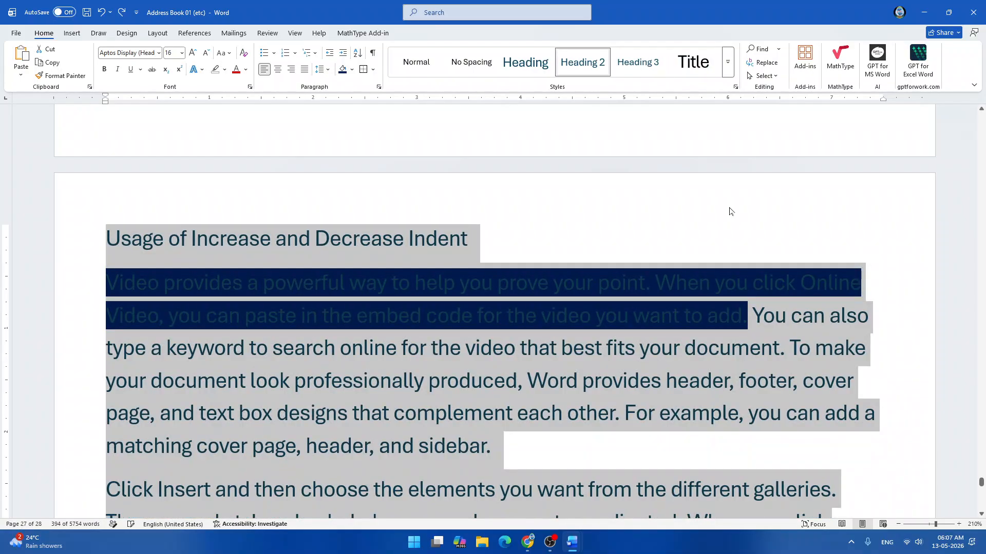
{"action": "left_click", "coordinate": [745, 225]}
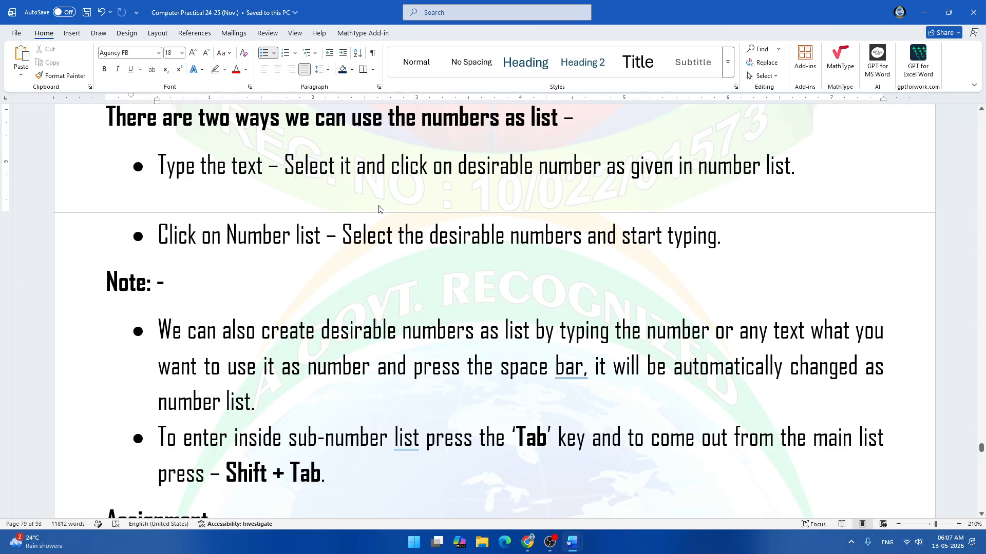
- Review the numbering, multilevel list and indent notes with their assignments in the practical document
{"action": "scroll", "coordinate": [379, 210], "scroll_direction": "down", "scroll_amount": 2}
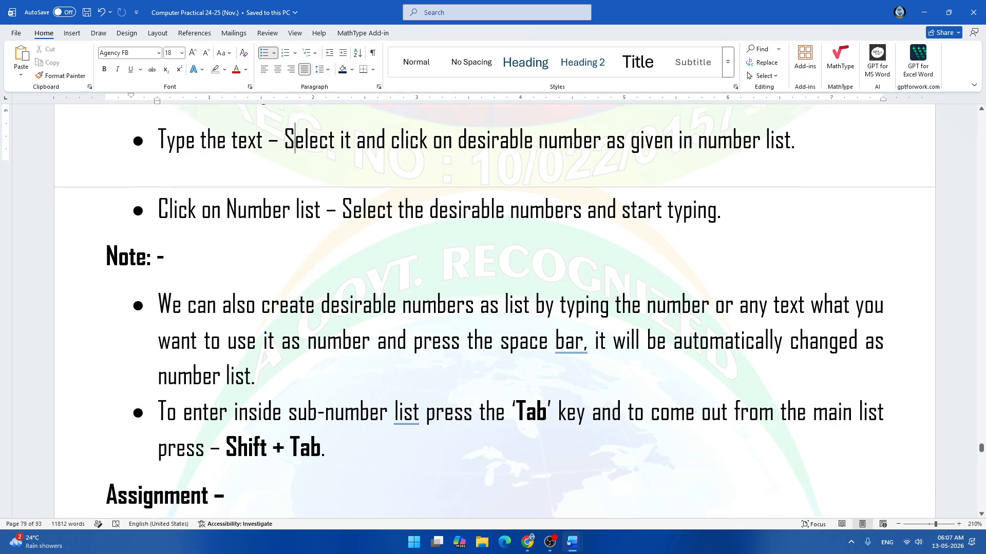
{"action": "scroll", "coordinate": [495, 312], "scroll_direction": "down", "scroll_amount": 3}
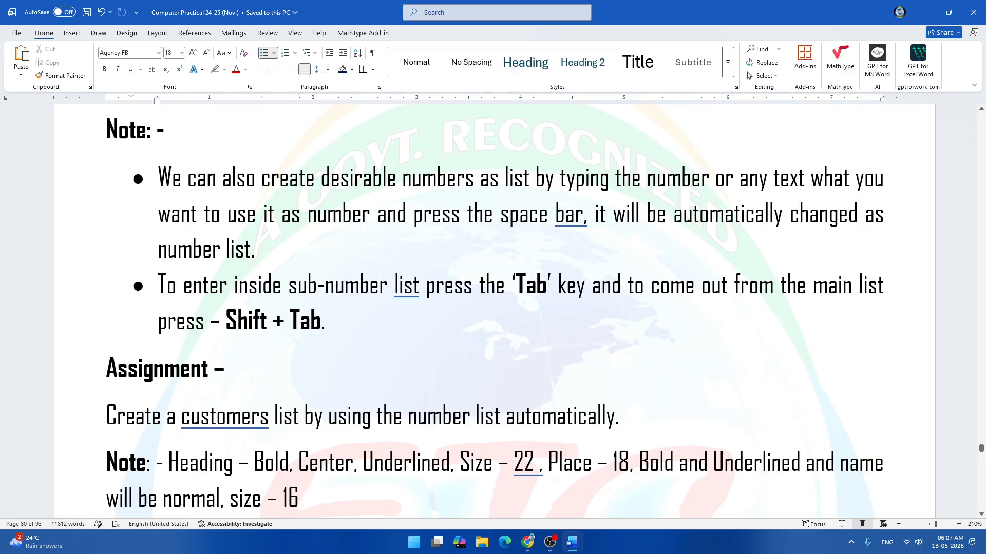
{"action": "scroll", "coordinate": [494, 311], "scroll_direction": "down", "scroll_amount": 1}
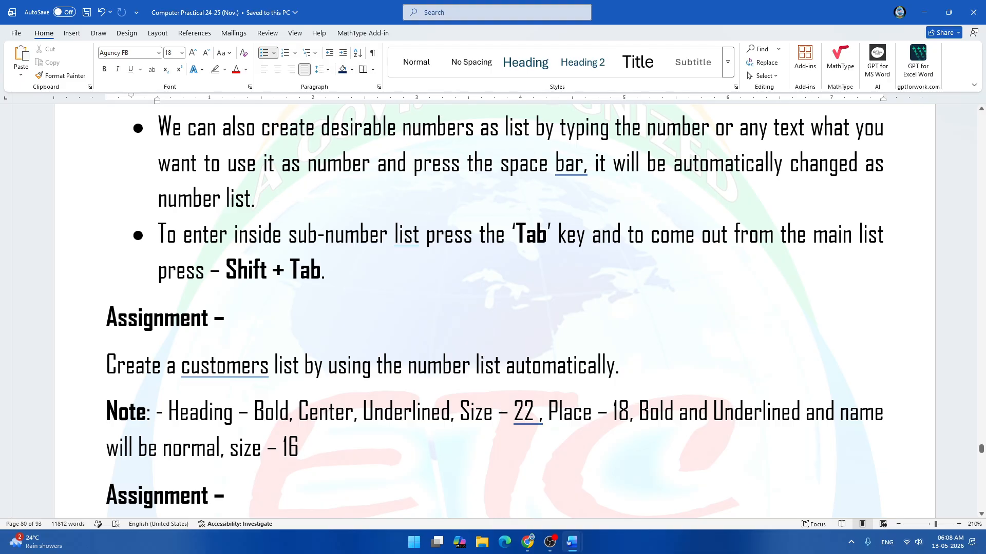
{"action": "scroll", "coordinate": [495, 312], "scroll_direction": "down", "scroll_amount": 2}
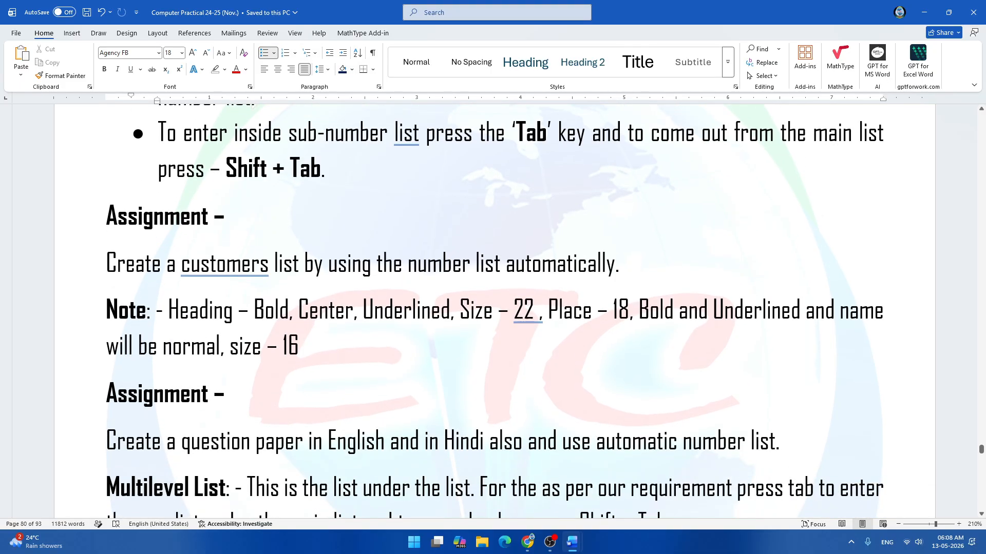
{"action": "scroll", "coordinate": [494, 312], "scroll_direction": "down", "scroll_amount": 4}
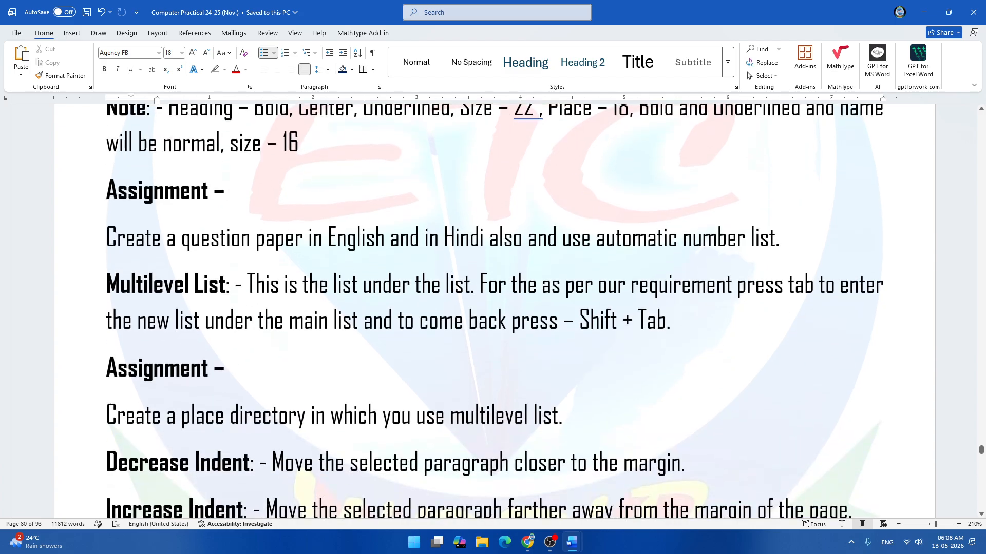
{"action": "scroll", "coordinate": [494, 312], "scroll_direction": "down", "scroll_amount": 2}
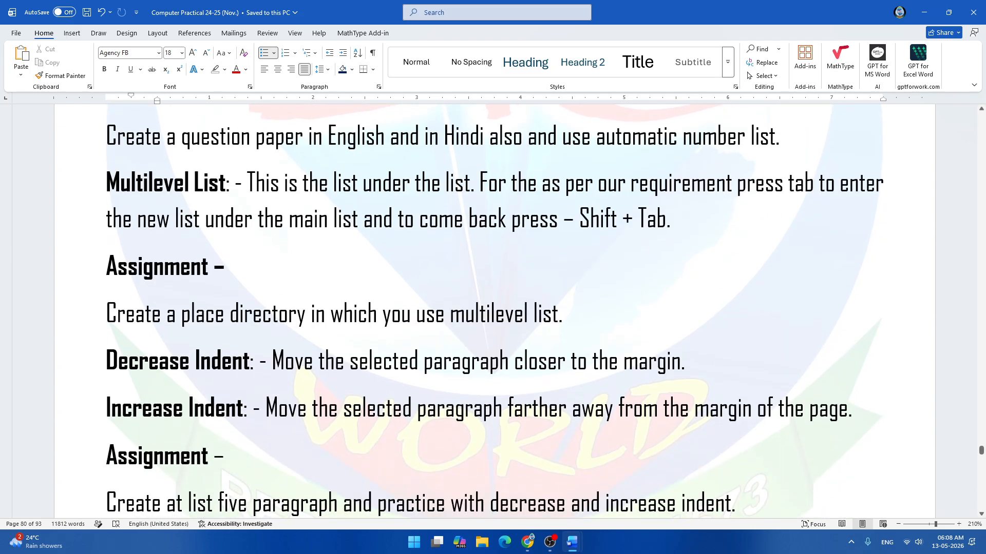
{"action": "scroll", "coordinate": [494, 312], "scroll_direction": "up", "scroll_amount": 13}
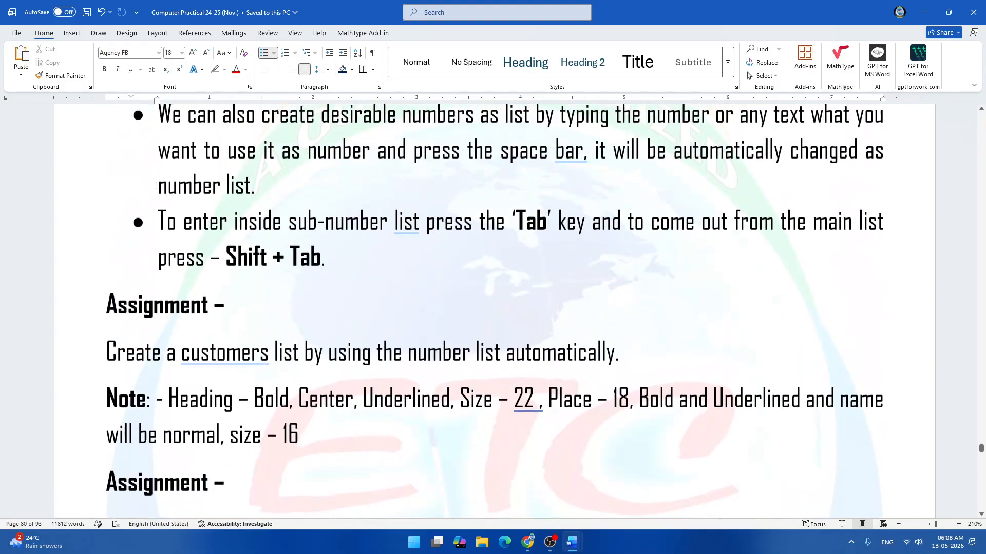
{"action": "scroll", "coordinate": [494, 311], "scroll_direction": "up", "scroll_amount": 5}
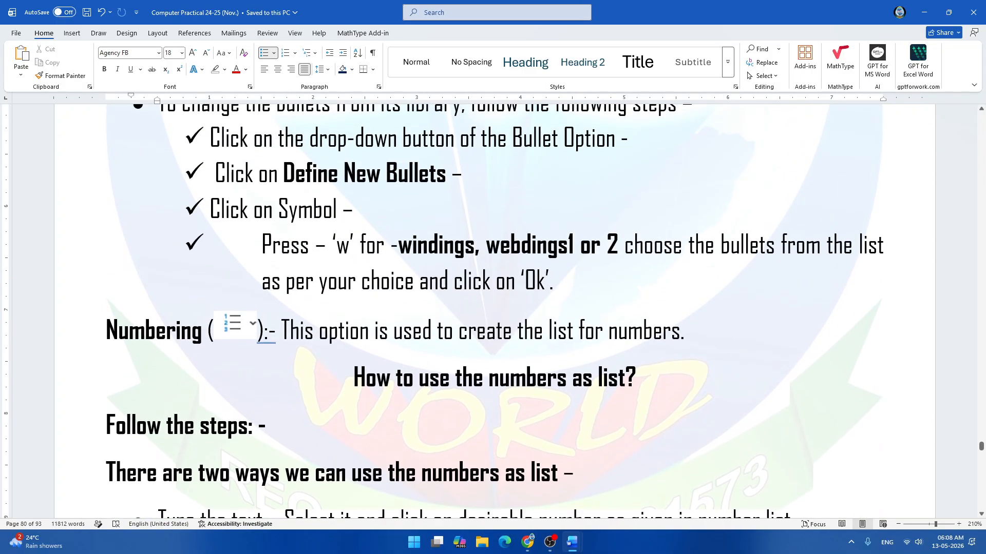
{"action": "scroll", "coordinate": [494, 312], "scroll_direction": "down", "scroll_amount": 4}
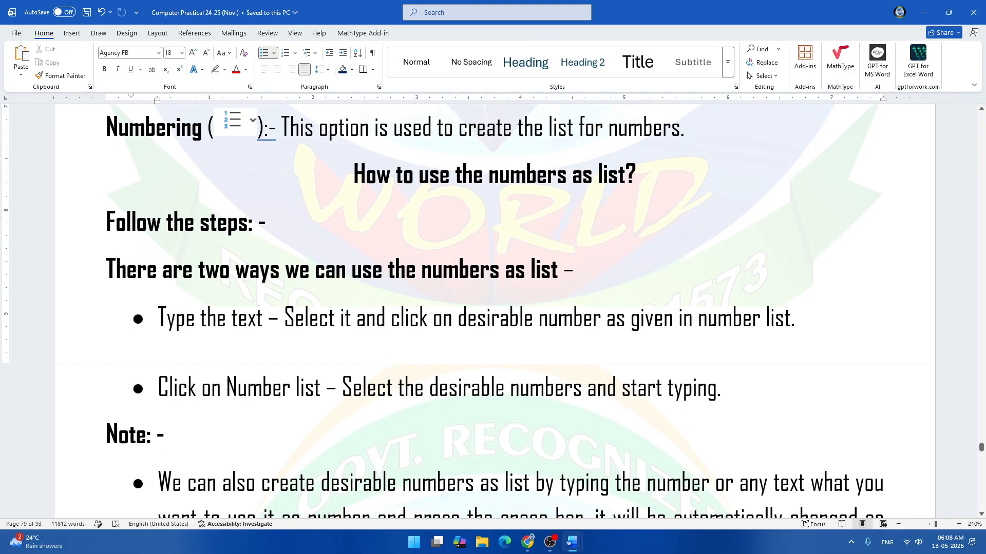
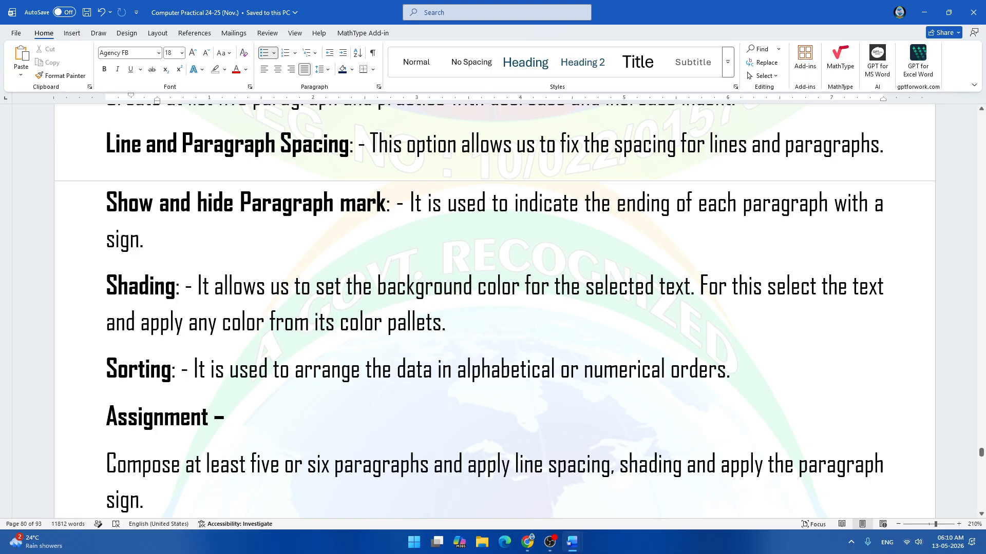
- Examine the Shading definition, then read the sorting and Styles Panel notes and their assignments
{"action": "left_click_drag", "start_coordinate": [198, 286], "coordinate": [446, 323]}
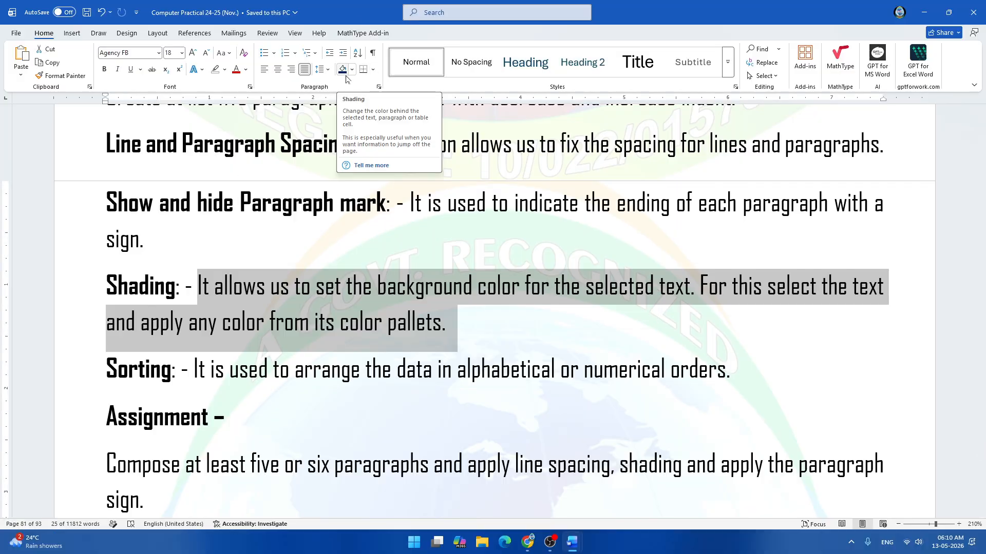
{"action": "left_click", "coordinate": [326, 412]}
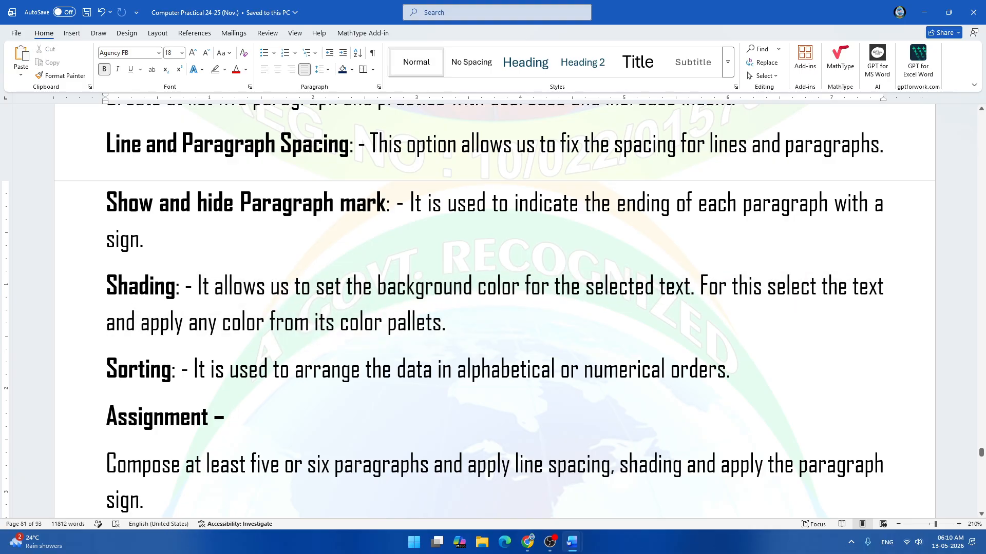
{"action": "scroll", "coordinate": [493, 308], "scroll_direction": "down", "scroll_amount": 3}
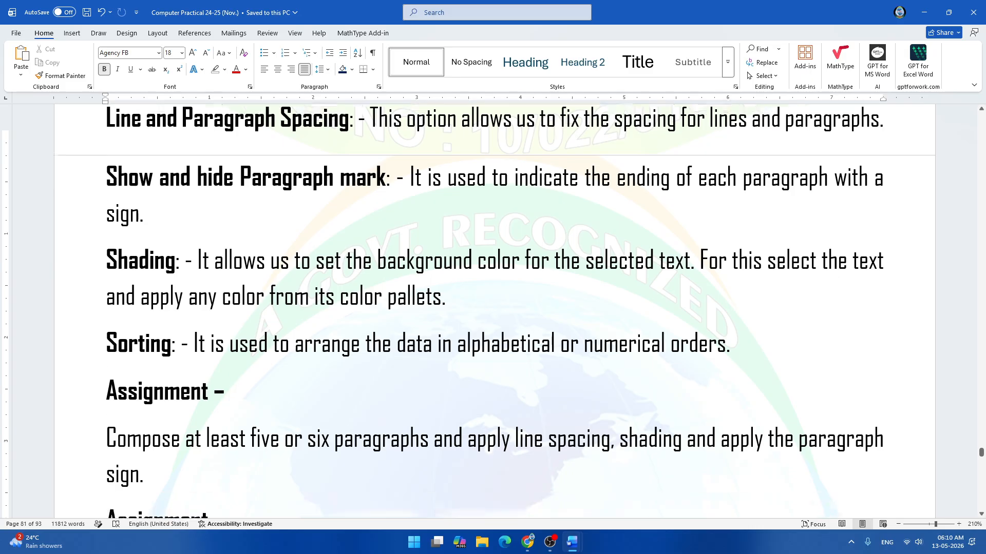
{"action": "scroll", "coordinate": [493, 308], "scroll_direction": "down", "scroll_amount": 1}
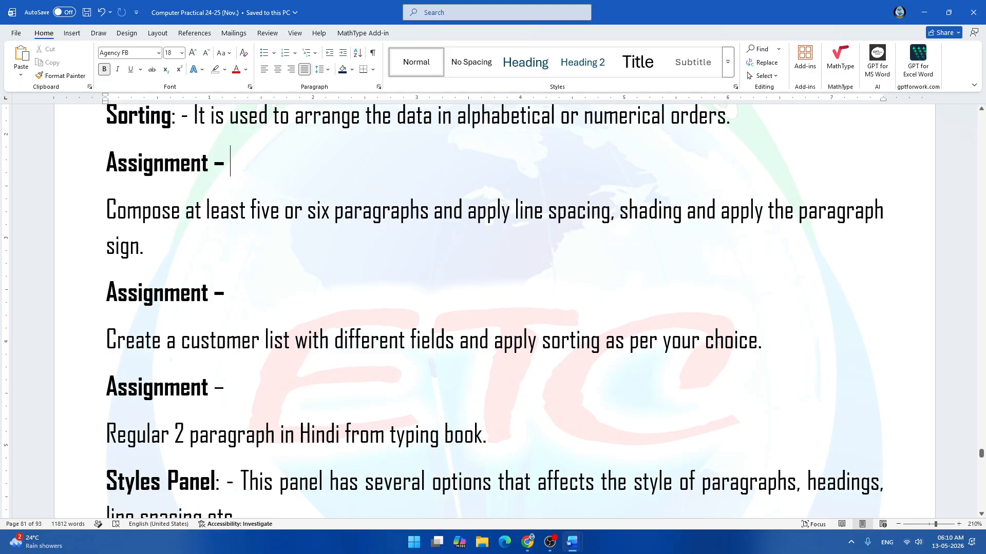
{"action": "scroll", "coordinate": [493, 308], "scroll_direction": "down", "scroll_amount": 2}
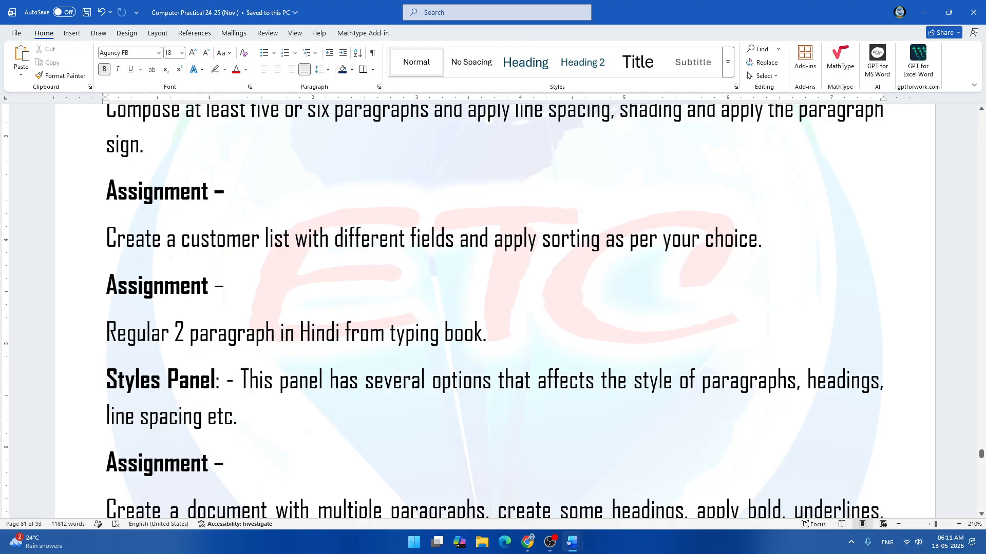
{"action": "scroll", "coordinate": [494, 311], "scroll_direction": "down", "scroll_amount": 3}
{"action": "scroll", "coordinate": [495, 311], "scroll_direction": "down", "scroll_amount": 2}
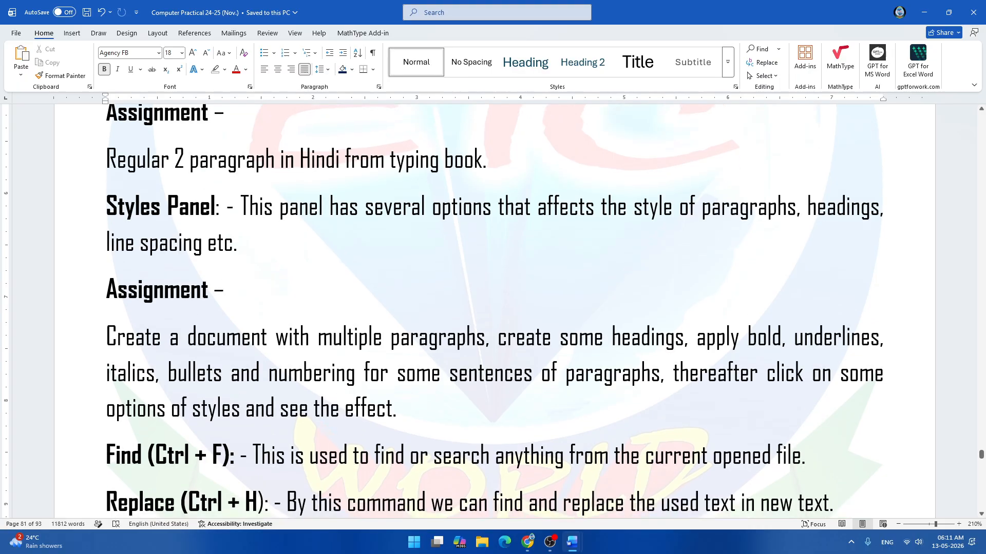
{"action": "scroll", "coordinate": [495, 311], "scroll_direction": "up", "scroll_amount": 3}
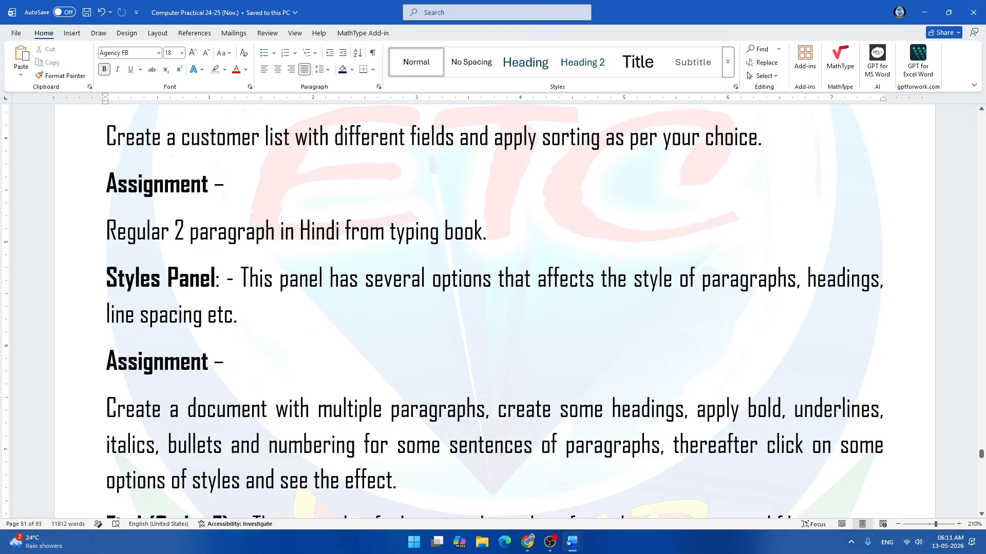
- Look back through the indent, multilevel list, numbering and bullet notes covered earlier in the practical document
{"action": "scroll", "coordinate": [494, 312], "scroll_direction": "up", "scroll_amount": 20}
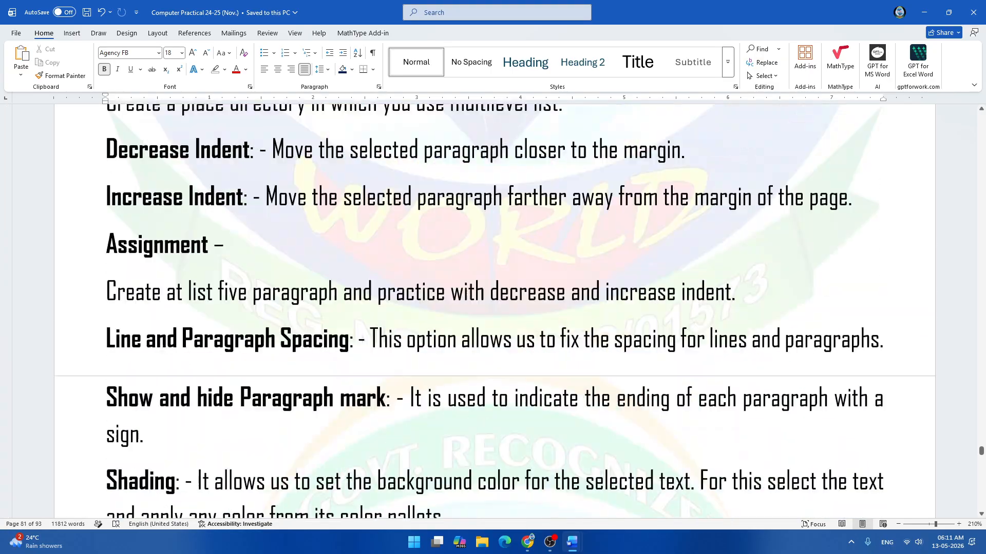
{"action": "scroll", "coordinate": [495, 311], "scroll_direction": "up", "scroll_amount": 4}
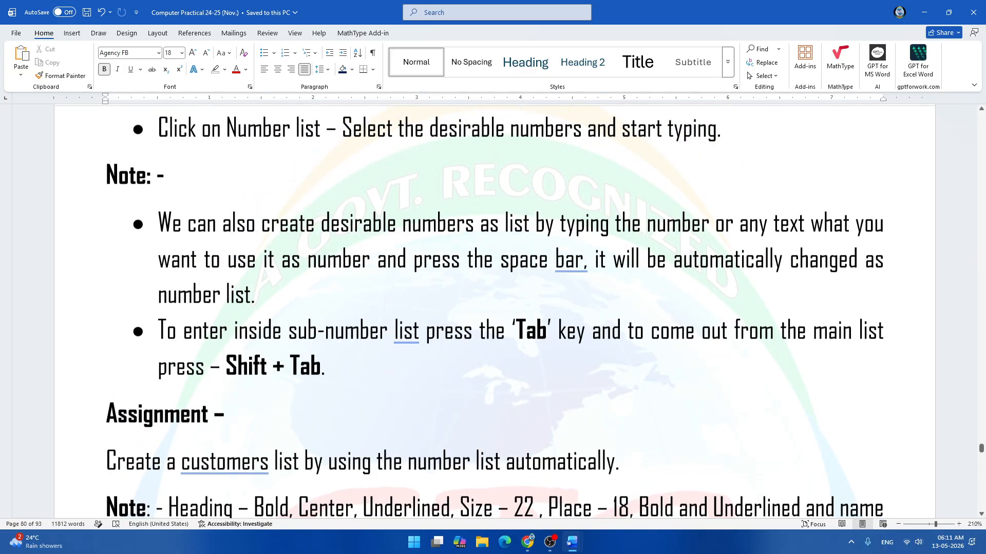
{"action": "scroll", "coordinate": [494, 311], "scroll_direction": "up", "scroll_amount": 4}
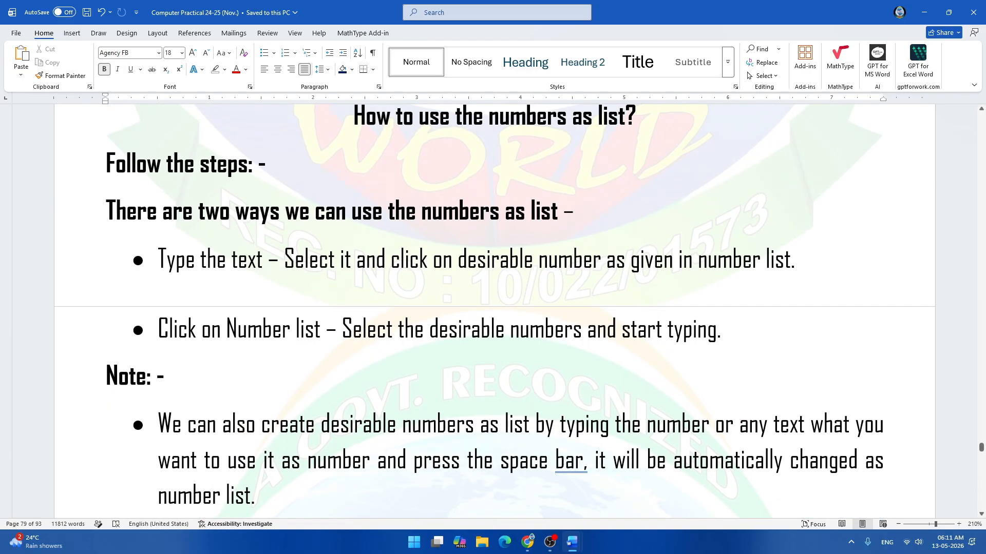
{"action": "scroll", "coordinate": [495, 311], "scroll_direction": "down", "scroll_amount": 11}
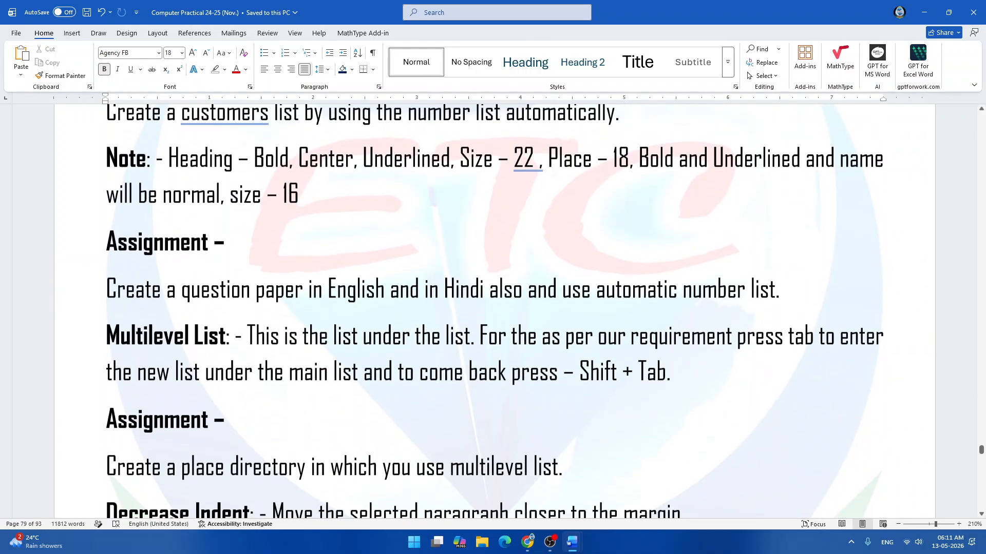
{"action": "scroll", "coordinate": [494, 311], "scroll_direction": "down", "scroll_amount": 5}
{"action": "scroll", "coordinate": [494, 311], "scroll_direction": "up", "scroll_amount": 20}
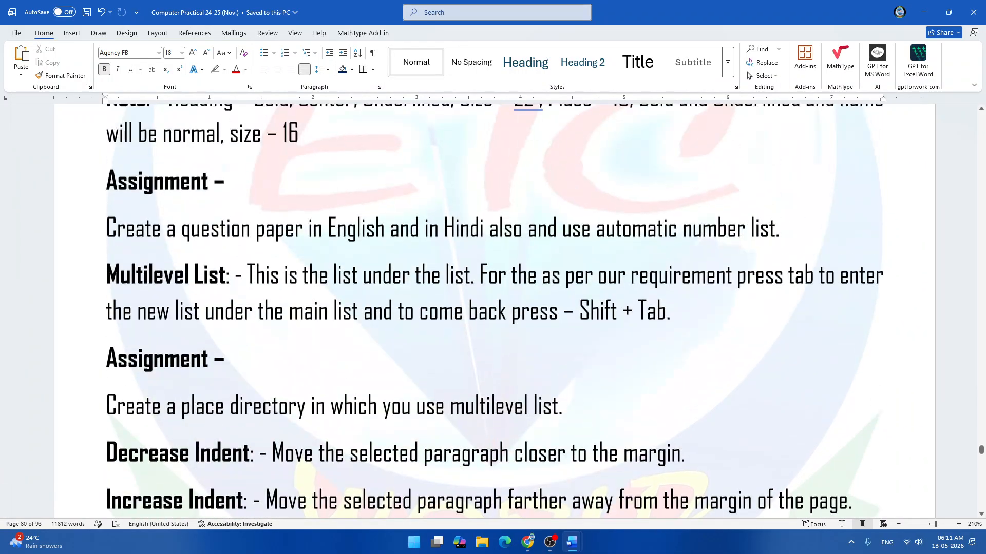
{"action": "scroll", "coordinate": [410, 450], "scroll_direction": "up", "scroll_amount": 1}
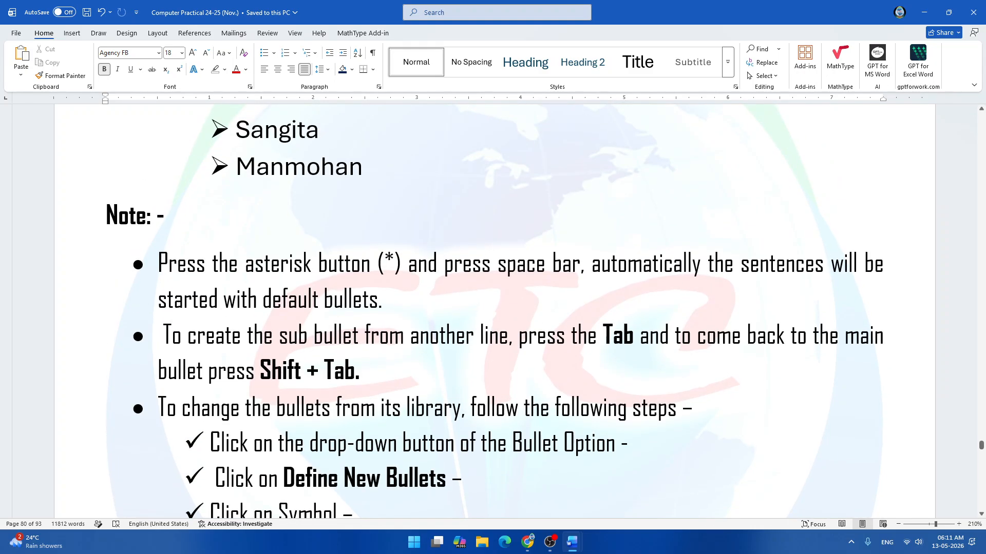
{"action": "scroll", "coordinate": [409, 451], "scroll_direction": "down", "scroll_amount": 9}
{"action": "scroll", "coordinate": [409, 450], "scroll_direction": "down", "scroll_amount": 2}
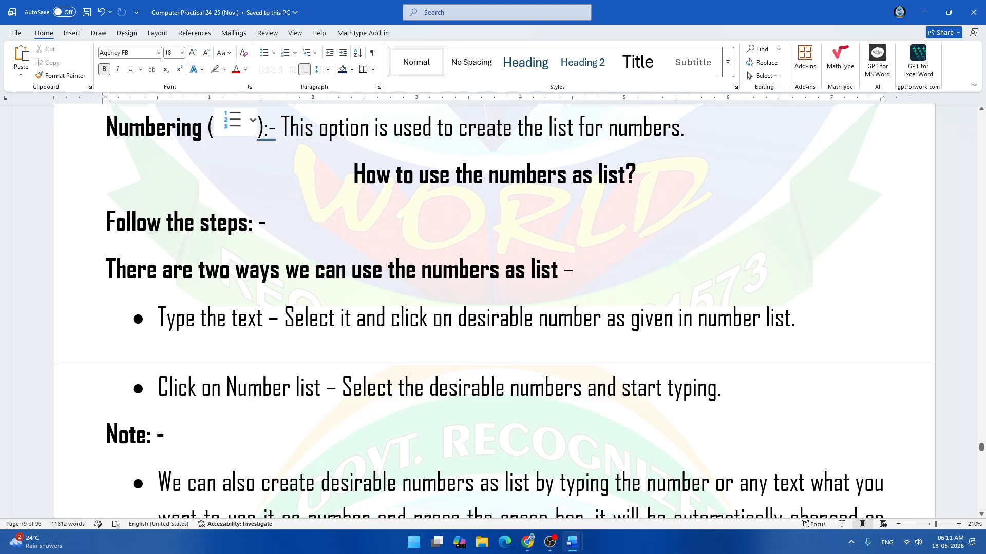
- Correct "customers" to "customer's" in the number list assignment and save the document
{"action": "scroll", "coordinate": [494, 311], "scroll_direction": "down", "scroll_amount": 6}
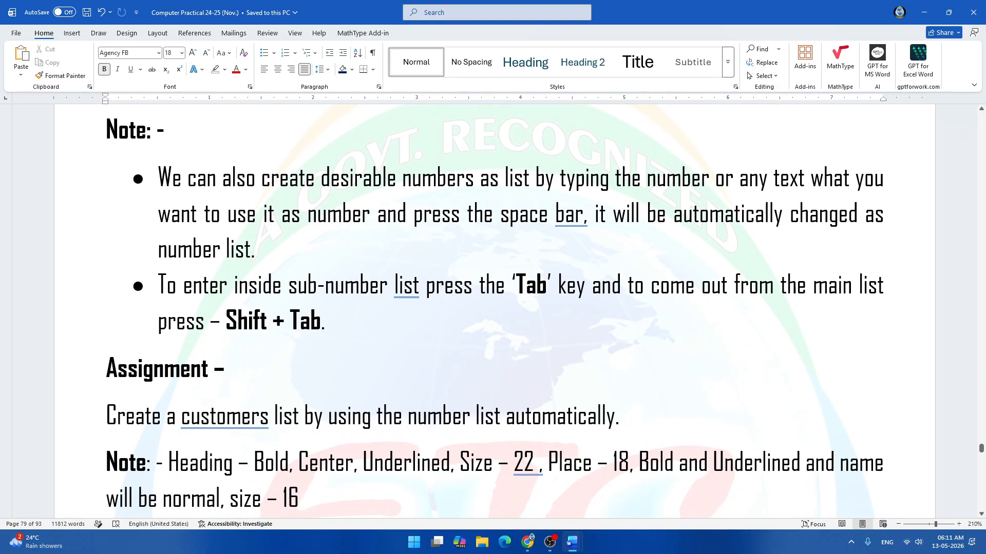
{"action": "scroll", "coordinate": [495, 311], "scroll_direction": "down", "scroll_amount": 4}
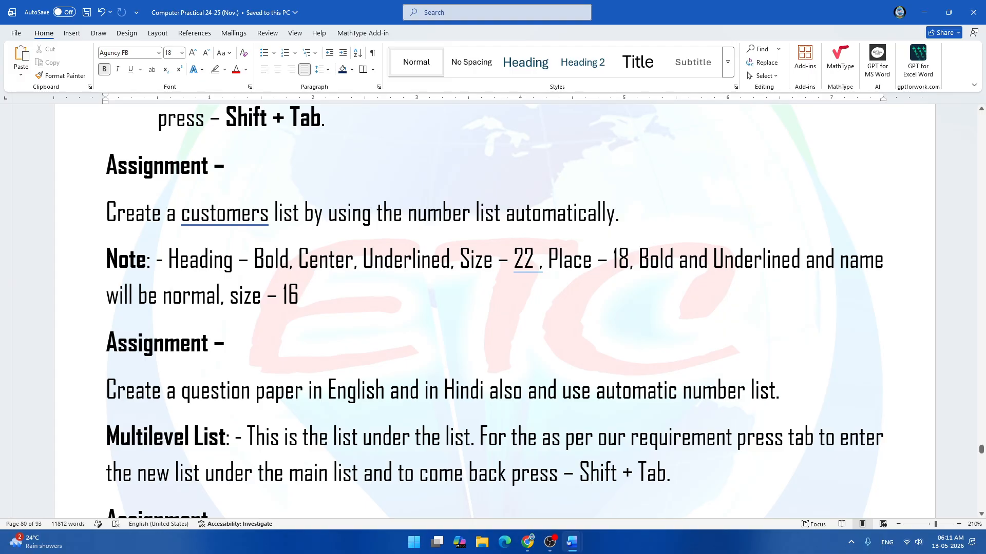
{"action": "right_click", "coordinate": [210, 213]}
{"action": "left_click", "coordinate": [219, 237]}
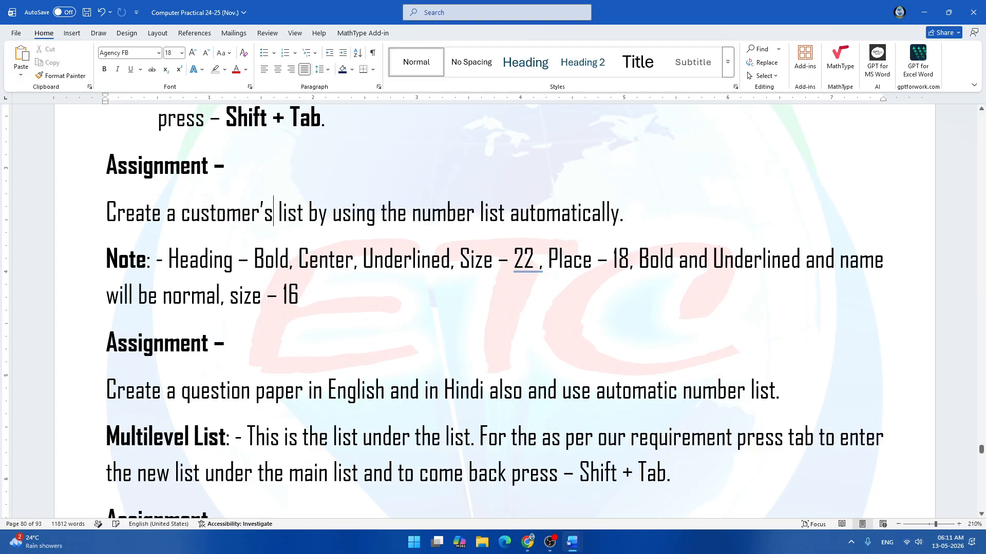
{"action": "key", "text": "ctrl+s"}
- Review the Styles Panel, Find and Replace notes and the assignments up to Address Book
{"action": "scroll", "coordinate": [315, 334], "scroll_direction": "down", "scroll_amount": 10}
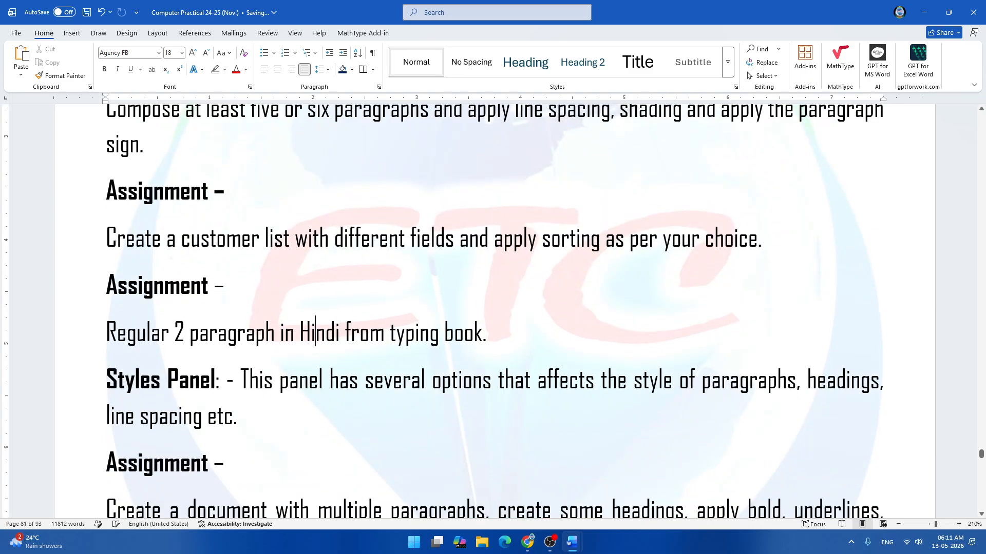
{"action": "scroll", "coordinate": [315, 333], "scroll_direction": "down", "scroll_amount": 10}
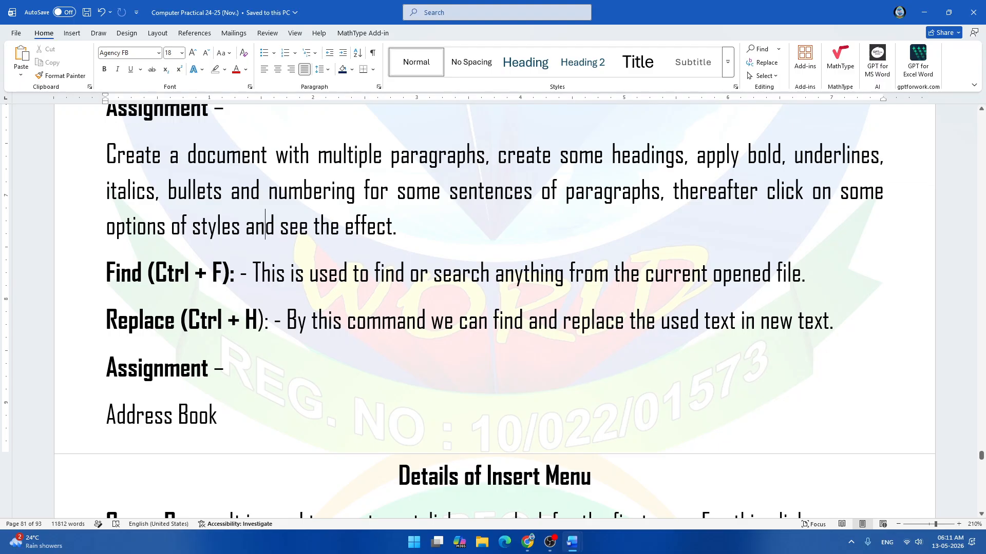
{"action": "scroll", "coordinate": [266, 226], "scroll_direction": "down", "scroll_amount": 4}
{"action": "scroll", "coordinate": [265, 226], "scroll_direction": "up", "scroll_amount": 7}
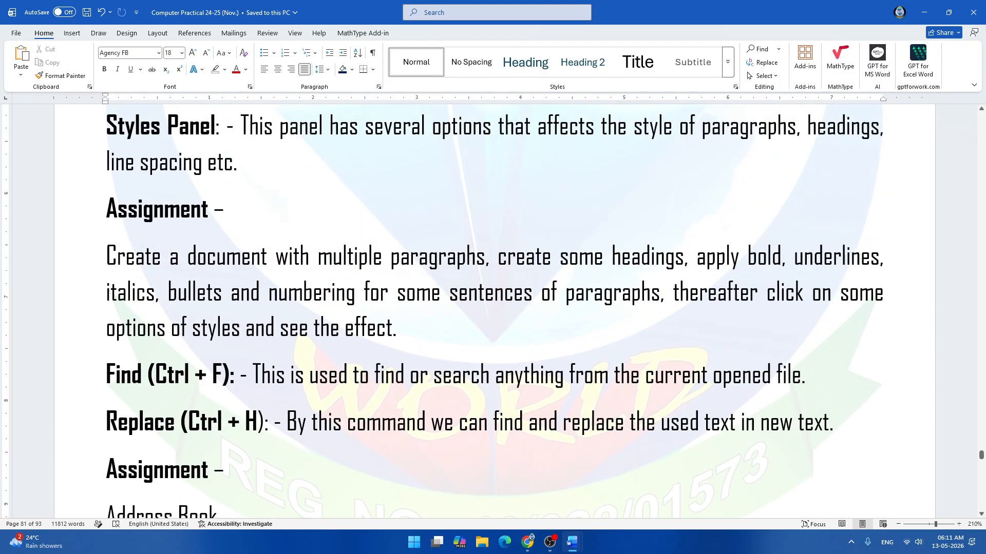
{"action": "scroll", "coordinate": [265, 326], "scroll_direction": "down", "scroll_amount": 1}
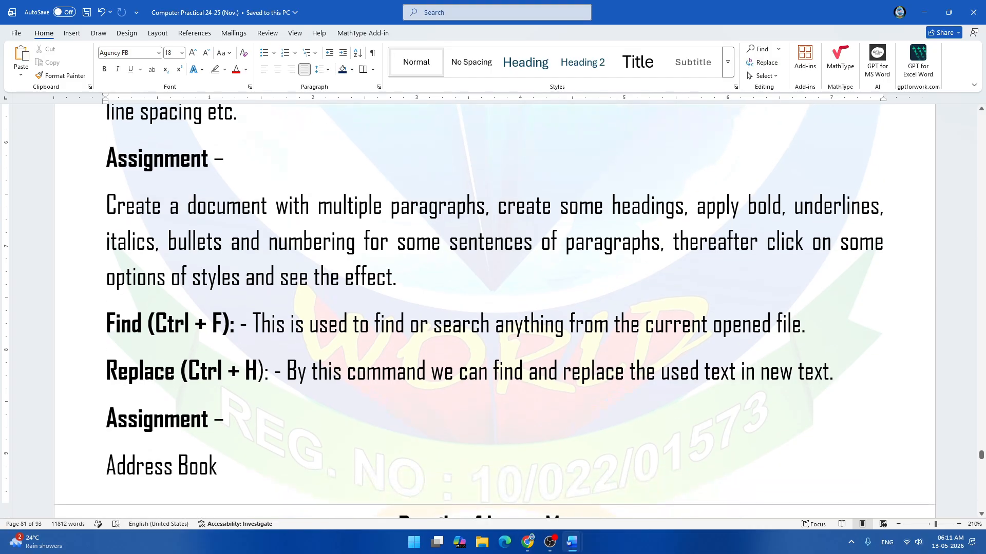
{"action": "scroll", "coordinate": [266, 326], "scroll_direction": "up", "scroll_amount": 2}
{"action": "scroll", "coordinate": [495, 311], "scroll_direction": "up", "scroll_amount": 1}
{"action": "scroll", "coordinate": [494, 311], "scroll_direction": "down", "scroll_amount": 1}
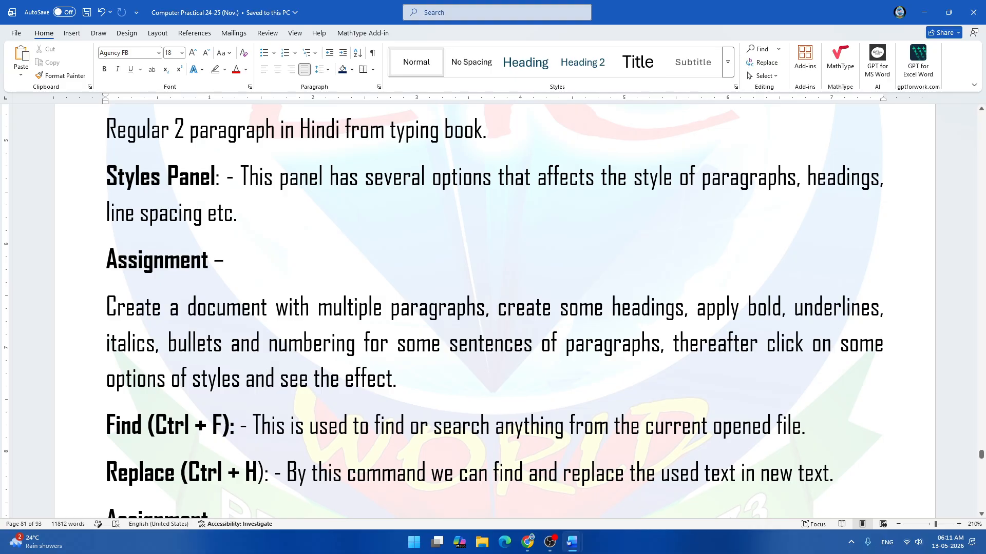
{"action": "scroll", "coordinate": [495, 309], "scroll_direction": "down", "scroll_amount": 3}
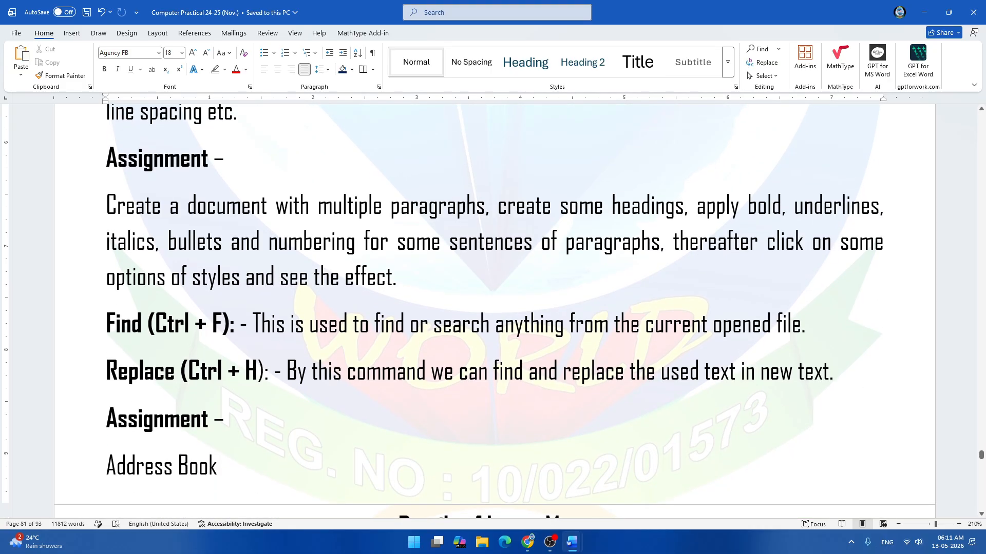
{"action": "scroll", "coordinate": [495, 311], "scroll_direction": "up", "scroll_amount": 1}
{"action": "scroll", "coordinate": [494, 311], "scroll_direction": "down", "scroll_amount": 1}
{"action": "scroll", "coordinate": [494, 311], "scroll_direction": "up", "scroll_amount": 3}
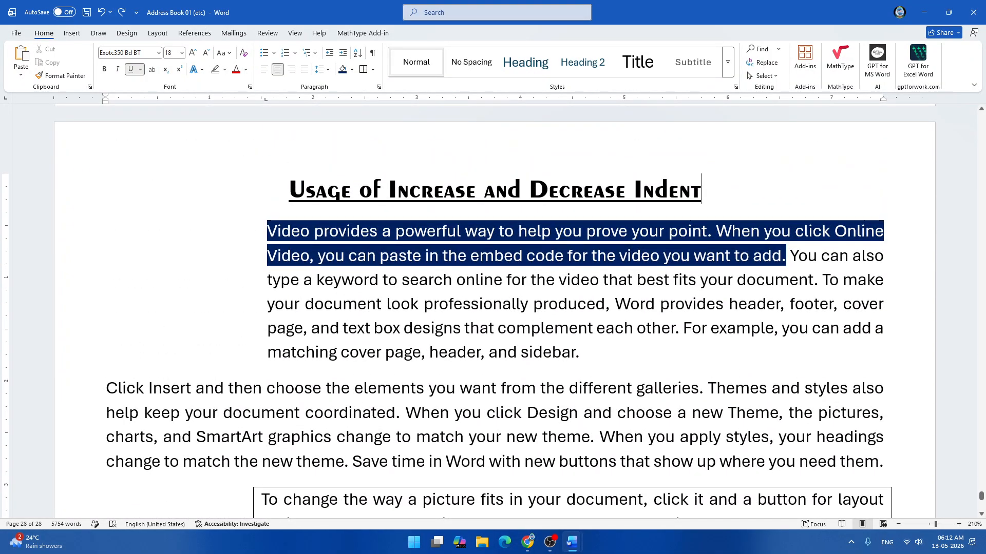
- Select everything from the indent heading to the document's end, inspect its paragraph and space marks, and hide the marks again
{"action": "key", "text": "ctrl+shift+End"}
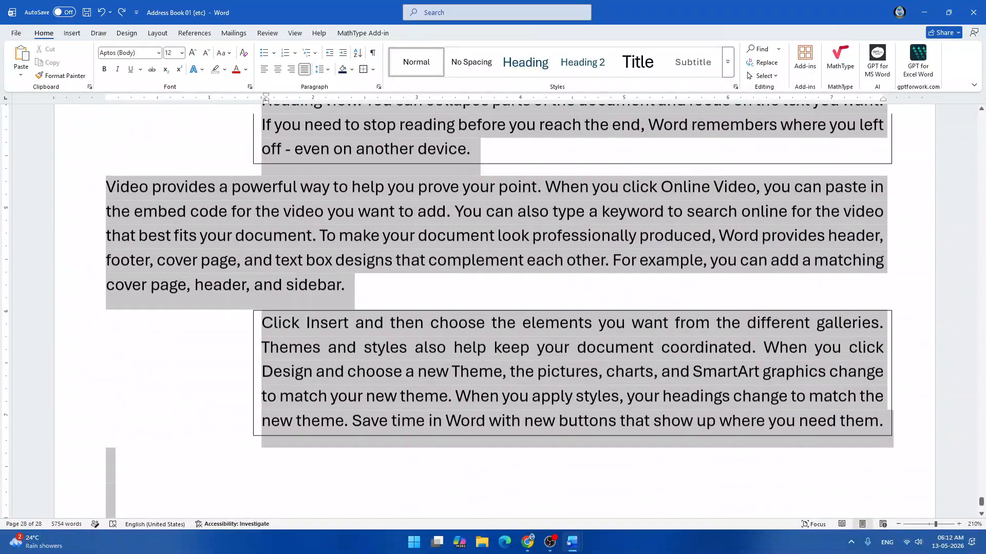
{"action": "left_click_drag", "start_coordinate": [883, 516], "coordinate": [883, 516]}
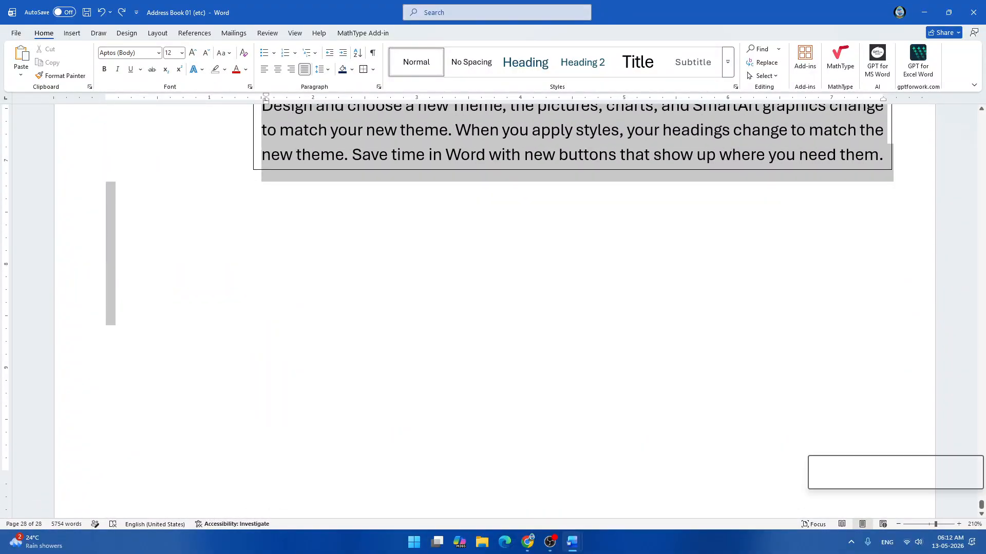
{"action": "left_click", "coordinate": [373, 53]}
{"action": "scroll", "coordinate": [511, 277], "scroll_direction": "up", "scroll_amount": 3}
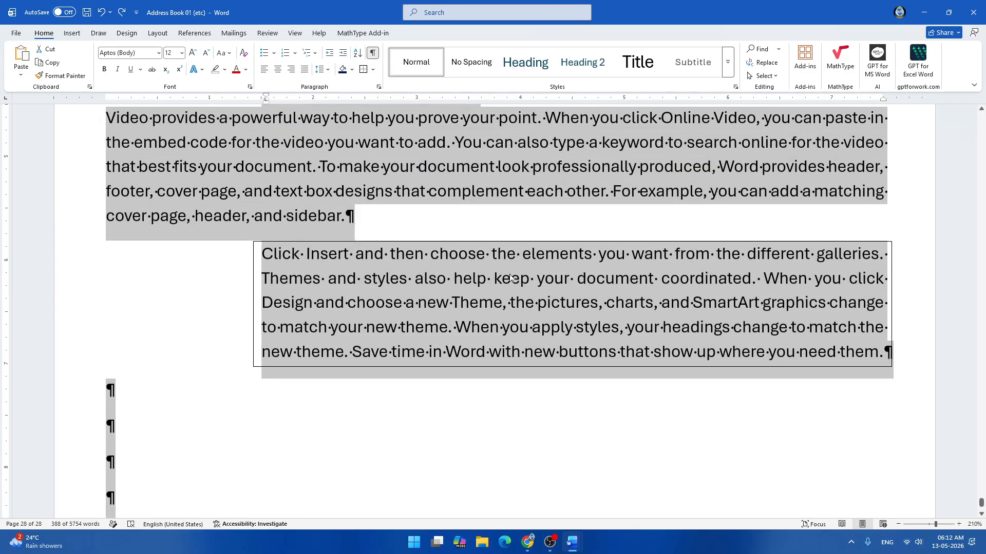
{"action": "scroll", "coordinate": [511, 278], "scroll_direction": "up", "scroll_amount": 10}
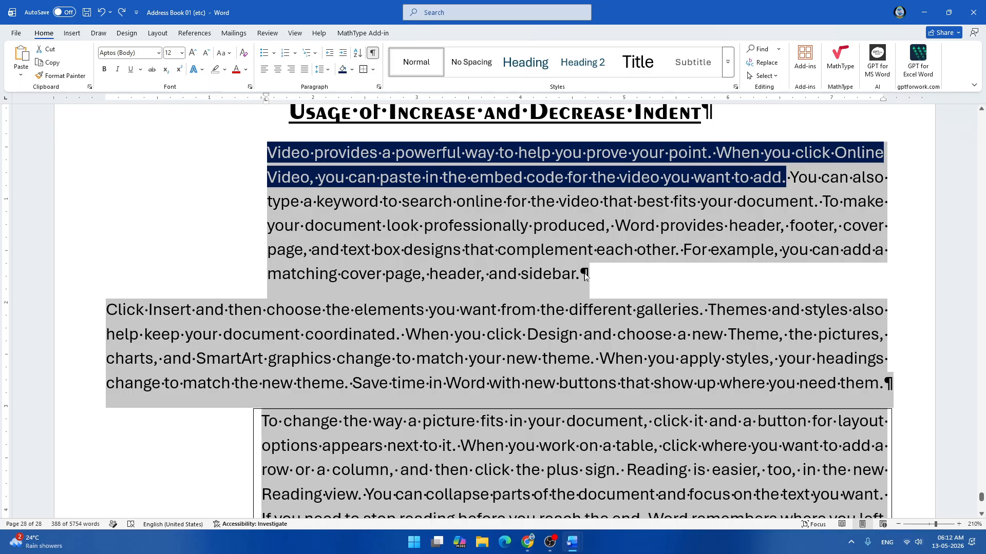
{"action": "left_click", "coordinate": [372, 53]}
{"action": "left_click", "coordinate": [637, 251]}
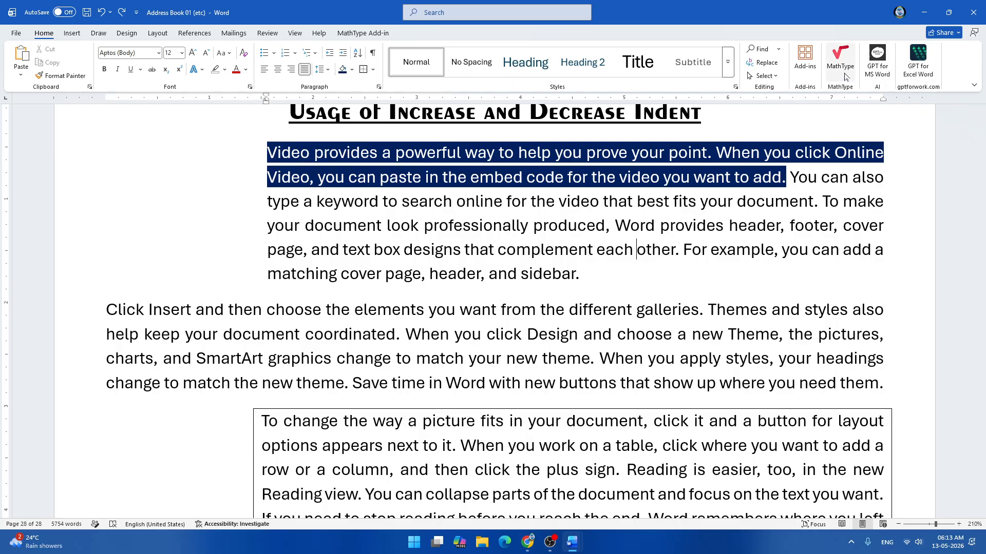
- View the list of installed and popular add-ins and close it without adding any
{"action": "left_click", "coordinate": [809, 76]}
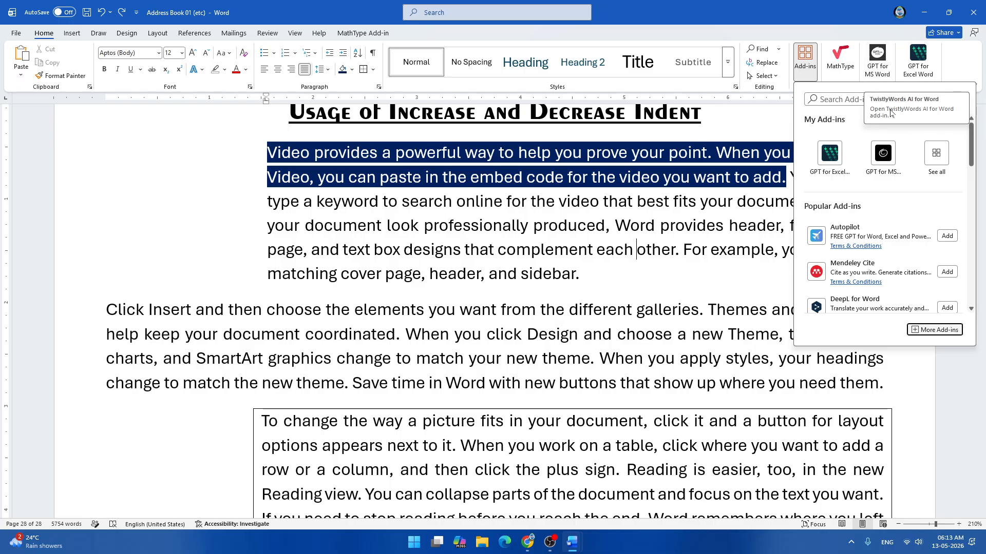
{"action": "left_click", "coordinate": [750, 119]}
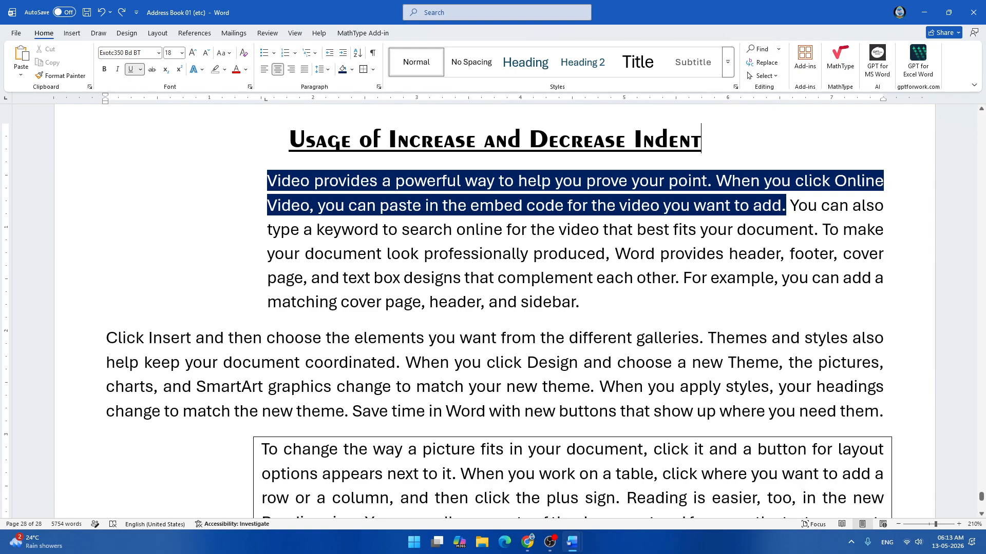
- Minimize the address book document and the computer practical document
{"action": "left_click", "coordinate": [926, 12]}
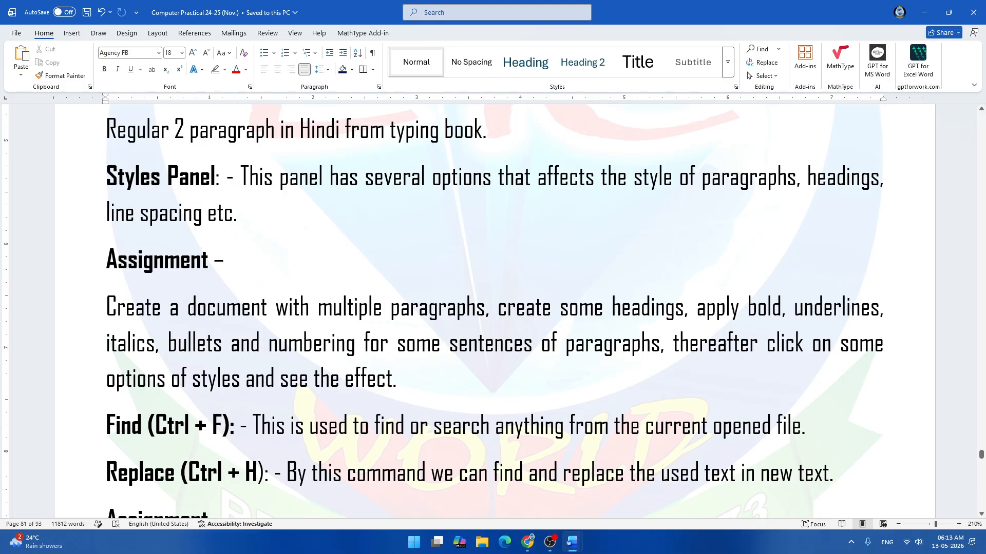
{"action": "left_click", "coordinate": [924, 12]}
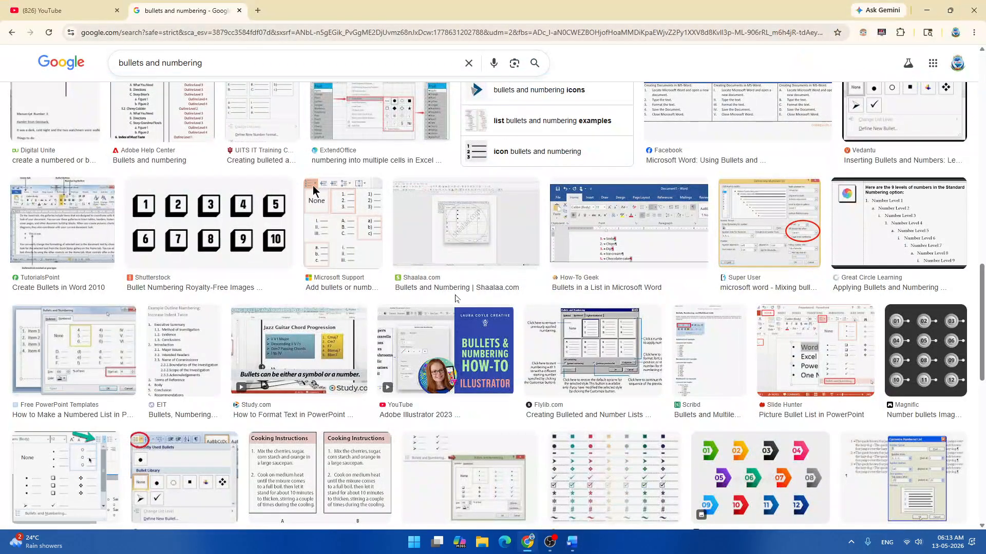